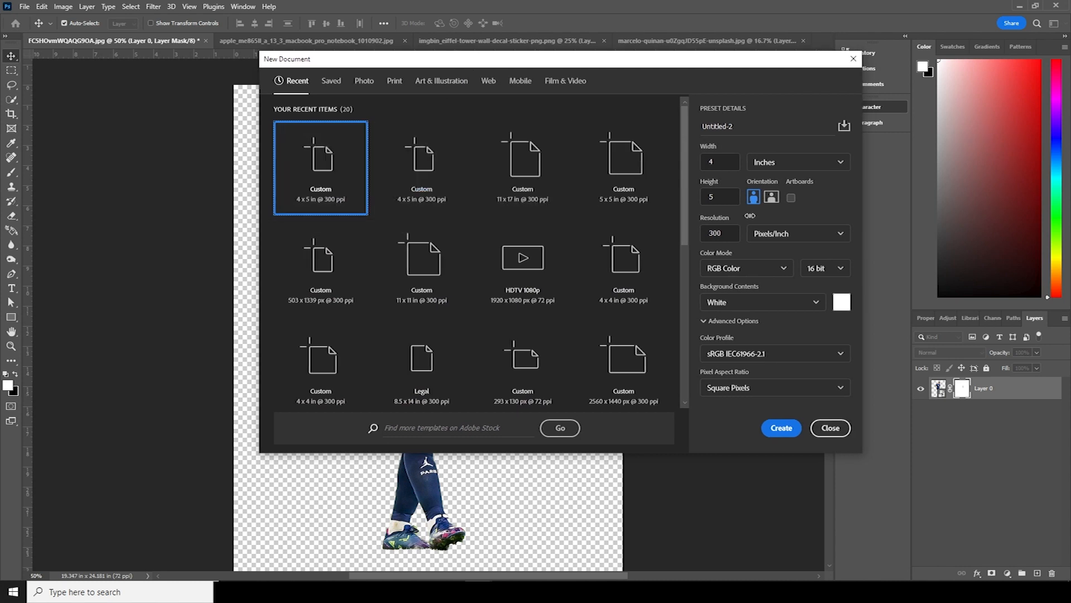
Step: Create a new 4 × 5 inch document at 300 pixels/inch in 16-bit RGB with a white background
{"action": "double_click", "coordinate": [727, 234]}
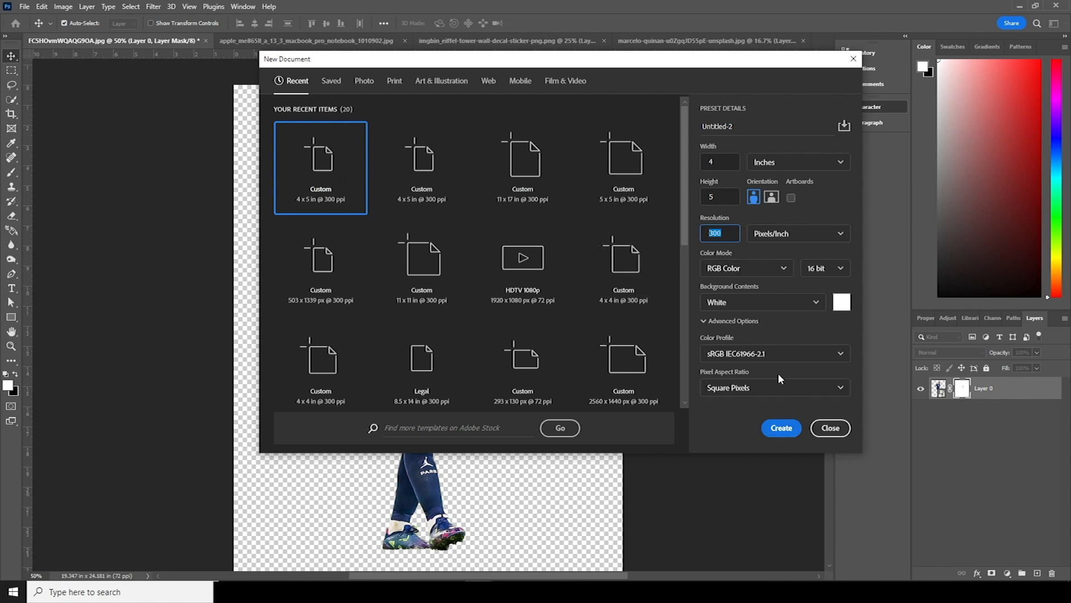
{"action": "left_click", "coordinate": [781, 430]}
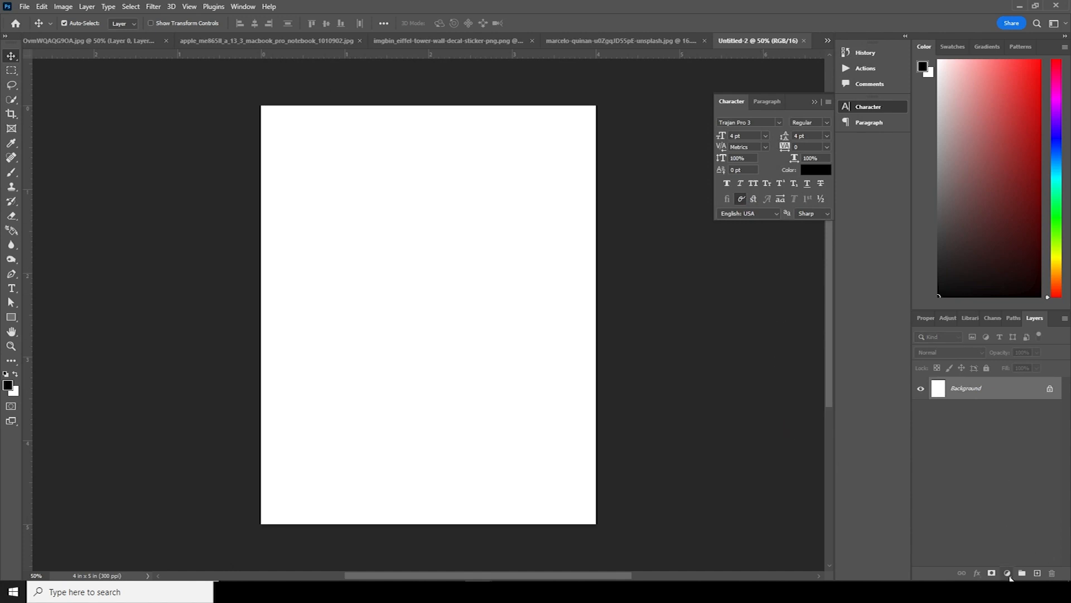
Step: Add a gradient fill layer using the last pale preset in the first row of the Blues group
{"action": "left_click", "coordinate": [1010, 576]}
{"action": "left_click", "coordinate": [1002, 390]}
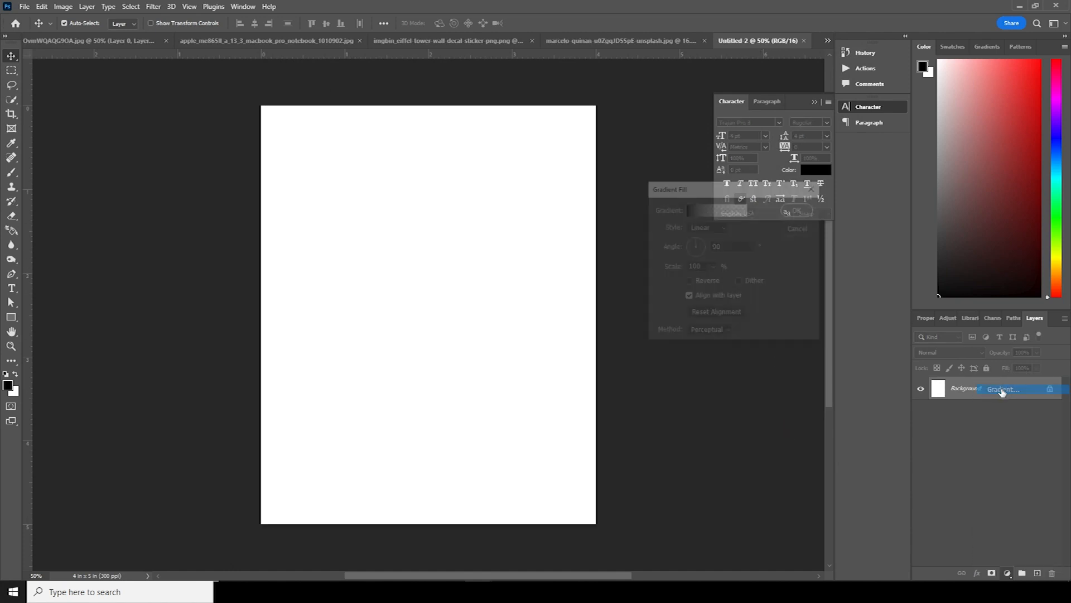
{"action": "left_click", "coordinate": [752, 210]}
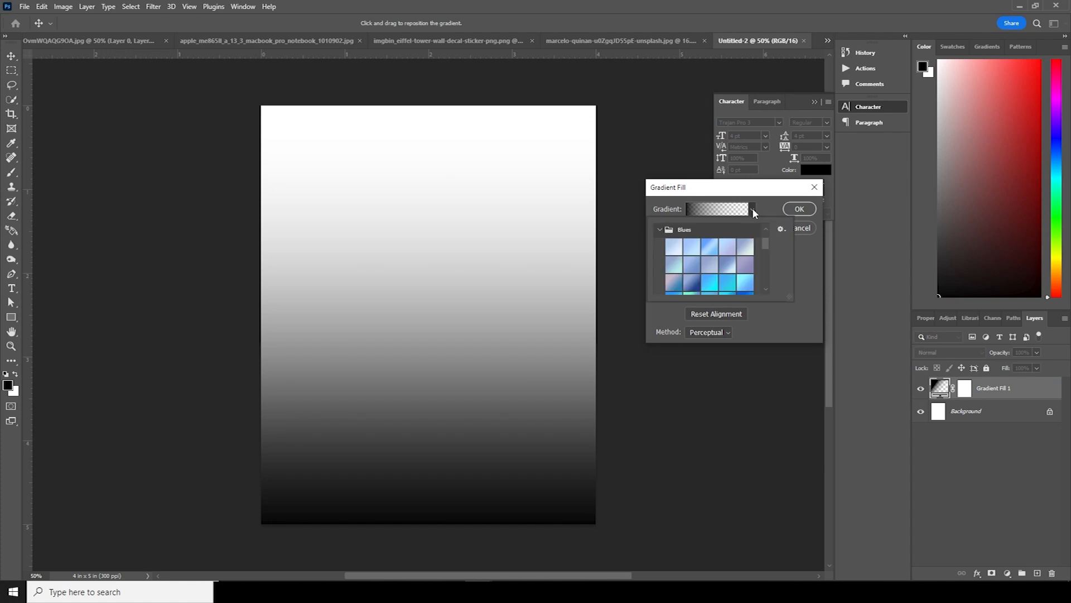
{"action": "left_click", "coordinate": [747, 248]}
{"action": "left_click", "coordinate": [767, 212]}
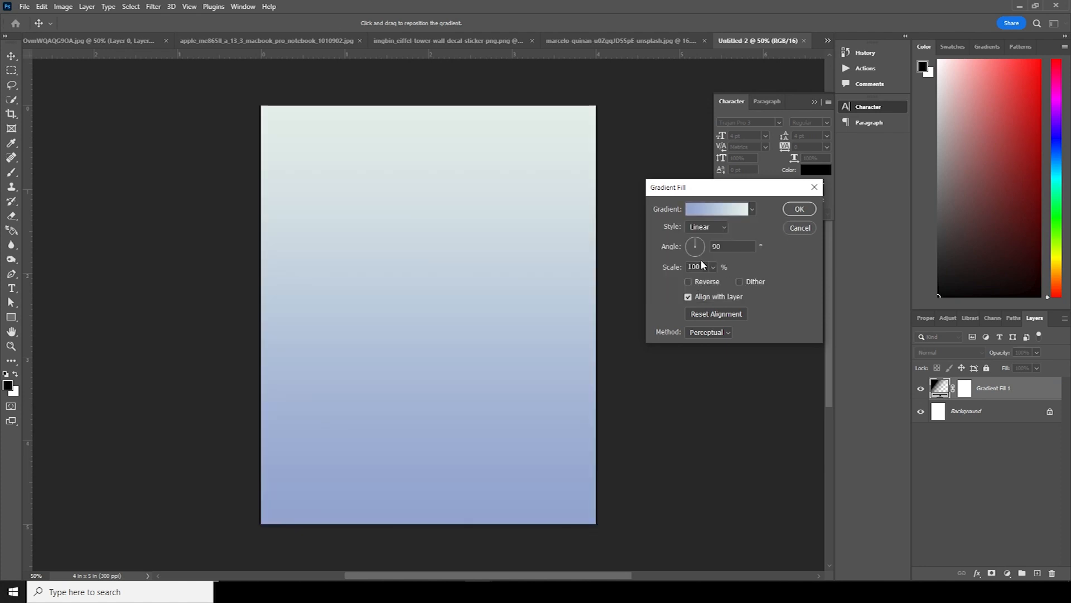
Step: Change the gradient's blue start stop to the neutral grey #6d6d6e
{"action": "left_click", "coordinate": [717, 208]}
{"action": "left_click", "coordinate": [664, 299]}
{"action": "left_click", "coordinate": [716, 346]}
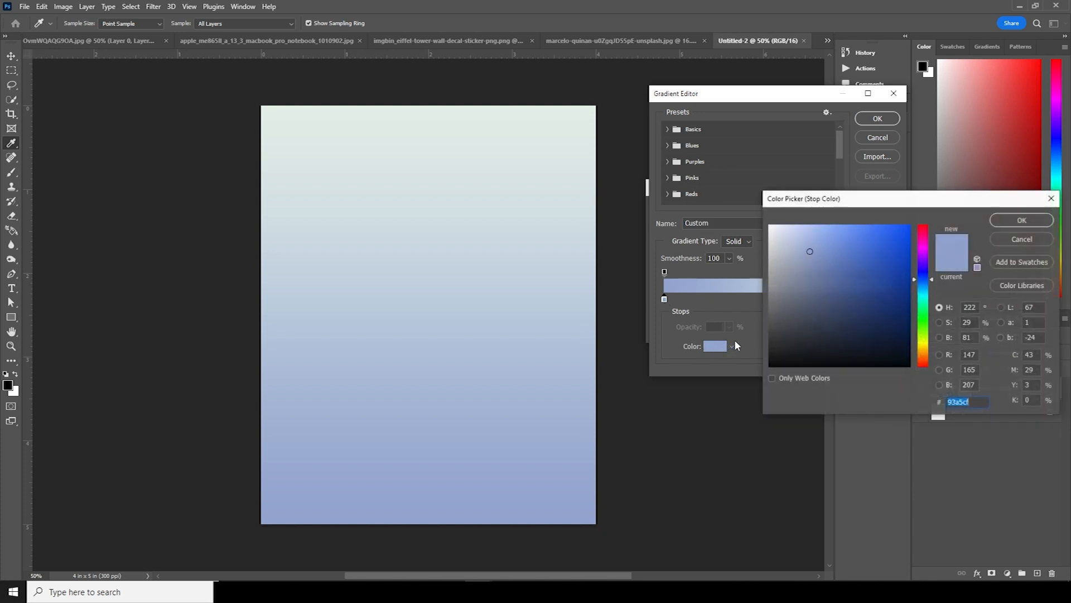
{"action": "left_click", "coordinate": [773, 316]}
{"action": "left_click_drag", "start_coordinate": [773, 316], "coordinate": [771, 310]}
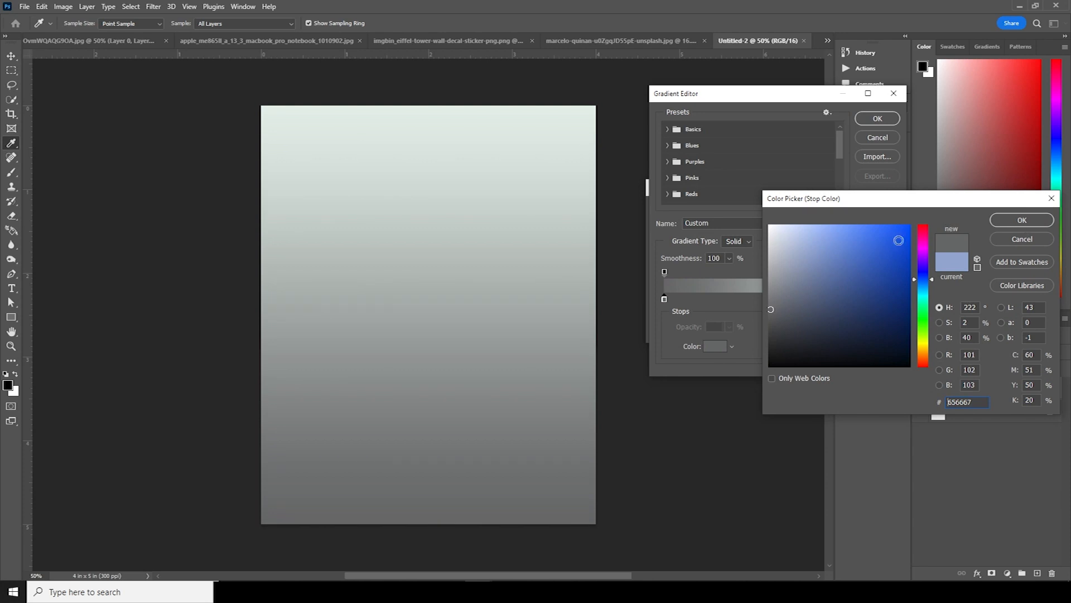
{"action": "left_click", "coordinate": [770, 305]}
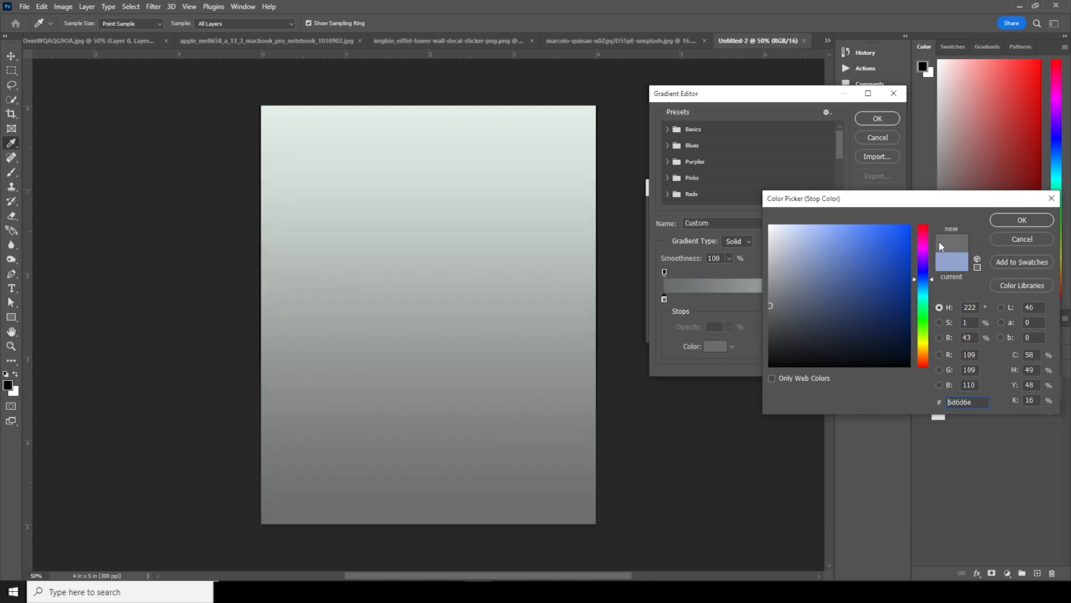
{"action": "left_click", "coordinate": [1013, 223]}
Step: Shift the gradient's colour midpoint to about 31% and apply the gradient fill
{"action": "left_click_drag", "start_coordinate": [776, 296], "coordinate": [731, 295]}
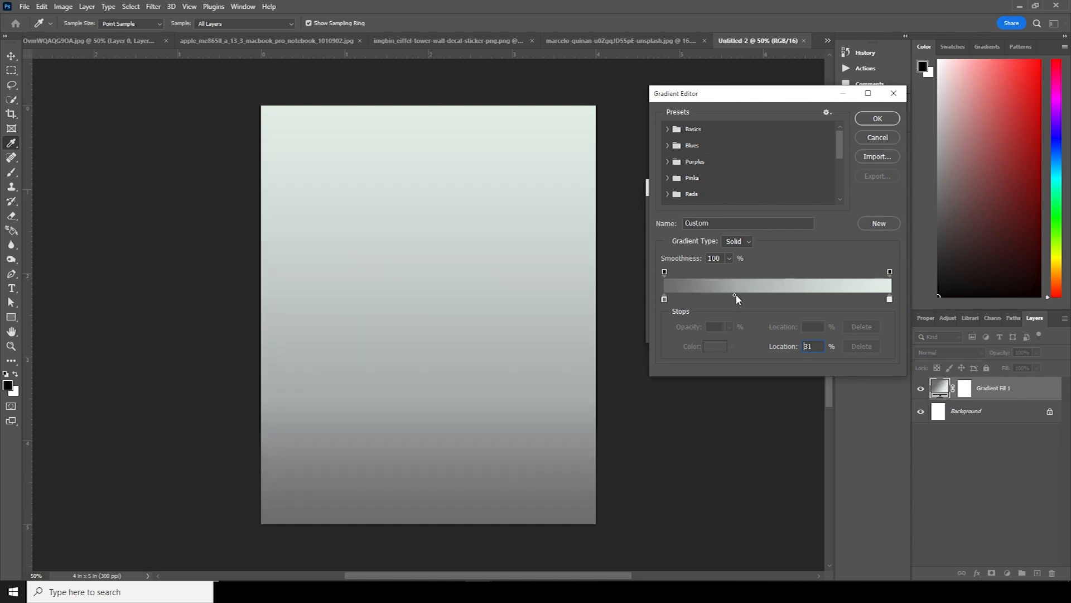
{"action": "left_click", "coordinate": [877, 119]}
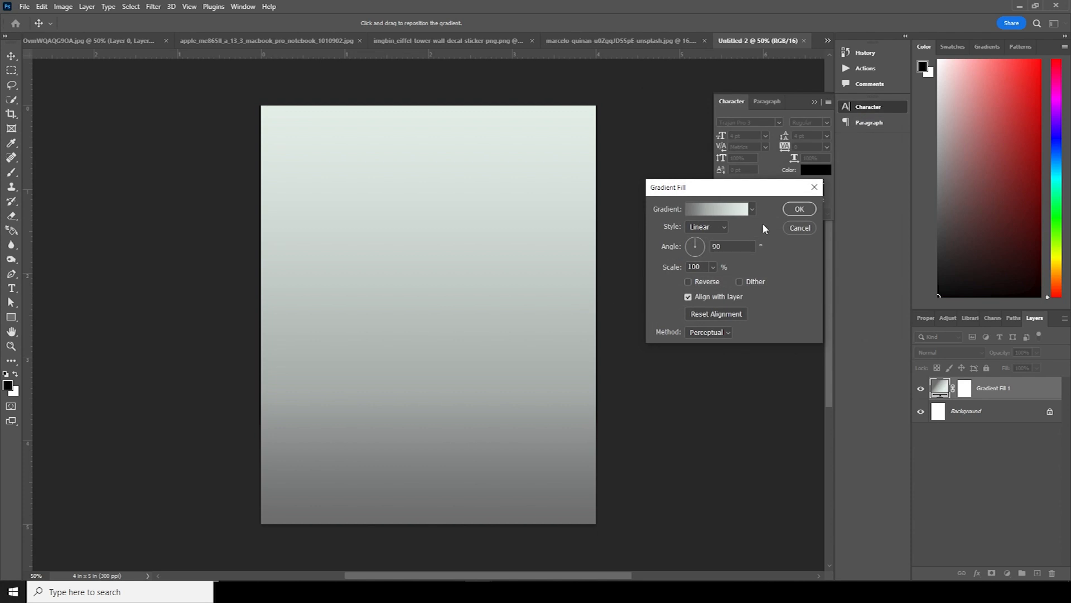
{"action": "left_click", "coordinate": [788, 209]}
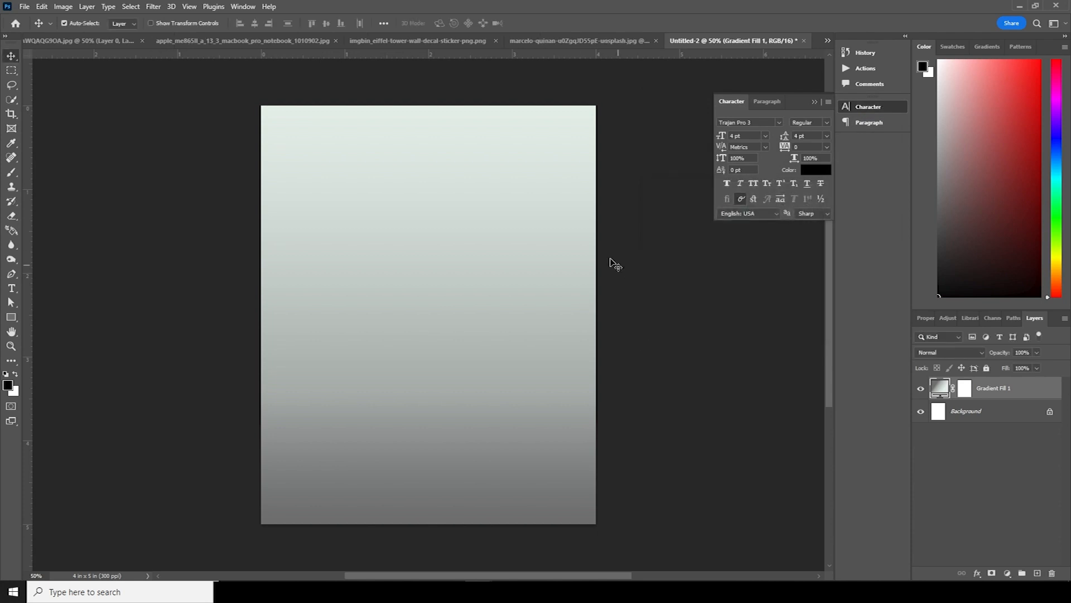
Step: Copy the laptop cutout from its own document into the Untitled-2 gradient document
{"action": "left_click", "coordinate": [196, 46]}
{"action": "left_click_drag", "start_coordinate": [506, 265], "coordinate": [487, 287]}
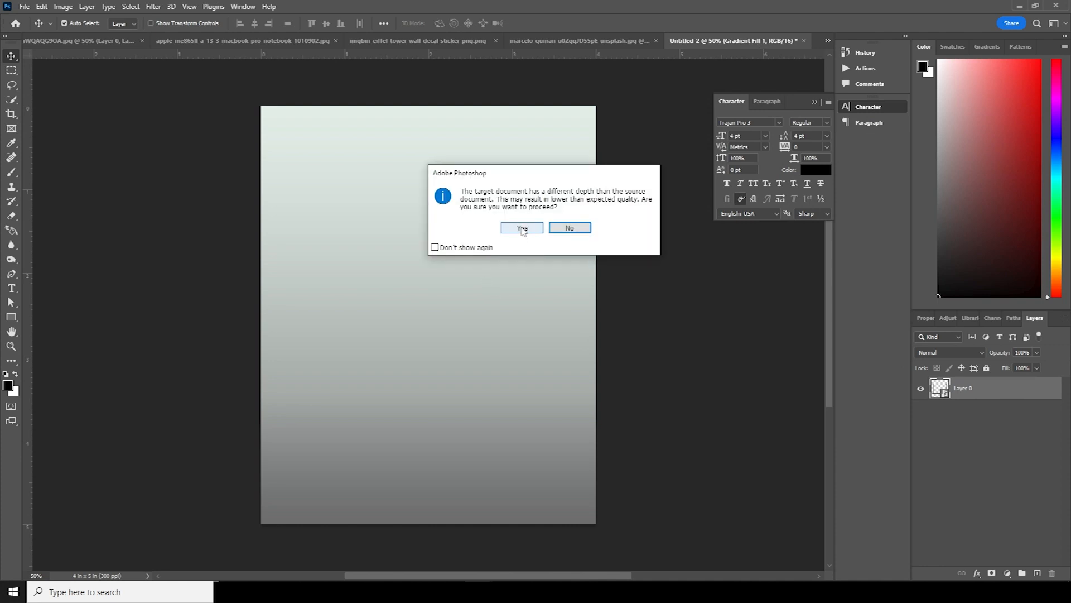
{"action": "left_click", "coordinate": [522, 228]}
Step: Scale the laptop down to about 3 in wide and centre it slightly below the middle of the canvas
{"action": "key", "text": "ctrl+t"}
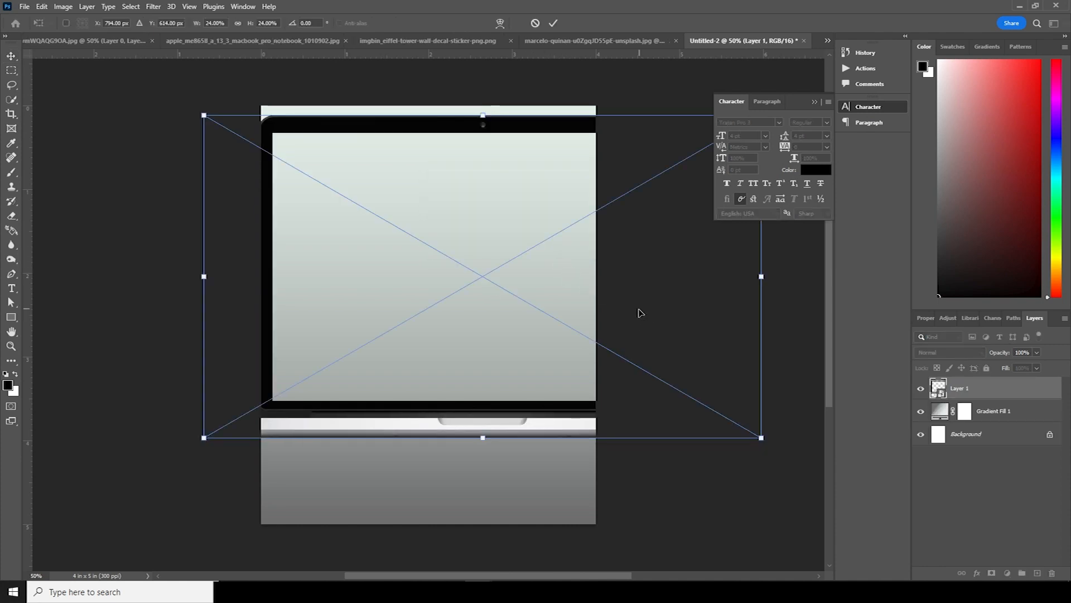
{"action": "left_click_drag", "start_coordinate": [763, 438], "coordinate": [645, 395]}
{"action": "left_click_drag", "start_coordinate": [572, 301], "coordinate": [516, 361]}
{"action": "left_click_drag", "start_coordinate": [602, 437], "coordinate": [565, 414]}
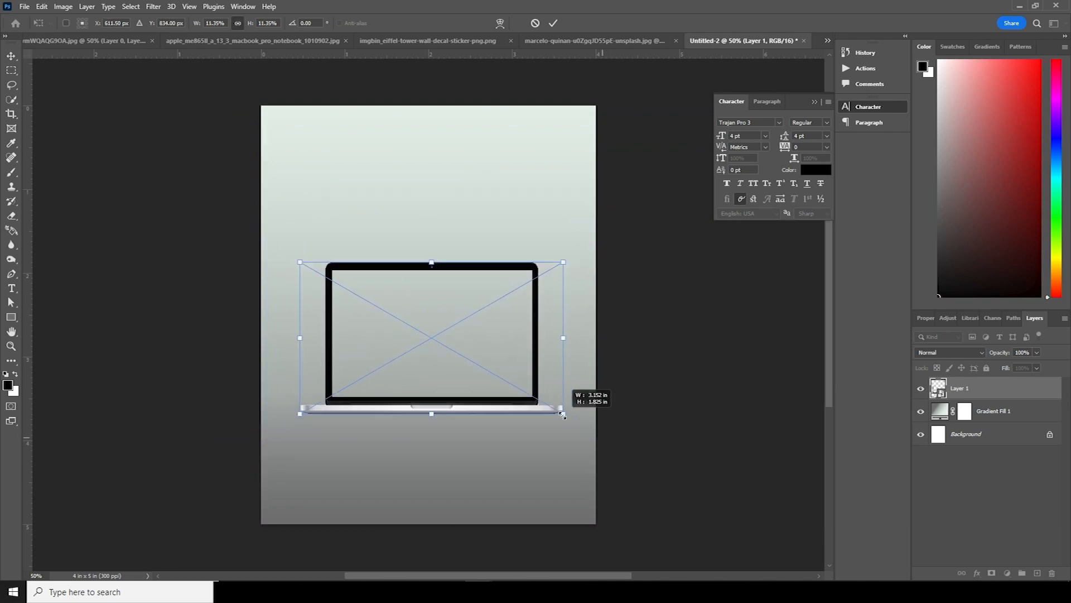
{"action": "left_click_drag", "start_coordinate": [501, 390], "coordinate": [503, 392]}
{"action": "left_click_drag", "start_coordinate": [561, 409], "coordinate": [553, 407]}
{"action": "key", "text": "Return"}
Step: Copy the masked mountain landscape into the gradient document and place its layer beneath the laptop layer
{"action": "left_click", "coordinate": [380, 42]}
{"action": "left_click_drag", "start_coordinate": [383, 108], "coordinate": [493, 339]}
{"action": "left_click", "coordinate": [571, 228]}
{"action": "left_click_drag", "start_coordinate": [990, 390], "coordinate": [994, 413]}
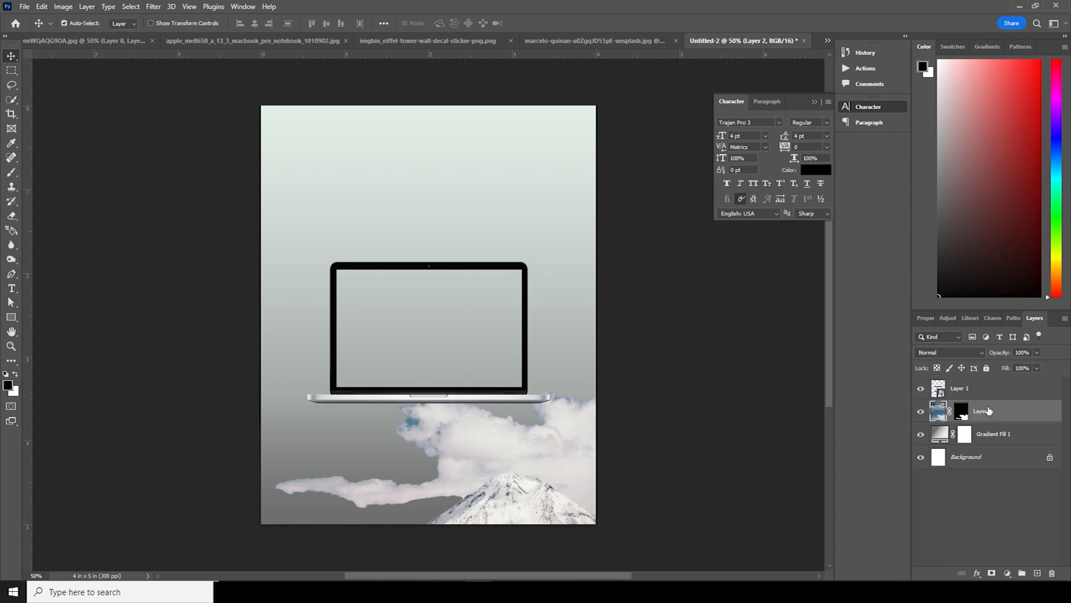
Step: Shrink the mountain landscape and position it so it fills the lower part of the laptop screen
{"action": "key", "text": "ctrl+t"}
{"action": "key", "text": "ctrl+minus"}
{"action": "key", "text": "ctrl+minus"}
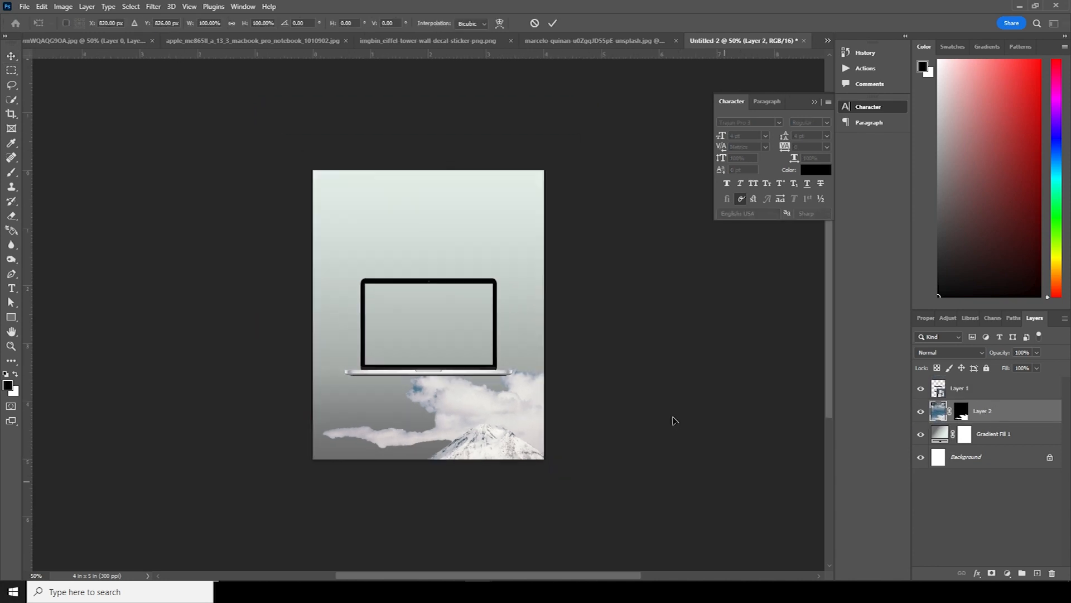
{"action": "left_click_drag", "start_coordinate": [802, 554], "coordinate": [536, 367]}
{"action": "key", "text": "ctrl+plus"}
{"action": "key", "text": "ctrl+plus"}
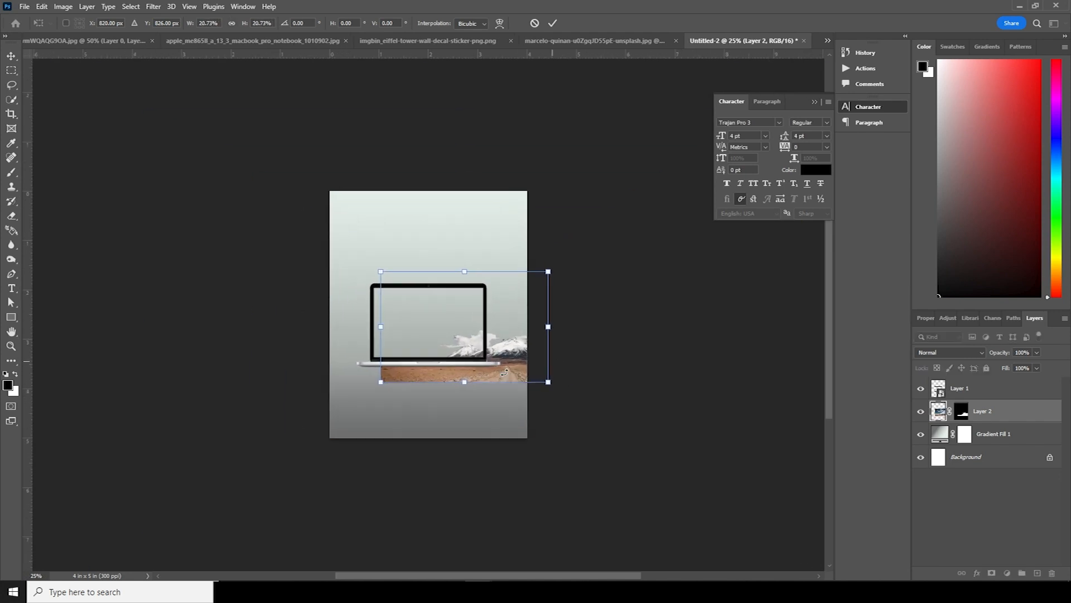
{"action": "left_click_drag", "start_coordinate": [552, 404], "coordinate": [469, 357]}
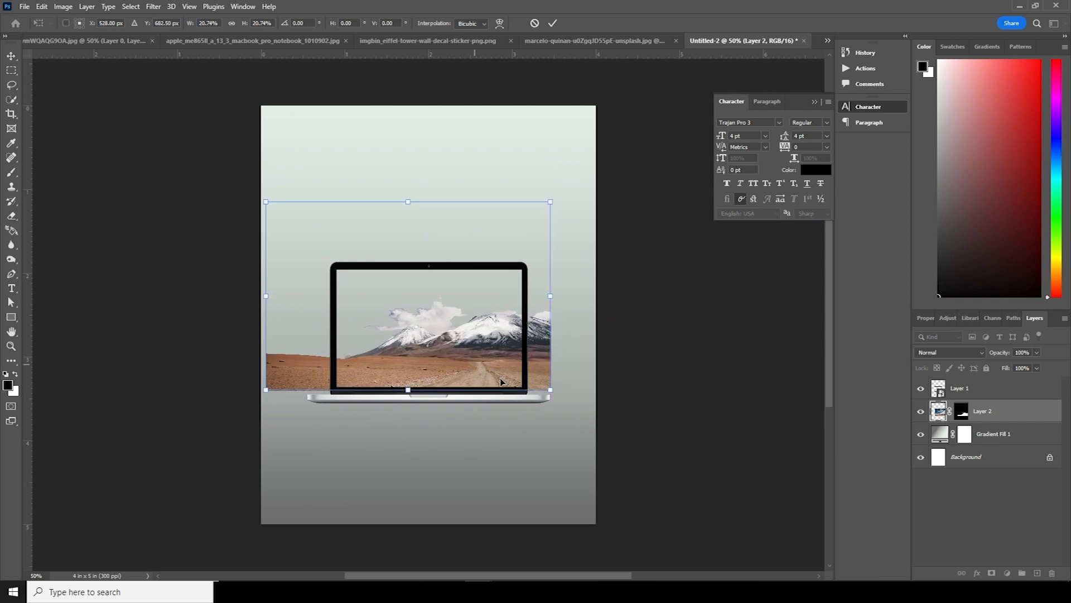
{"action": "left_click_drag", "start_coordinate": [550, 390], "coordinate": [480, 368]}
{"action": "key", "text": "Return"}
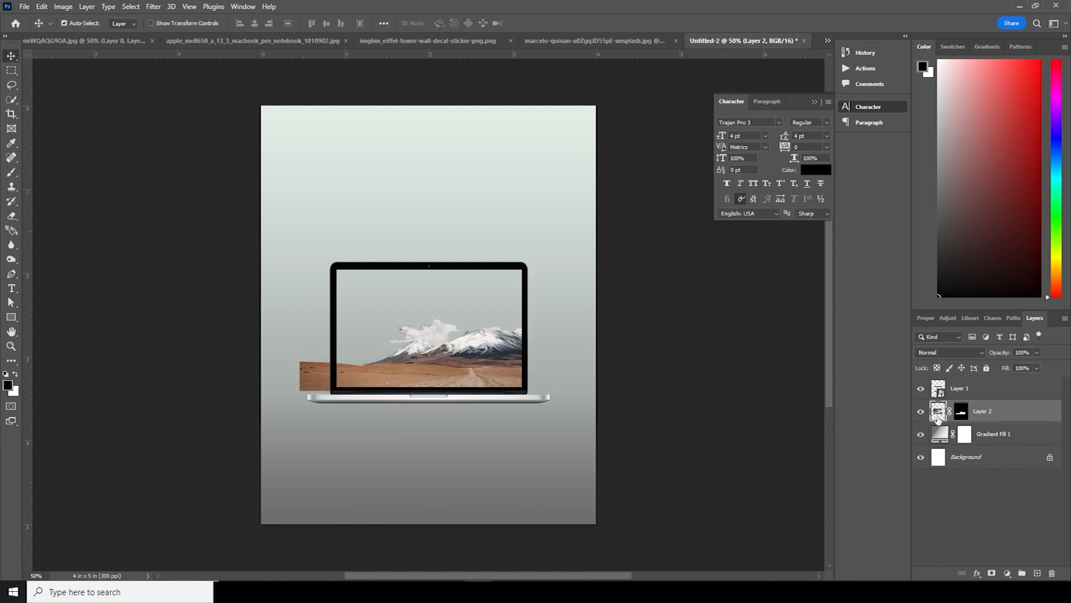
Step: Paint black on the landscape's layer mask with a smaller brush to hide the desert outside the laptop frame
{"action": "left_click", "coordinate": [964, 413]}
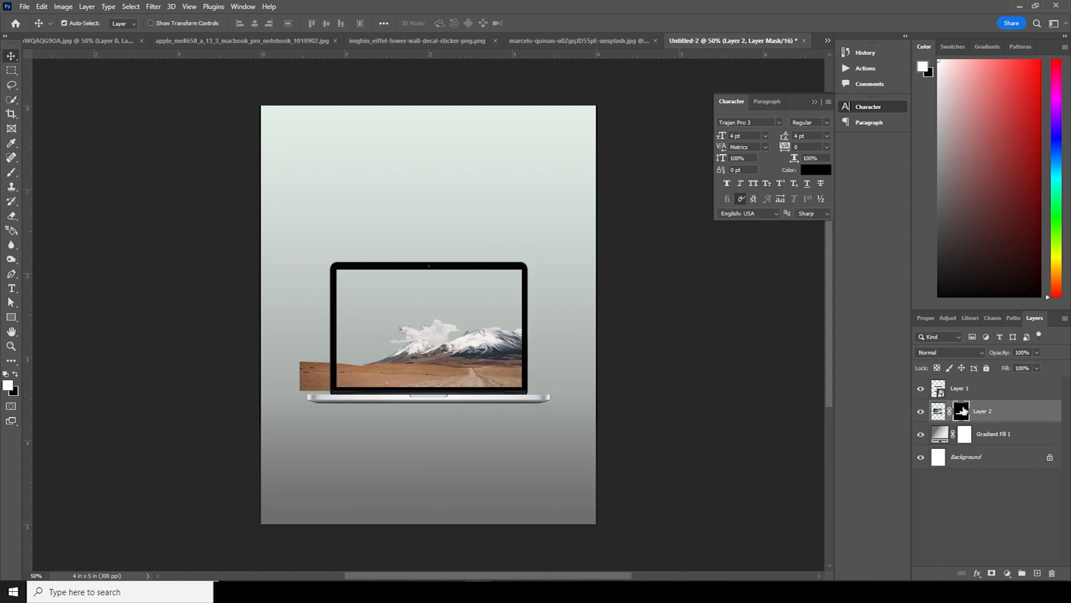
{"action": "key", "text": "b"}
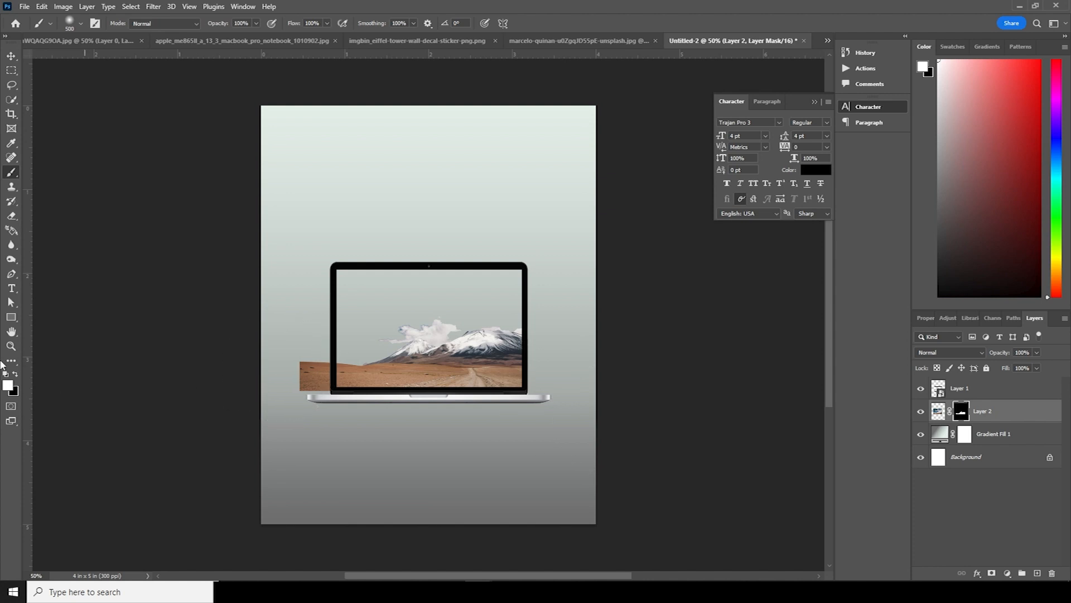
{"action": "left_click", "coordinate": [14, 374]}
{"action": "left_click", "coordinate": [273, 364]}
{"action": "key", "text": "bracketleft"}
{"action": "key", "text": "bracketleft"}
{"action": "key", "text": "bracketleft"}
{"action": "key", "text": "bracketleft"}
{"action": "key", "text": "bracketleft"}
{"action": "key", "text": "bracketleft"}
{"action": "key", "text": "bracketleft"}
{"action": "key", "text": "bracketleft"}
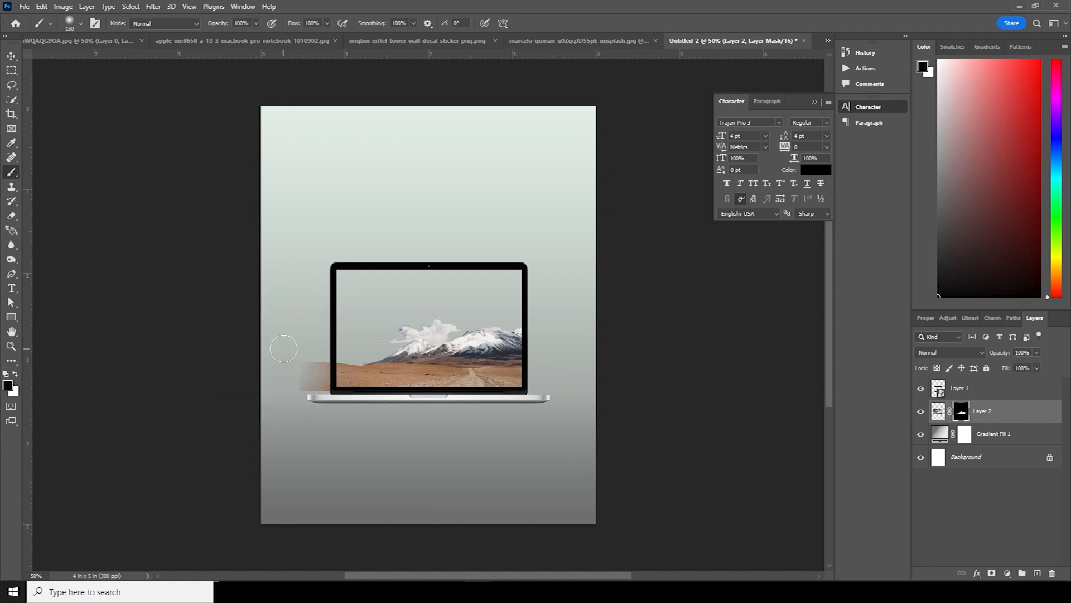
{"action": "mouse_move", "coordinate": [321, 357]}
{"action": "left_mouse_down"}
{"action": "mouse_move", "coordinate": [323, 401]}
{"action": "mouse_move", "coordinate": [322, 360]}
{"action": "left_mouse_up"}
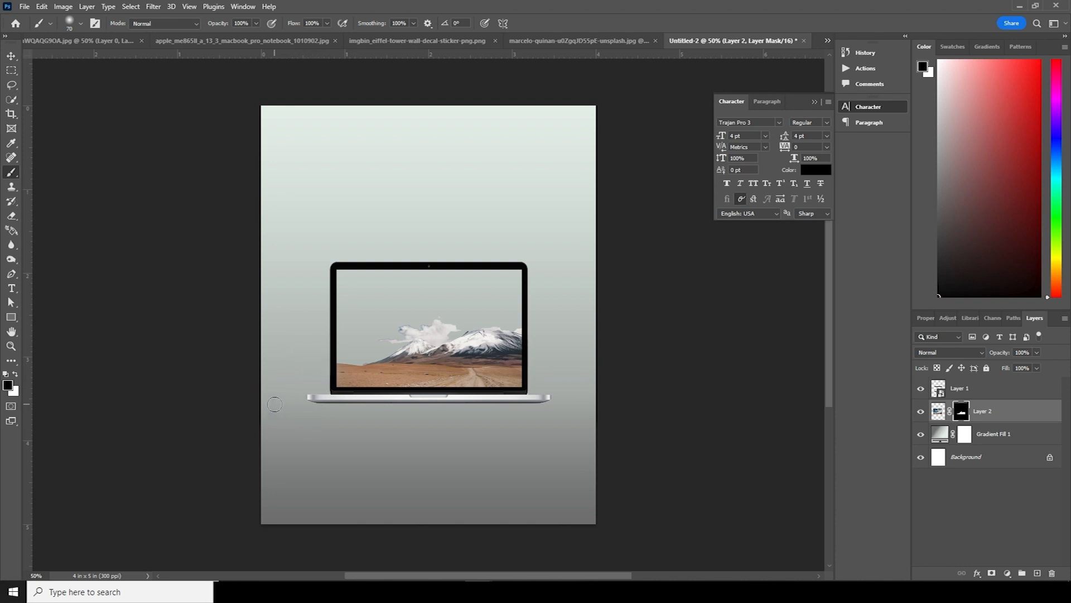
Step: Copy the football player cutout into the gradient document and move its layer above the laptop layer
{"action": "left_click", "coordinate": [11, 56]}
{"action": "left_click", "coordinate": [538, 44]}
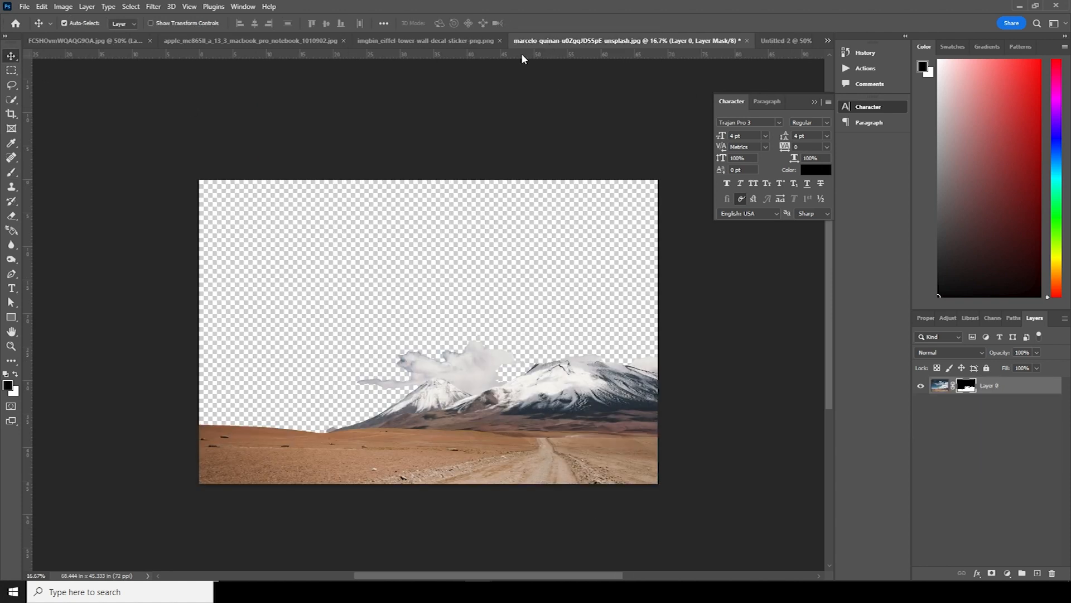
{"action": "left_click", "coordinate": [334, 42]}
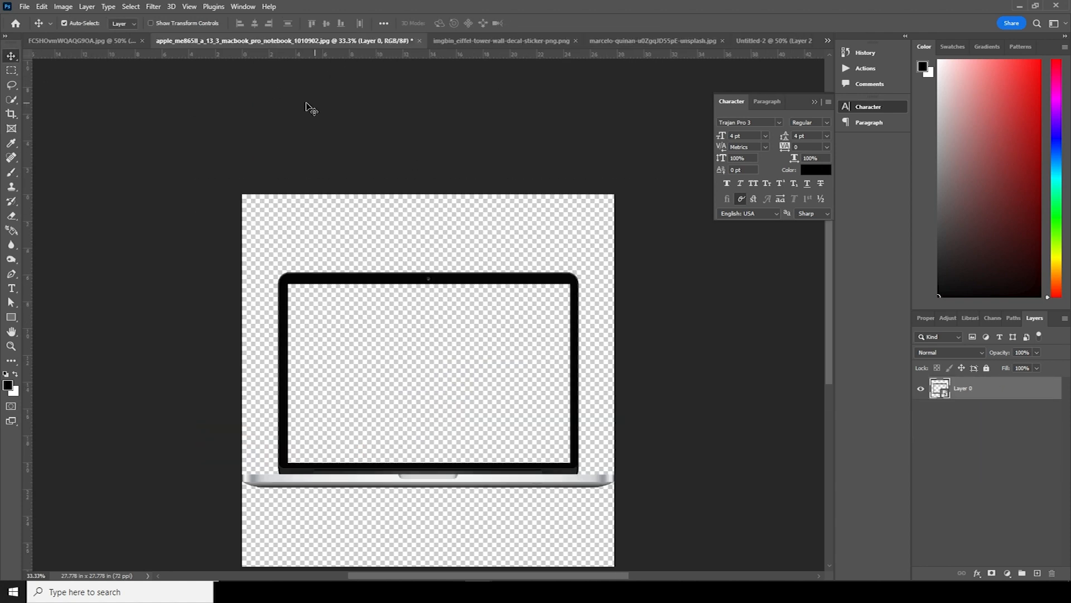
{"action": "left_click", "coordinate": [62, 37]}
{"action": "left_click_drag", "start_coordinate": [442, 230], "coordinate": [475, 322]}
{"action": "left_click", "coordinate": [522, 228]}
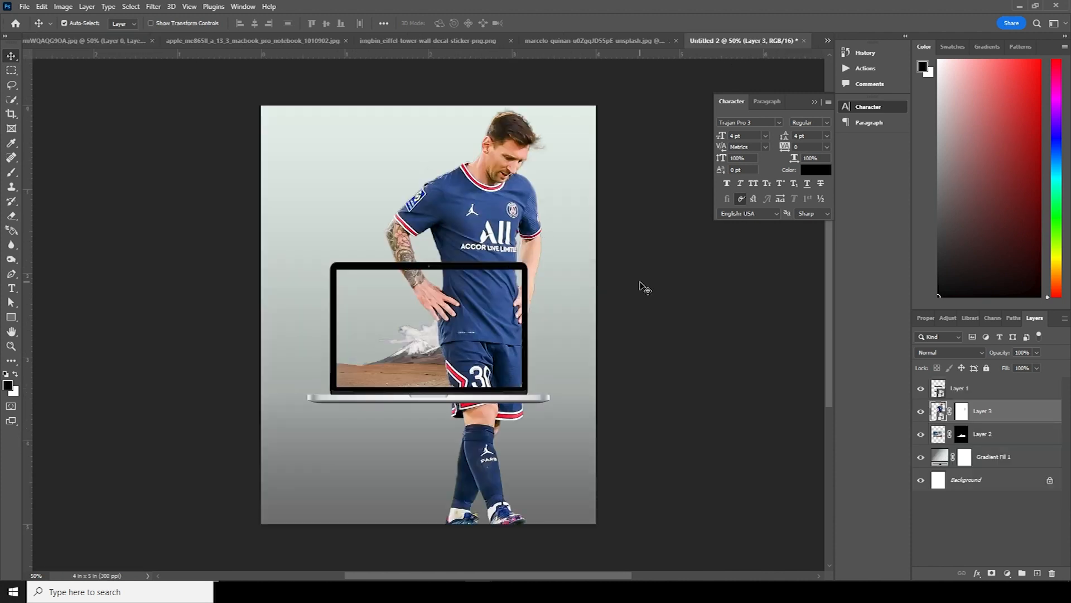
{"action": "left_click_drag", "start_coordinate": [940, 416], "coordinate": [943, 385]}
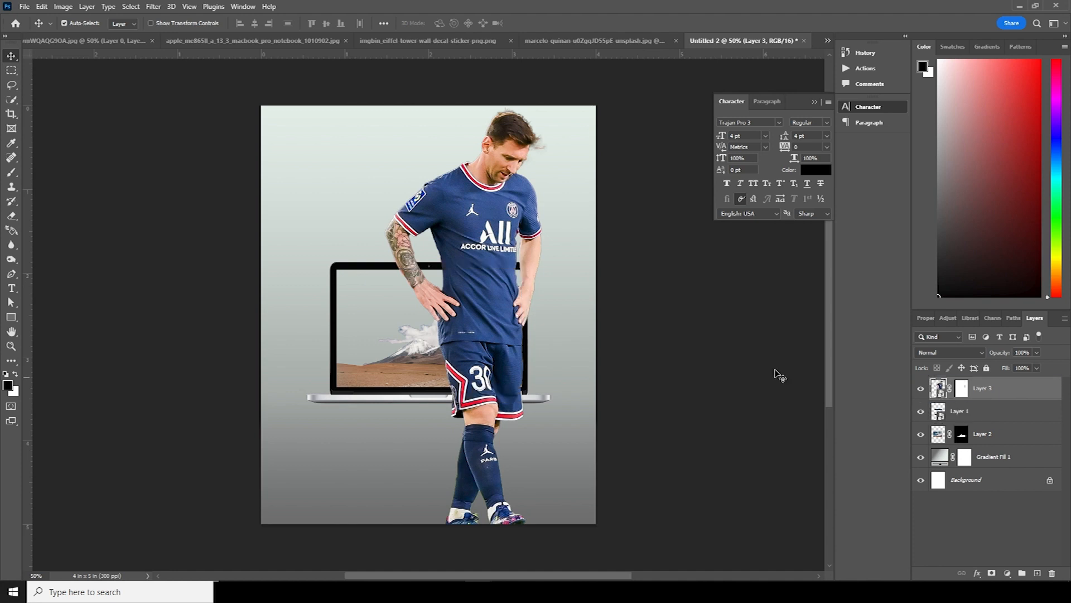
Step: Scale the football player down to about the height of the laptop screen and stand him on the desert ground
{"action": "key", "text": "ctrl+t"}
{"action": "left_click_drag", "start_coordinate": [548, 108], "coordinate": [498, 254]}
{"action": "left_click_drag", "start_coordinate": [462, 311], "coordinate": [417, 304]}
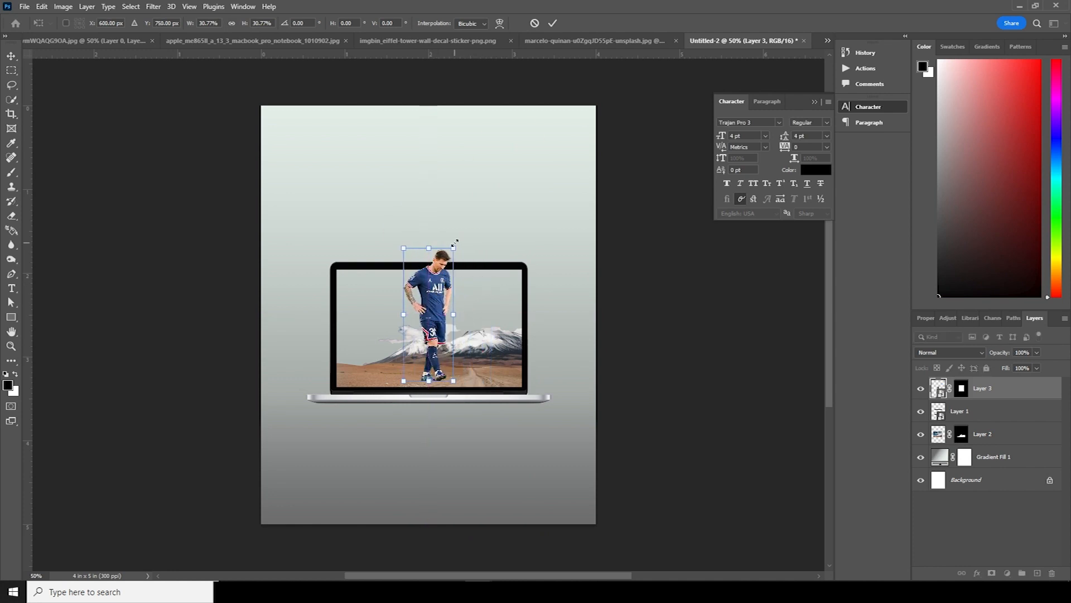
{"action": "left_click_drag", "start_coordinate": [455, 243], "coordinate": [453, 249]}
{"action": "left_click_drag", "start_coordinate": [436, 315], "coordinate": [435, 318]}
{"action": "key", "text": "Return"}
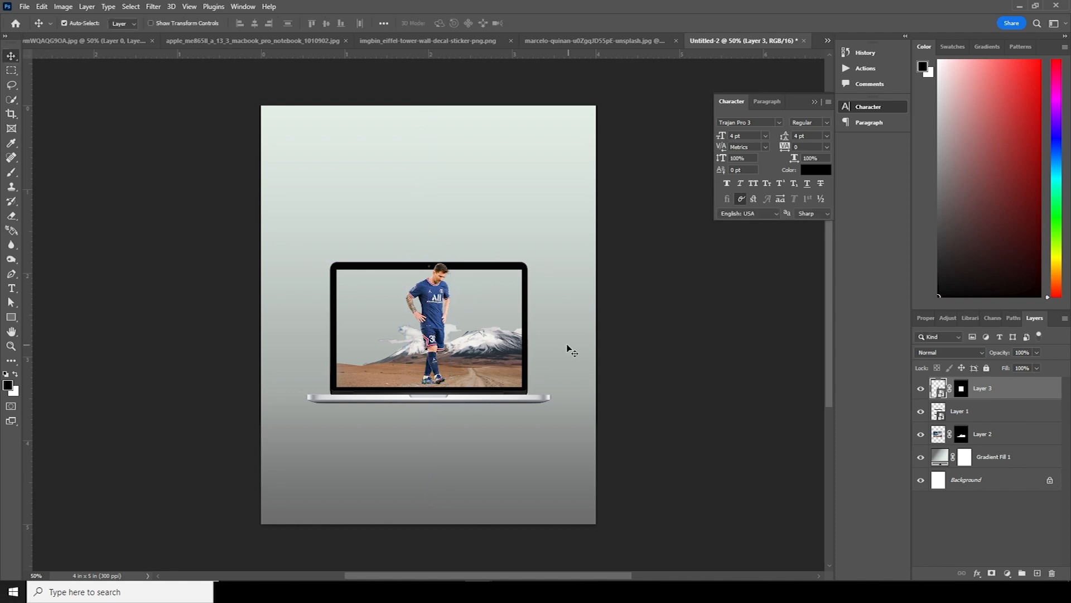
Step: Enlarge the football player slightly and reposition him so his head rises above the laptop's upper bezel
{"action": "key", "text": "ctrl+plus"}
{"action": "key", "text": "ctrl+plus"}
{"action": "key", "text": "ctrl+plus"}
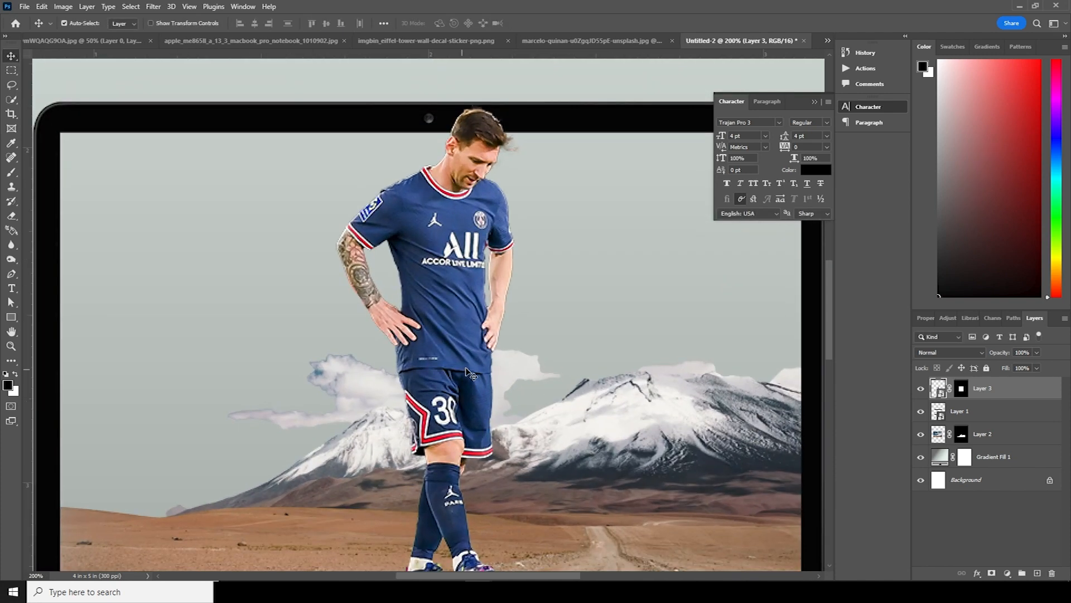
{"action": "key", "text": "ctrl+minus"}
{"action": "key", "text": "ctrl+minus"}
{"action": "key", "text": "ctrl+t"}
{"action": "left_click_drag", "start_coordinate": [458, 406], "coordinate": [462, 416]}
{"action": "left_click_drag", "start_coordinate": [443, 347], "coordinate": [444, 336]}
{"action": "key", "text": "Return"}
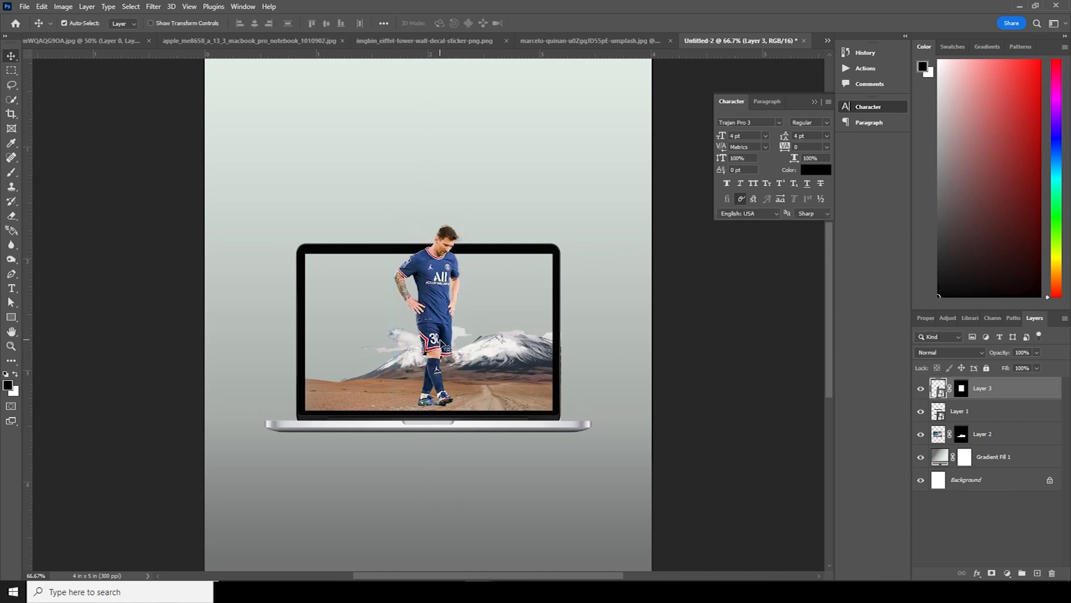
Step: Add a new empty layer directly above the laptop layer, beneath the football player
{"action": "left_click", "coordinate": [953, 415]}
{"action": "left_click", "coordinate": [1036, 574]}
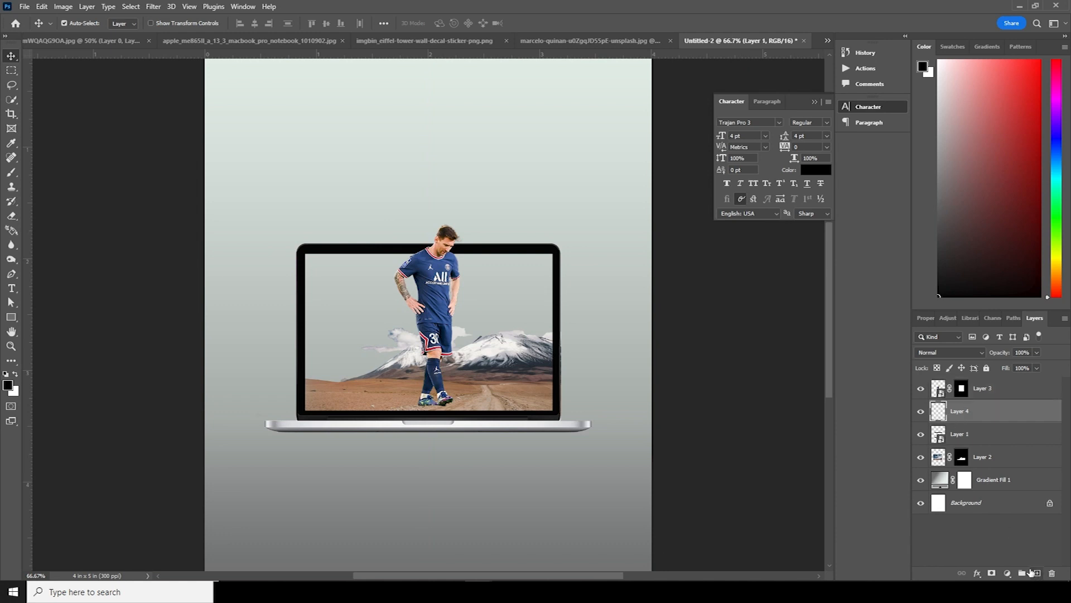
Step: Paint a thin black ground shadow beneath both shoes on the empty layer using a flattened 35 px brush
{"action": "key", "text": "ctrl+plus"}
{"action": "left_click_drag", "start_coordinate": [457, 384], "coordinate": [465, 330]}
{"action": "key", "text": "b"}
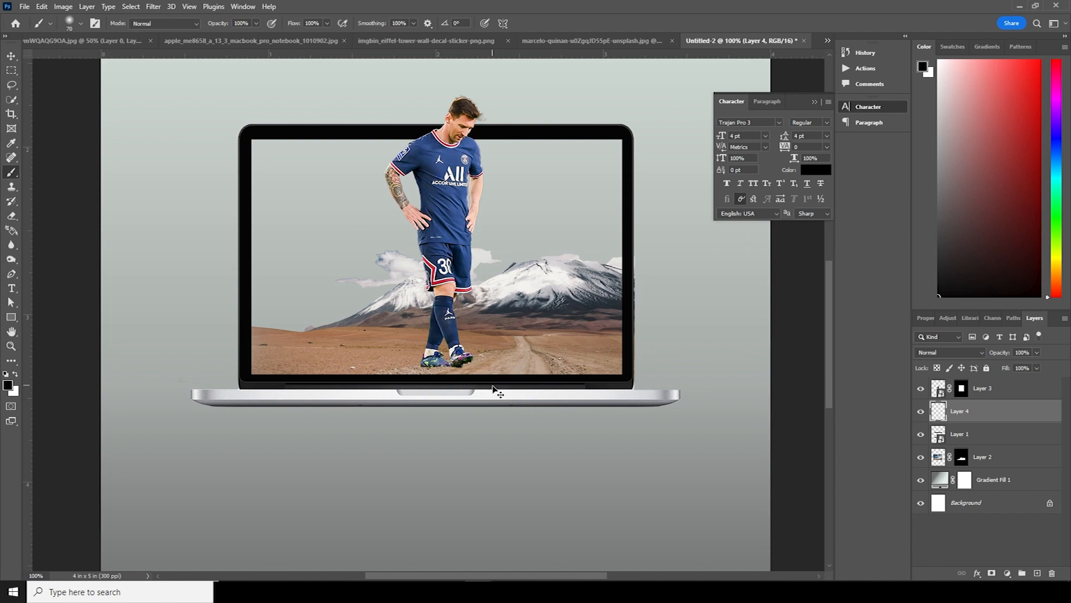
{"action": "key", "text": "ctrl+plus"}
{"action": "key", "text": "ctrl+plus"}
{"action": "scroll", "coordinate": [480, 437], "scroll_direction": "down", "scroll_amount": 3}
{"action": "key", "text": "bracketleft"}
{"action": "key", "text": "bracketleft"}
{"action": "key", "text": "bracketleft"}
{"action": "key", "text": "bracketleft"}
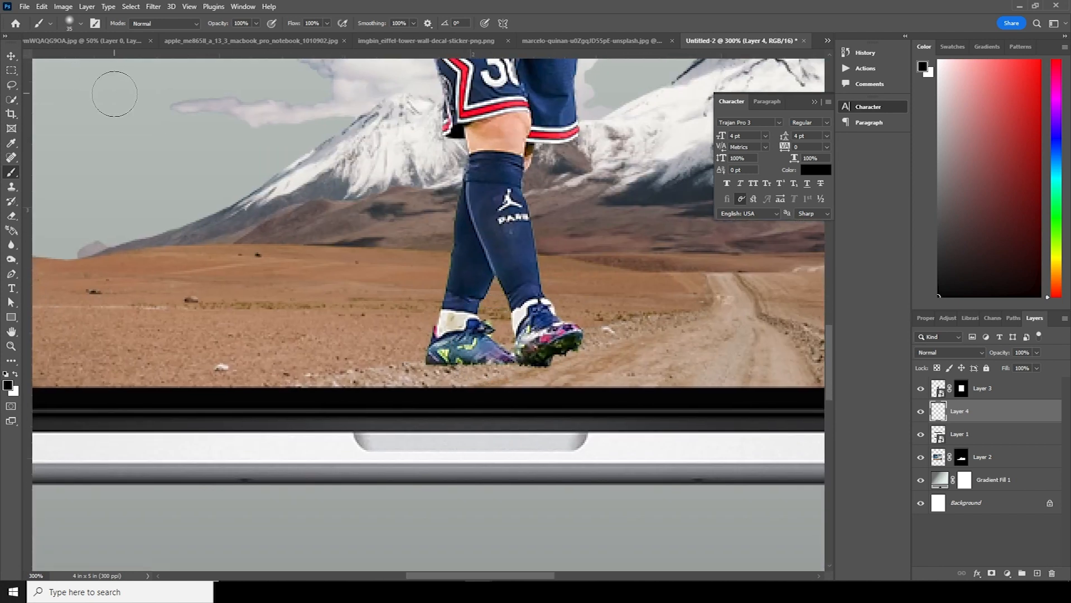
{"action": "left_click", "coordinate": [80, 23]}
{"action": "left_click_drag", "start_coordinate": [34, 54], "coordinate": [34, 62]}
{"action": "left_click_drag", "start_coordinate": [437, 363], "coordinate": [456, 365]}
{"action": "mouse_move", "coordinate": [540, 363]}
{"action": "left_mouse_down"}
{"action": "mouse_move", "coordinate": [499, 365]}
{"action": "mouse_move", "coordinate": [519, 373]}
{"action": "mouse_move", "coordinate": [334, 363]}
{"action": "mouse_move", "coordinate": [539, 366]}
{"action": "left_mouse_up"}
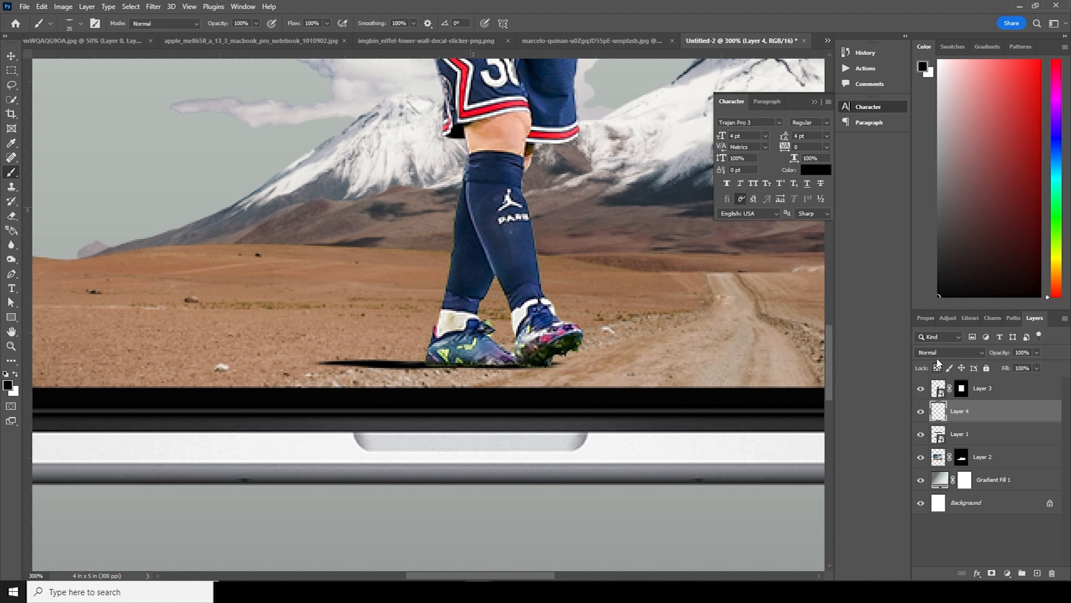
Step: Lower the opacity of the layer holding the shoes' ground shadow to 60%
{"action": "left_click", "coordinate": [1036, 352]}
{"action": "left_click_drag", "start_coordinate": [1039, 365], "coordinate": [1015, 367]}
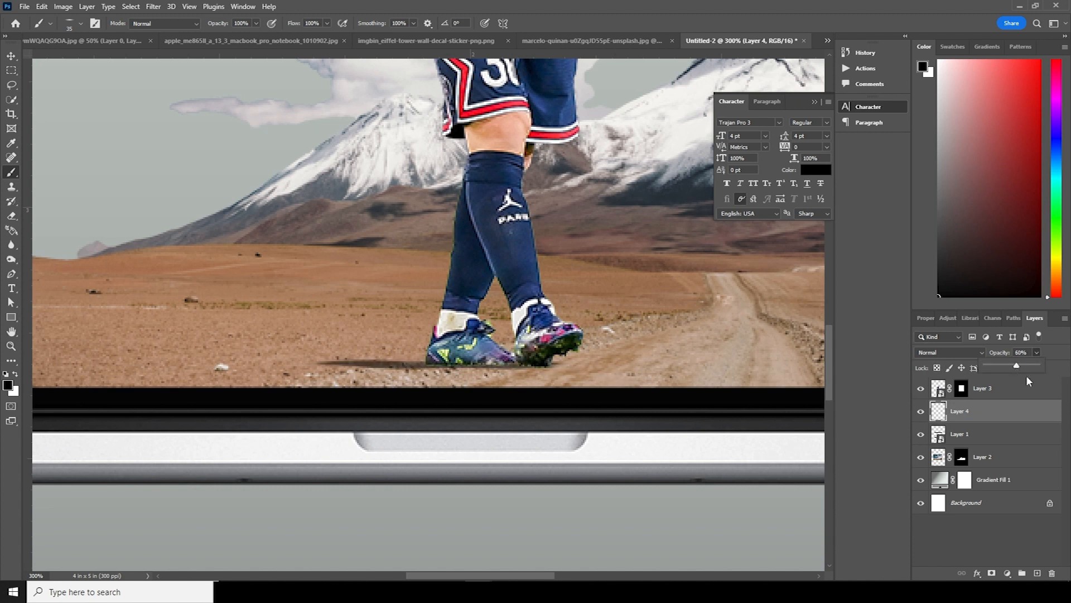
{"action": "key", "text": "ctrl+minus"}
{"action": "key", "text": "ctrl+minus"}
{"action": "key", "text": "ctrl+minus"}
{"action": "key", "text": "ctrl+minus"}
{"action": "key", "text": "ctrl+minus"}
{"action": "key", "text": "ctrl+plus"}
{"action": "key", "text": "ctrl+plus"}
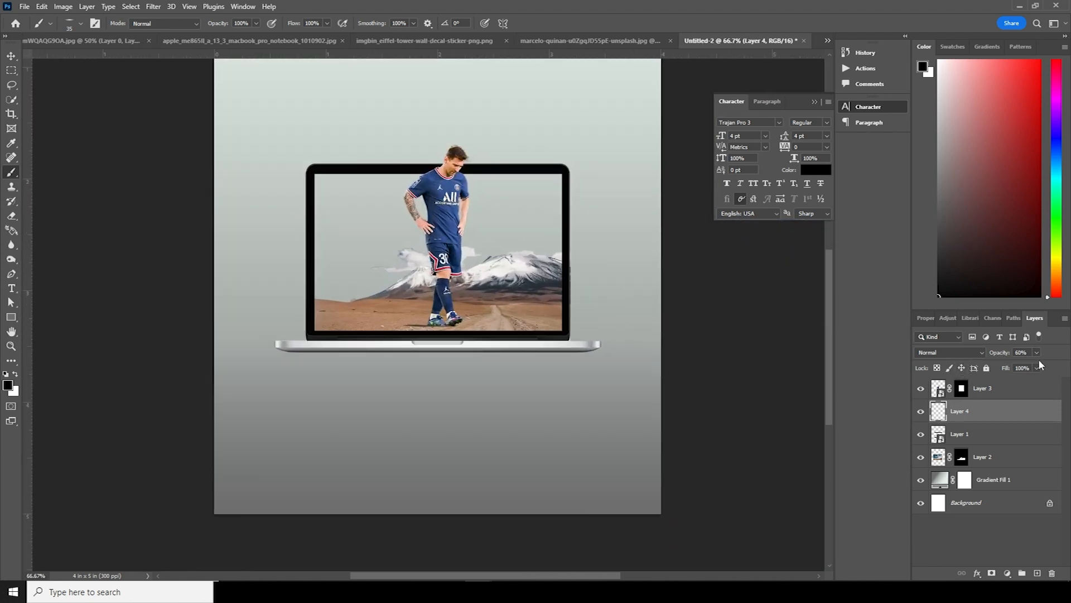
Step: Copy the Eiffel Tower image into the poster document, directly beneath the football player's layer
{"action": "key", "text": "e"}
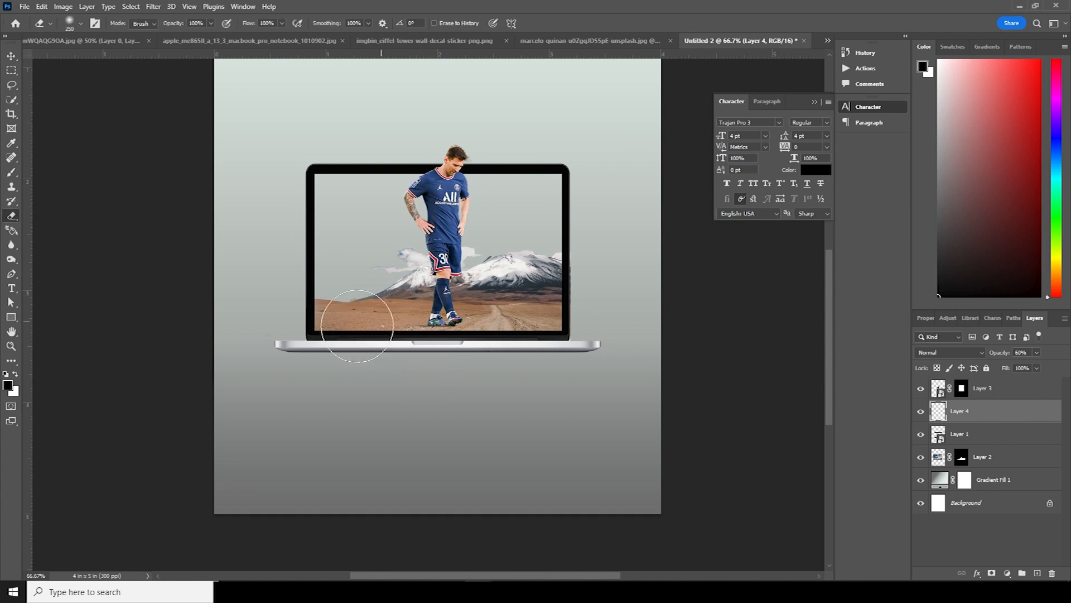
{"action": "left_click", "coordinate": [13, 57]}
{"action": "left_click_drag", "start_coordinate": [432, 181], "coordinate": [441, 250]}
{"action": "key", "text": "ctrl+minus"}
{"action": "key", "text": "ctrl+minus"}
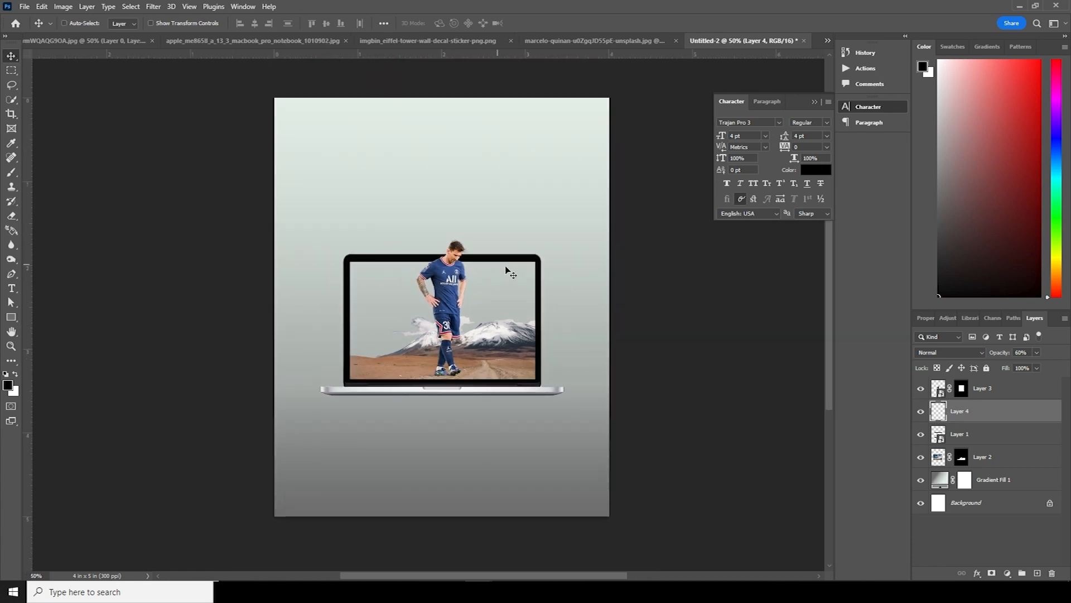
{"action": "left_click", "coordinate": [406, 40]}
{"action": "left_click_drag", "start_coordinate": [430, 237], "coordinate": [491, 287]}
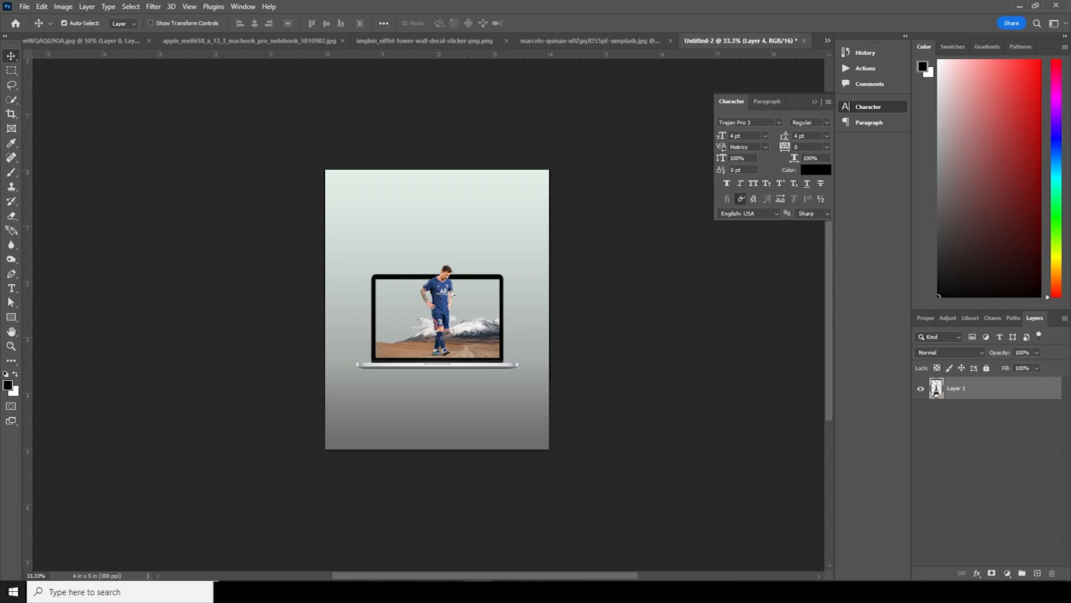
{"action": "left_click", "coordinate": [533, 229]}
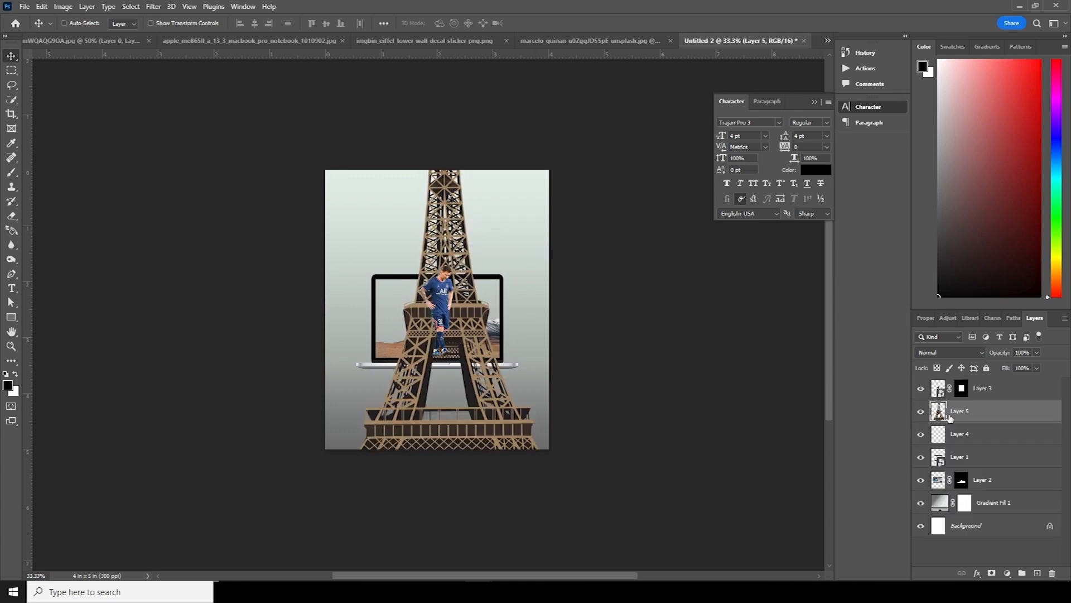
Step: Scale the Eiffel Tower down and place it behind the player, feet on the desert and spire rising above the laptop
{"action": "key", "text": "ctrl+t"}
{"action": "left_click_drag", "start_coordinate": [611, 565], "coordinate": [514, 413]}
{"action": "left_click_drag", "start_coordinate": [477, 362], "coordinate": [468, 319]}
{"action": "left_click_drag", "start_coordinate": [503, 355], "coordinate": [468, 334]}
{"action": "key", "text": "Return"}
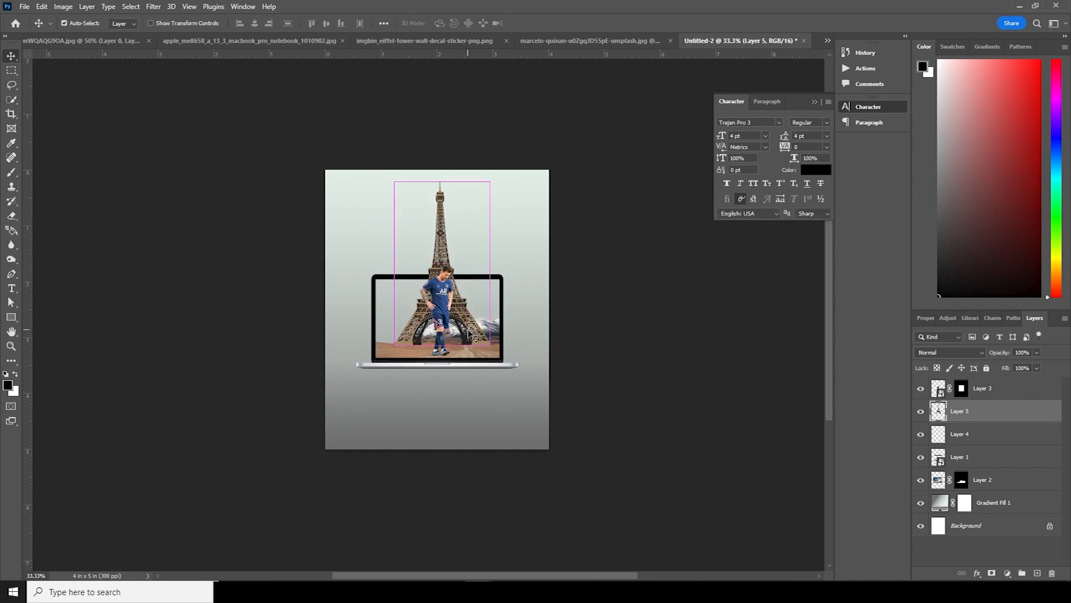
Step: Duplicate the masked mountain landscape layer and move the copy above the Eiffel Tower layer, beneath the football player
{"action": "key", "text": "ctrl+plus"}
{"action": "key", "text": "ctrl+plus"}
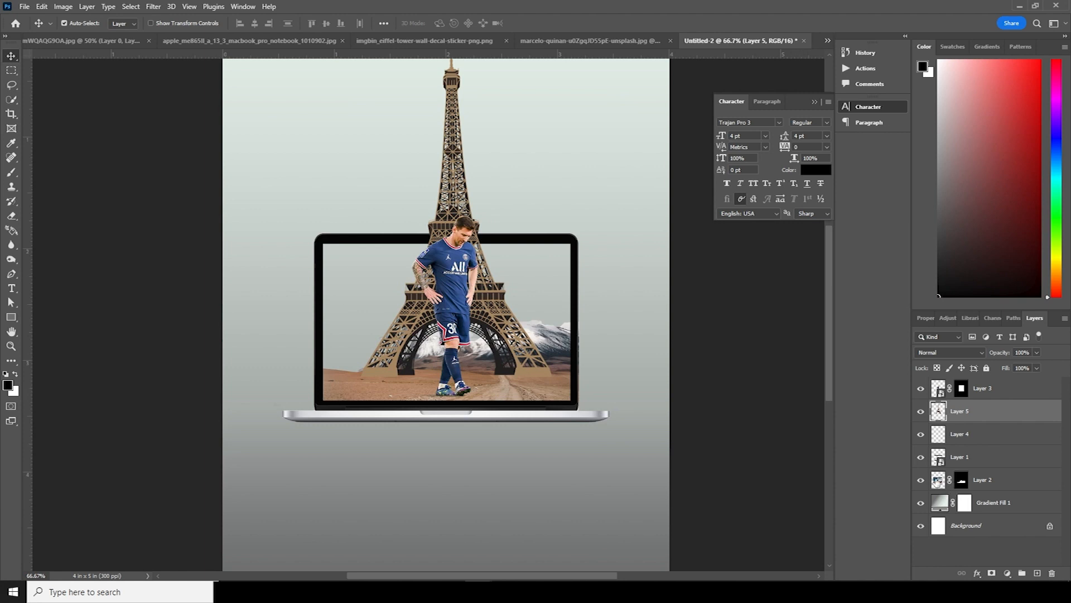
{"action": "left_click", "coordinate": [936, 482]}
{"action": "left_click", "coordinate": [921, 481]}
{"action": "left_click", "coordinate": [921, 481]}
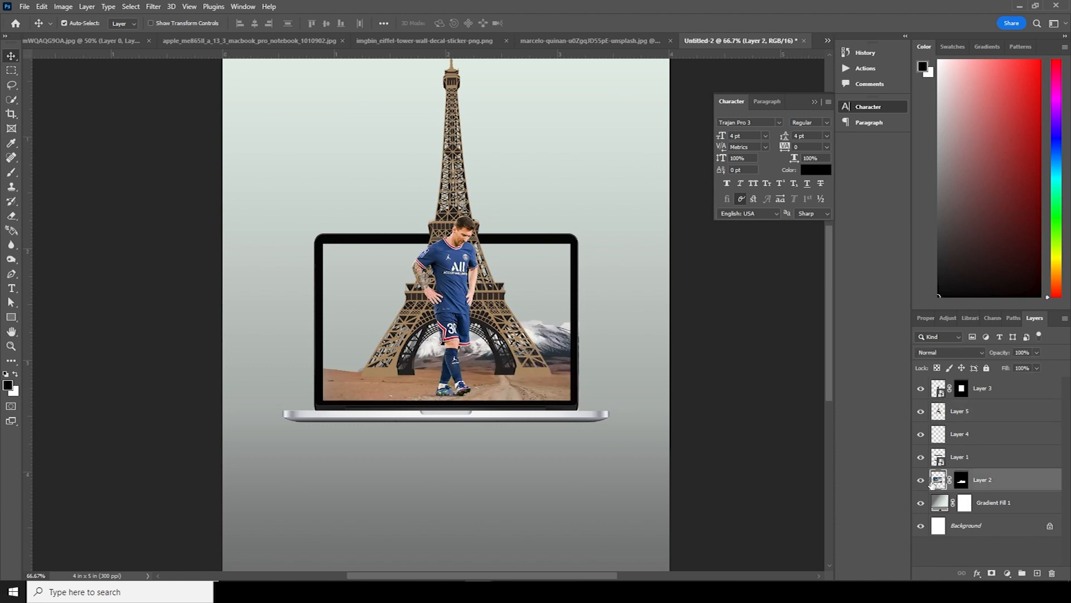
{"action": "key", "text": "ctrl+j"}
{"action": "left_click_drag", "start_coordinate": [937, 481], "coordinate": [958, 404]}
Step: Mask the landscape copy off the laptop's right and lower bezels using a black Hard Round brush at 175 px
{"action": "left_click", "coordinate": [961, 412]}
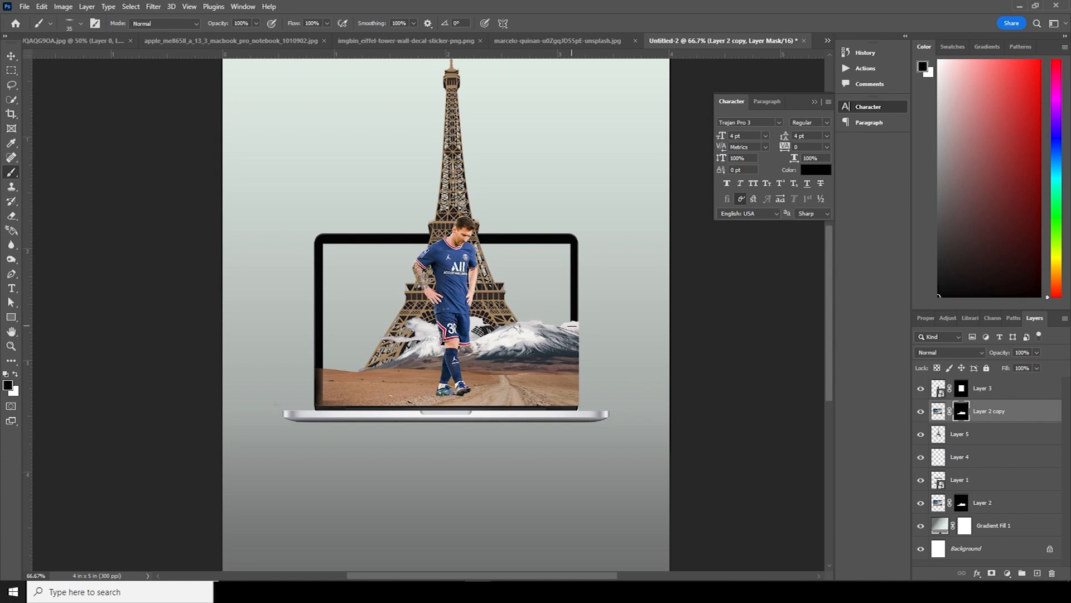
{"action": "left_click", "coordinate": [81, 23]}
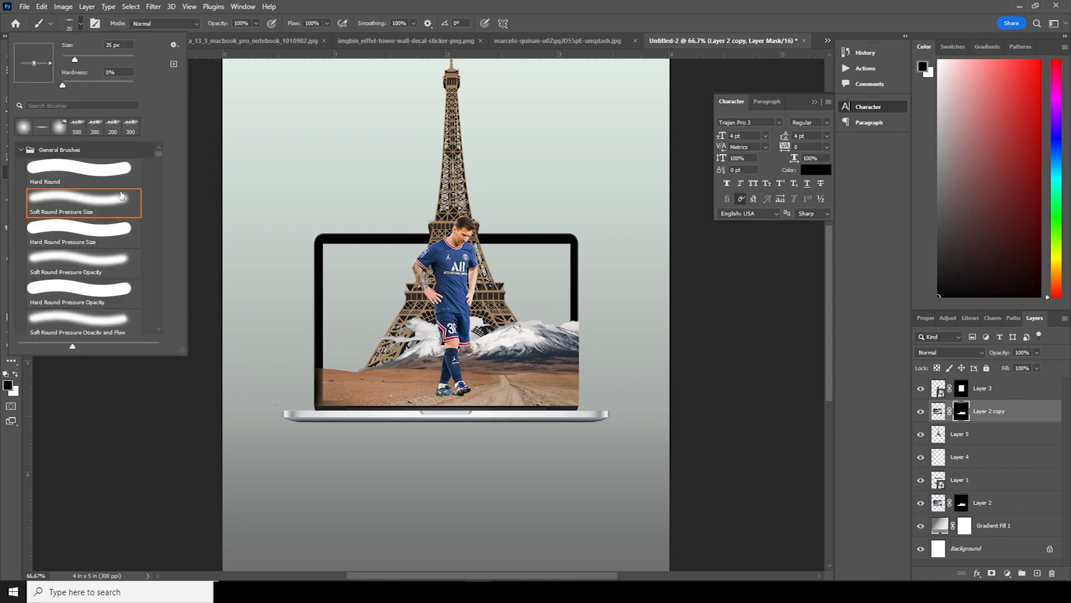
{"action": "double_click", "coordinate": [113, 171]}
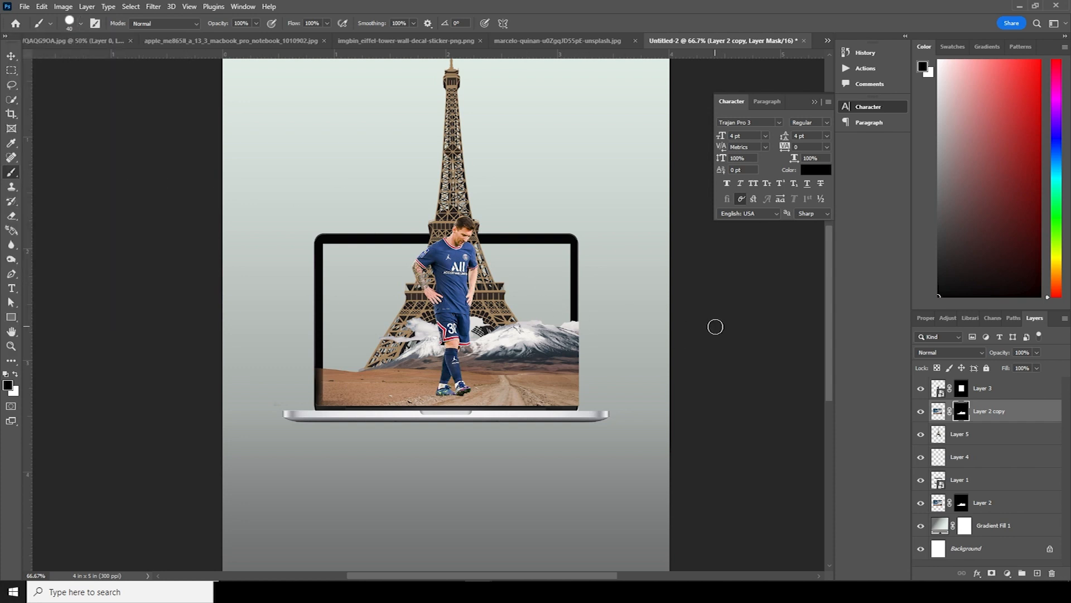
{"action": "key", "text": "bracketright"}
{"action": "key", "text": "bracketright"}
{"action": "mouse_move", "coordinate": [594, 311]}
{"action": "left_mouse_down"}
{"action": "mouse_move", "coordinate": [593, 352]}
{"action": "mouse_move", "coordinate": [612, 368]}
{"action": "mouse_move", "coordinate": [592, 339]}
{"action": "mouse_move", "coordinate": [572, 452]}
{"action": "mouse_move", "coordinate": [583, 442]}
{"action": "mouse_move", "coordinate": [572, 416]}
{"action": "mouse_move", "coordinate": [451, 435]}
{"action": "mouse_move", "coordinate": [347, 422]}
{"action": "mouse_move", "coordinate": [491, 407]}
{"action": "left_mouse_up"}
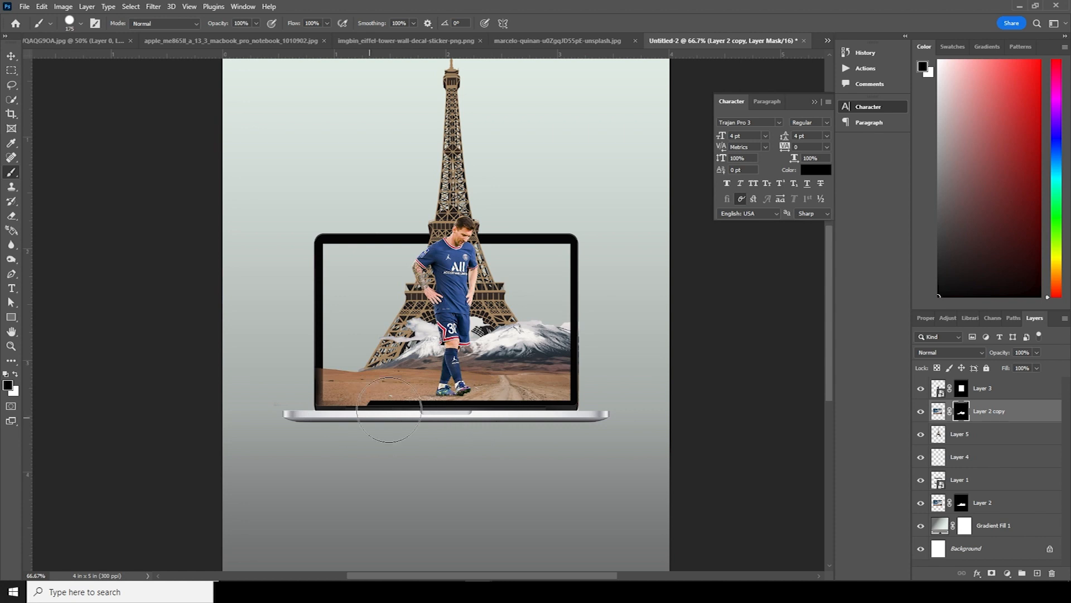
Step: Refine the landscape copy's mask with a smaller brush, clearing the lower-left bezel and revealing scenery over the tower's left foot
{"action": "key", "text": "bracketleft"}
{"action": "key", "text": "bracketleft"}
{"action": "key", "text": "bracketleft"}
{"action": "key", "text": "bracketleft"}
{"action": "key", "text": "bracketleft"}
{"action": "key", "text": "x"}
{"action": "mouse_move", "coordinate": [342, 383]}
{"action": "left_mouse_down"}
{"action": "mouse_move", "coordinate": [322, 371]}
{"action": "mouse_move", "coordinate": [309, 408]}
{"action": "mouse_move", "coordinate": [346, 399]}
{"action": "left_mouse_up"}
{"action": "key", "text": "x"}
{"action": "left_click", "coordinate": [9, 374]}
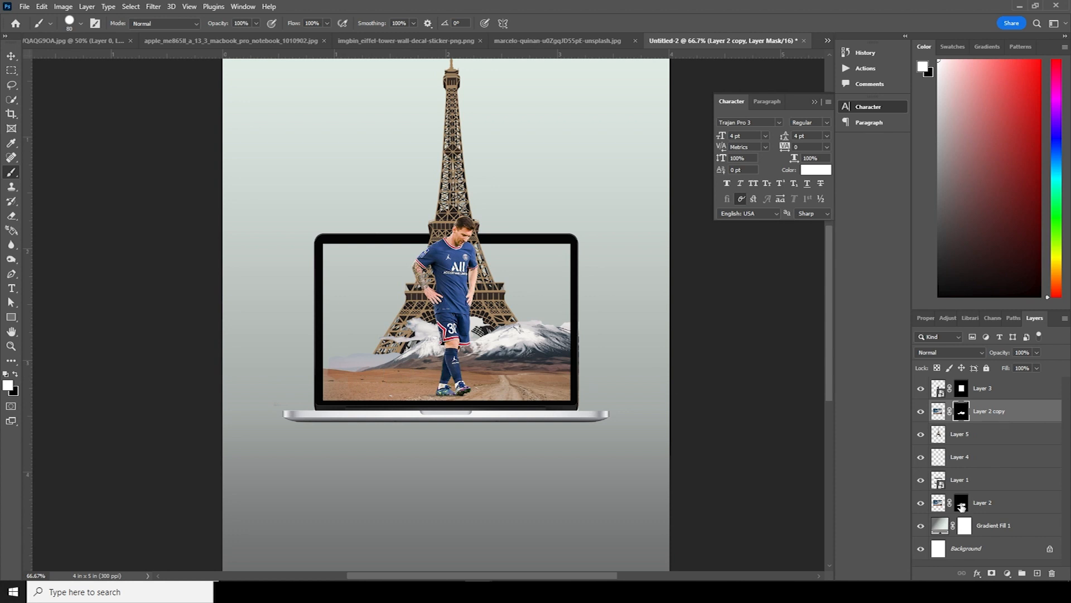
Step: Paint white on the original landscape layer's mask to reveal the cloudy blue sky across the whole laptop screen
{"action": "left_click", "coordinate": [962, 504]}
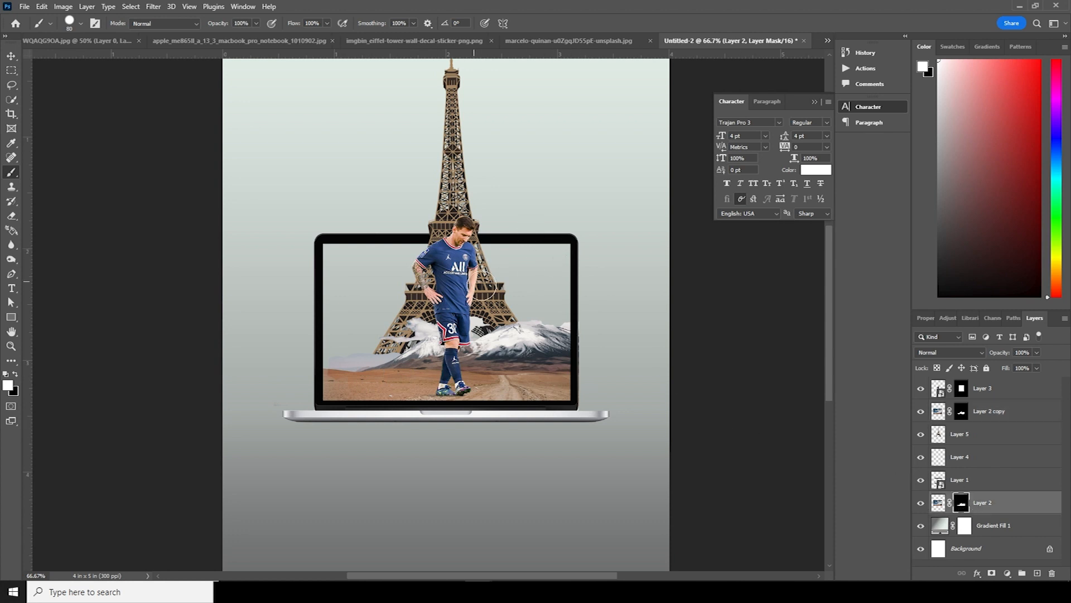
{"action": "mouse_move", "coordinate": [338, 257]}
{"action": "left_mouse_down"}
{"action": "mouse_move", "coordinate": [339, 393]}
{"action": "mouse_move", "coordinate": [379, 321]}
{"action": "mouse_move", "coordinate": [350, 252]}
{"action": "mouse_move", "coordinate": [566, 247]}
{"action": "mouse_move", "coordinate": [559, 352]}
{"action": "left_mouse_up"}
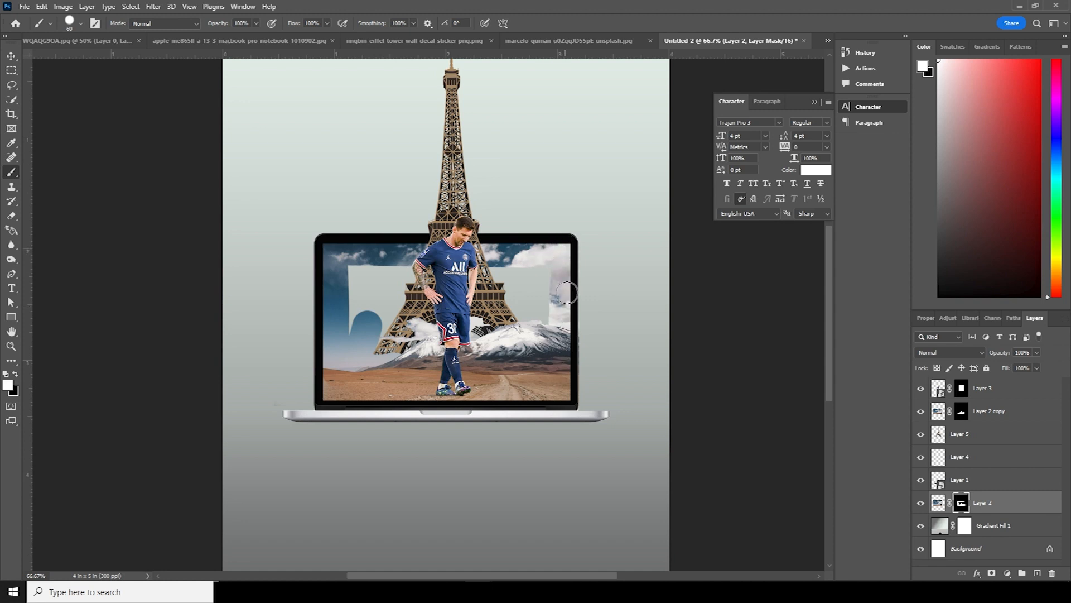
{"action": "left_click", "coordinate": [539, 294]}
{"action": "key", "text": "bracketright"}
{"action": "key", "text": "bracketright"}
{"action": "key", "text": "bracketright"}
{"action": "mouse_move", "coordinate": [365, 280]}
{"action": "left_mouse_down"}
{"action": "mouse_move", "coordinate": [408, 312]}
{"action": "mouse_move", "coordinate": [521, 287]}
{"action": "mouse_move", "coordinate": [519, 300]}
{"action": "left_mouse_up"}
{"action": "mouse_move", "coordinate": [366, 317]}
{"action": "left_mouse_down"}
{"action": "mouse_move", "coordinate": [409, 330]}
{"action": "mouse_move", "coordinate": [527, 306]}
{"action": "mouse_move", "coordinate": [375, 329]}
{"action": "mouse_move", "coordinate": [530, 305]}
{"action": "mouse_move", "coordinate": [510, 323]}
{"action": "mouse_move", "coordinate": [388, 362]}
{"action": "mouse_move", "coordinate": [388, 325]}
{"action": "mouse_move", "coordinate": [317, 346]}
{"action": "mouse_move", "coordinate": [348, 323]}
{"action": "mouse_move", "coordinate": [357, 374]}
{"action": "mouse_move", "coordinate": [378, 359]}
{"action": "mouse_move", "coordinate": [394, 376]}
{"action": "mouse_move", "coordinate": [334, 385]}
{"action": "mouse_move", "coordinate": [423, 382]}
{"action": "mouse_move", "coordinate": [313, 392]}
{"action": "mouse_move", "coordinate": [360, 397]}
{"action": "left_mouse_up"}
Step: Hide the haze over the tower's left foot on the landscape copy's mask with a soft black brush at 70 px
{"action": "left_click", "coordinate": [962, 411]}
{"action": "key", "text": "x"}
{"action": "key", "text": "x"}
{"action": "key", "text": "bracketleft"}
{"action": "key", "text": "bracketleft"}
{"action": "key", "text": "bracketleft"}
{"action": "key", "text": "bracketleft"}
{"action": "key", "text": "bracketleft"}
{"action": "key", "text": "x"}
{"action": "left_click", "coordinate": [81, 23]}
{"action": "double_click", "coordinate": [41, 126]}
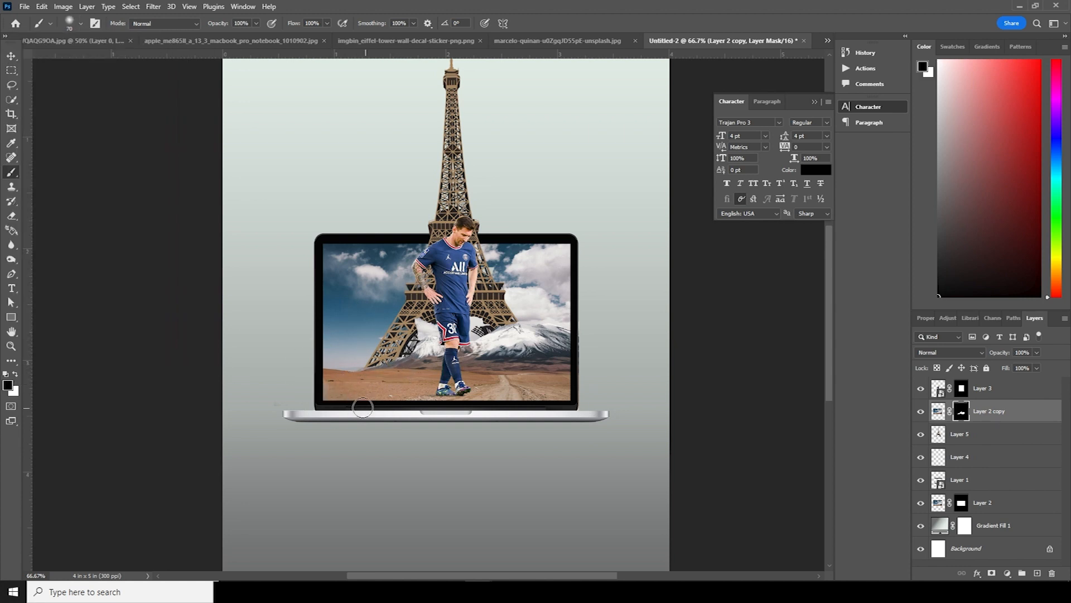
{"action": "left_click", "coordinate": [963, 504]}
{"action": "left_click", "coordinate": [921, 502]}
{"action": "left_click", "coordinate": [921, 502]}
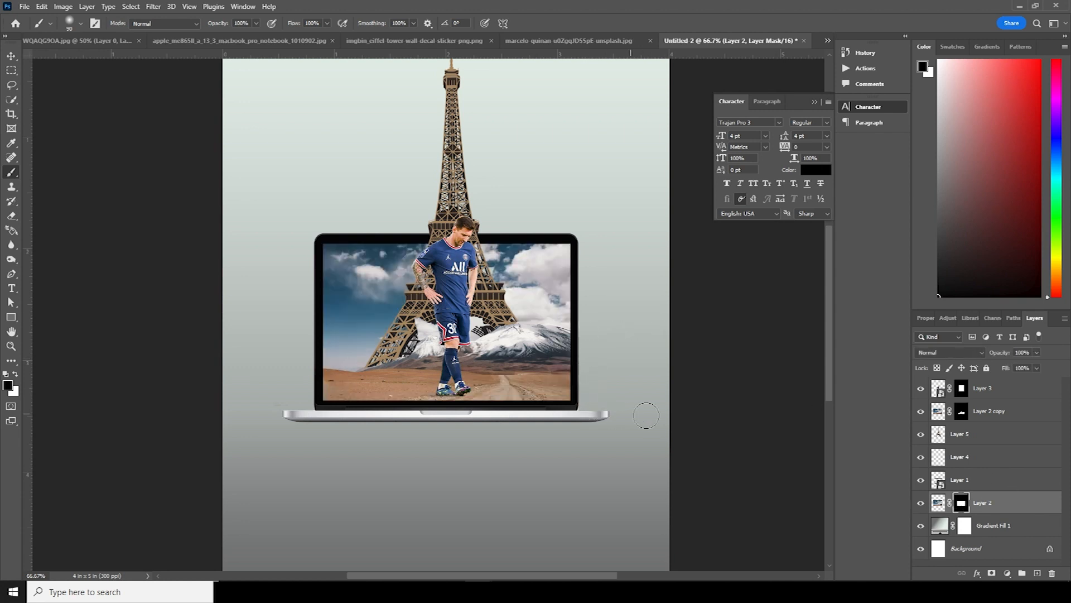
{"action": "left_click", "coordinate": [15, 374]}
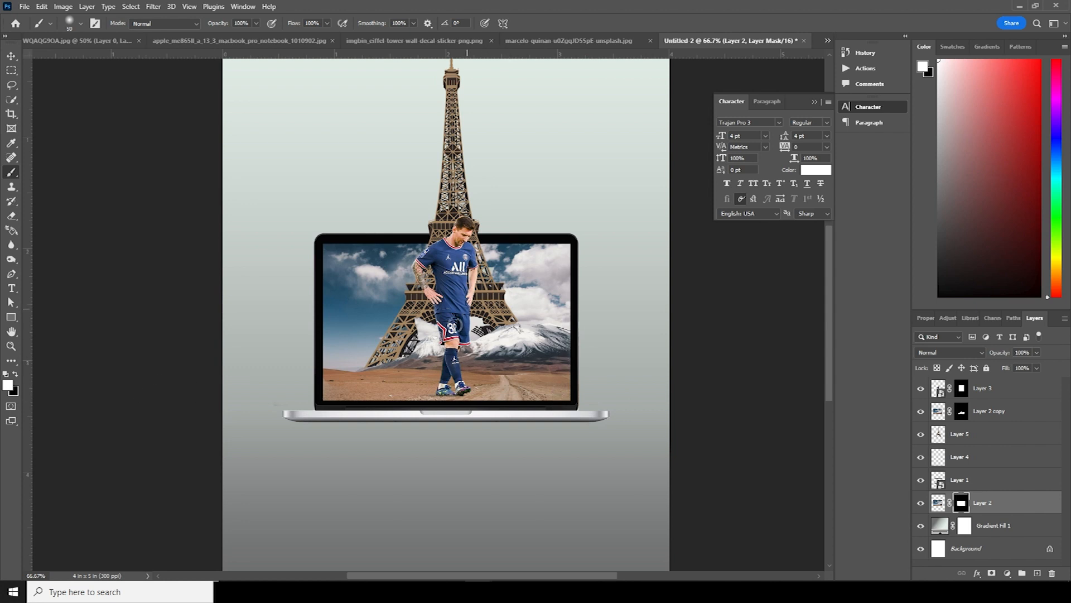
{"action": "scroll", "coordinate": [525, 353], "scroll_direction": "down", "scroll_amount": 3}
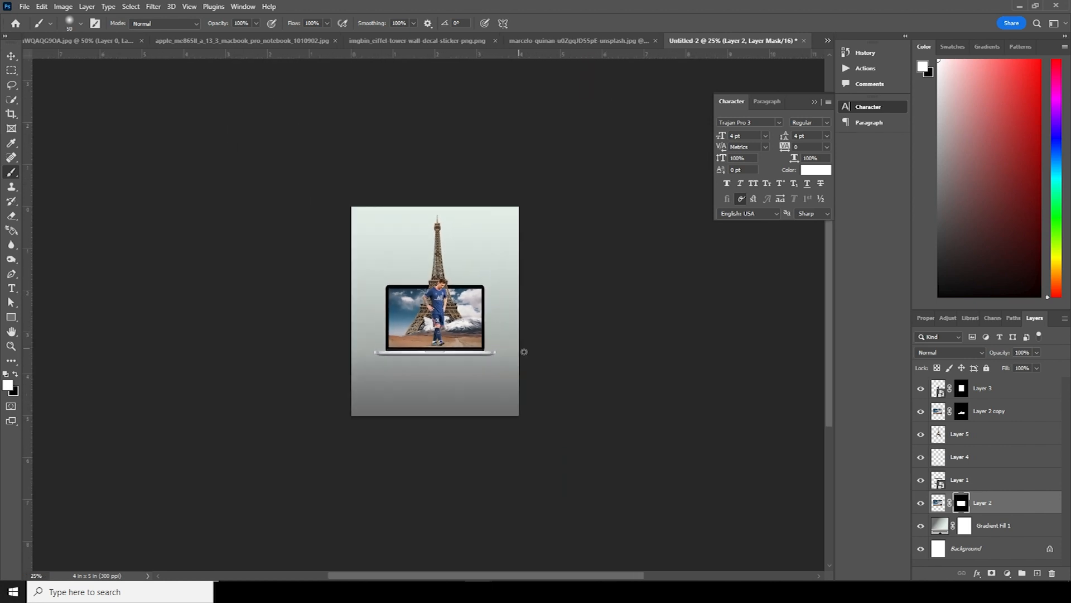
{"action": "key", "text": "ctrl+plus"}
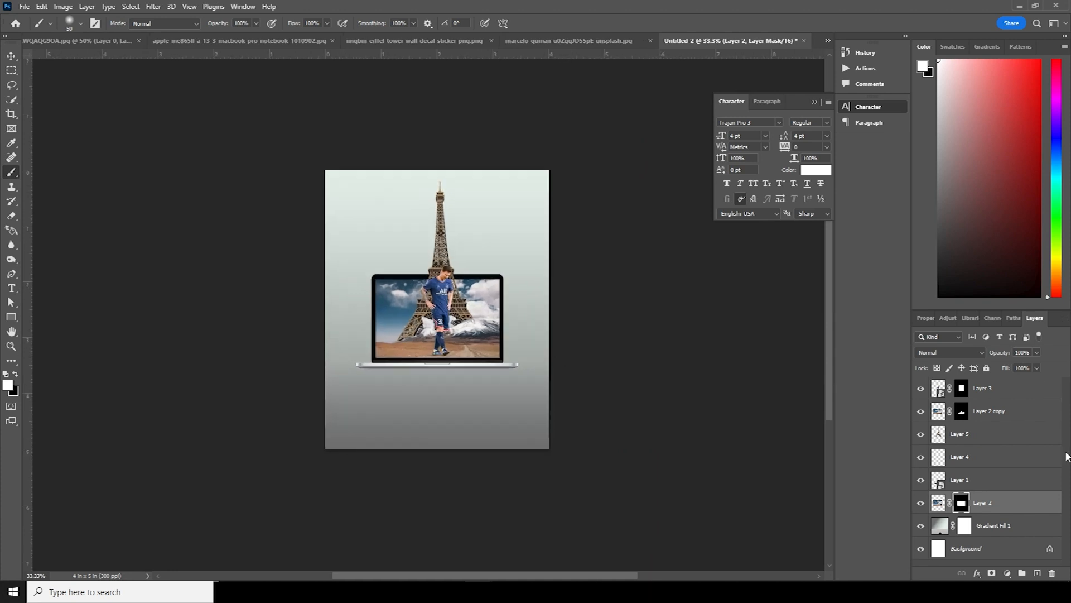
Step: Add a new empty layer directly above the landscape copy, beneath the football player
{"action": "left_click", "coordinate": [982, 434]}
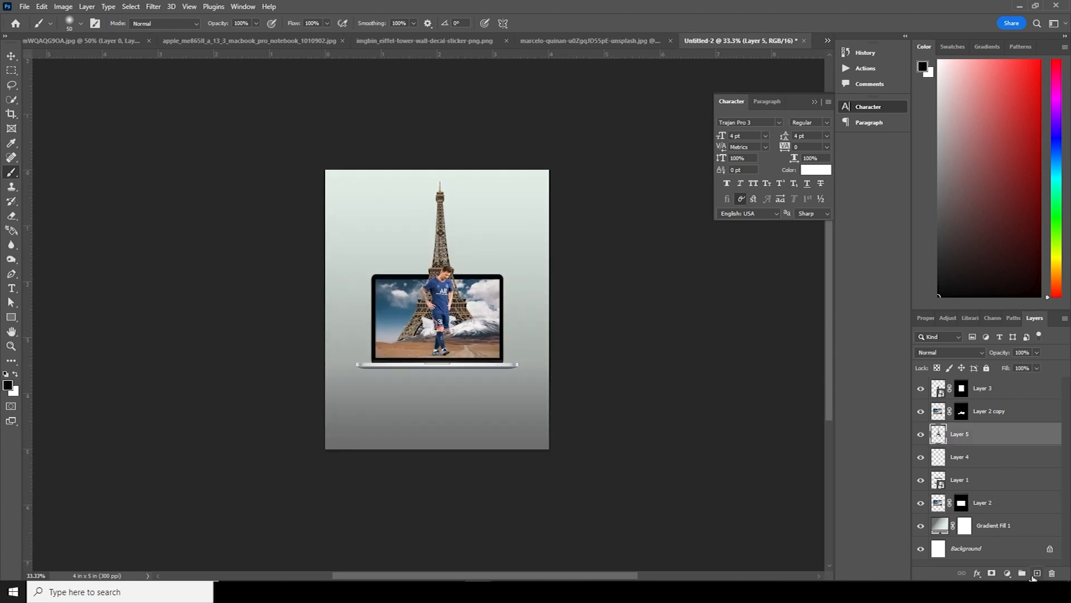
{"action": "left_click", "coordinate": [940, 413]}
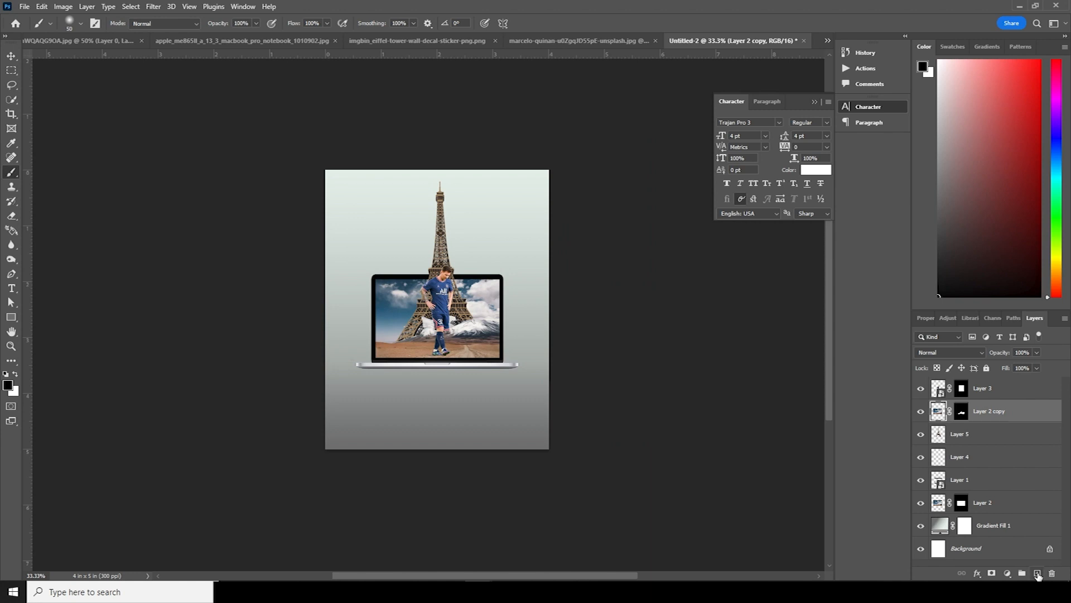
{"action": "left_click", "coordinate": [1037, 573]}
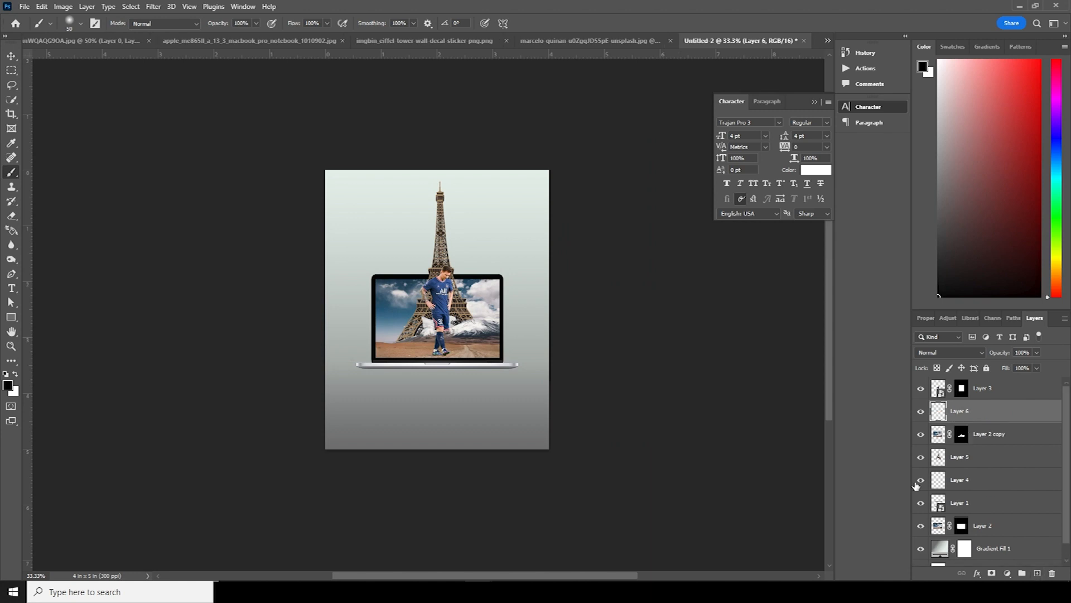
Step: Stamp white clouds over the tower's legs on both sides of the player using the Cloud1467 brush at 300 px
{"action": "left_click", "coordinate": [81, 23]}
{"action": "mouse_move", "coordinate": [155, 156]}
{"action": "left_mouse_down"}
{"action": "mouse_move", "coordinate": [161, 279]}
{"action": "mouse_move", "coordinate": [159, 269]}
{"action": "left_mouse_up"}
{"action": "left_click", "coordinate": [127, 274]}
{"action": "left_click", "coordinate": [115, 160]}
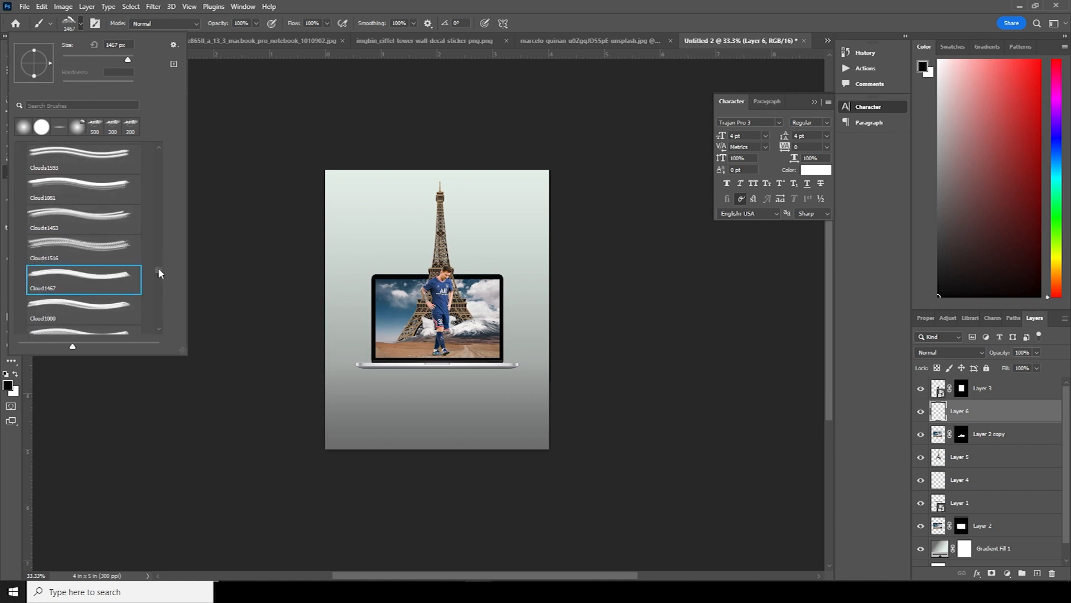
{"action": "left_click", "coordinate": [18, 375]}
{"action": "left_click", "coordinate": [17, 375]}
{"action": "key", "text": "bracketleft"}
{"action": "key", "text": "bracketleft"}
{"action": "key", "text": "bracketleft"}
{"action": "key", "text": "bracketleft"}
{"action": "key", "text": "bracketleft"}
{"action": "key", "text": "bracketleft"}
{"action": "key", "text": "bracketleft"}
{"action": "key", "text": "bracketleft"}
{"action": "key", "text": "bracketleft"}
{"action": "key", "text": "bracketleft"}
{"action": "key", "text": "bracketleft"}
{"action": "key", "text": "bracketleft"}
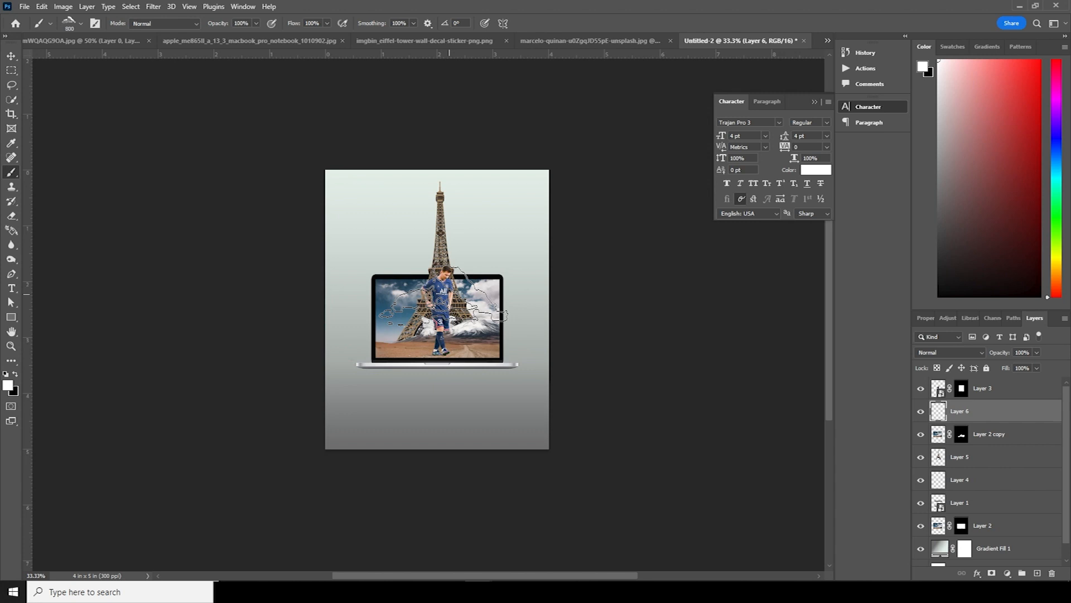
{"action": "key", "text": "ctrl+plus"}
{"action": "key", "text": "ctrl+plus"}
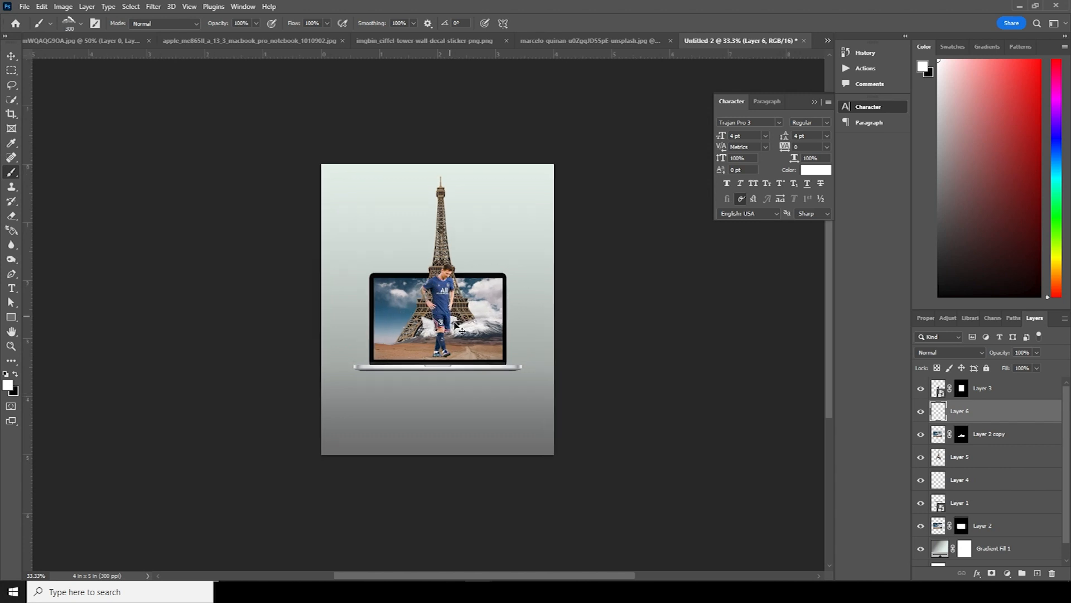
{"action": "left_click", "coordinate": [473, 321]}
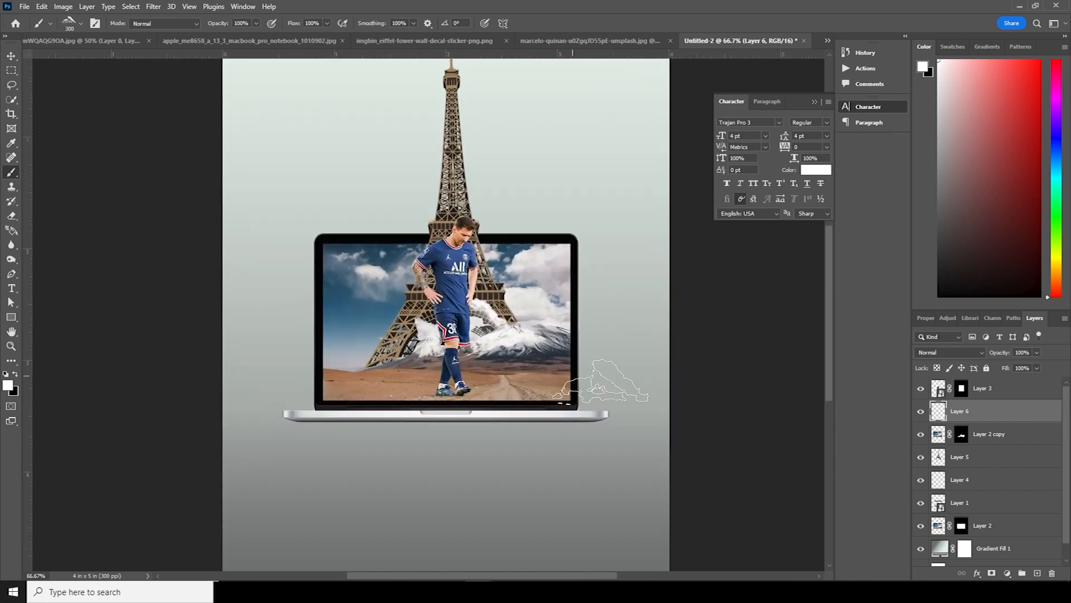
{"action": "left_click", "coordinate": [392, 317]}
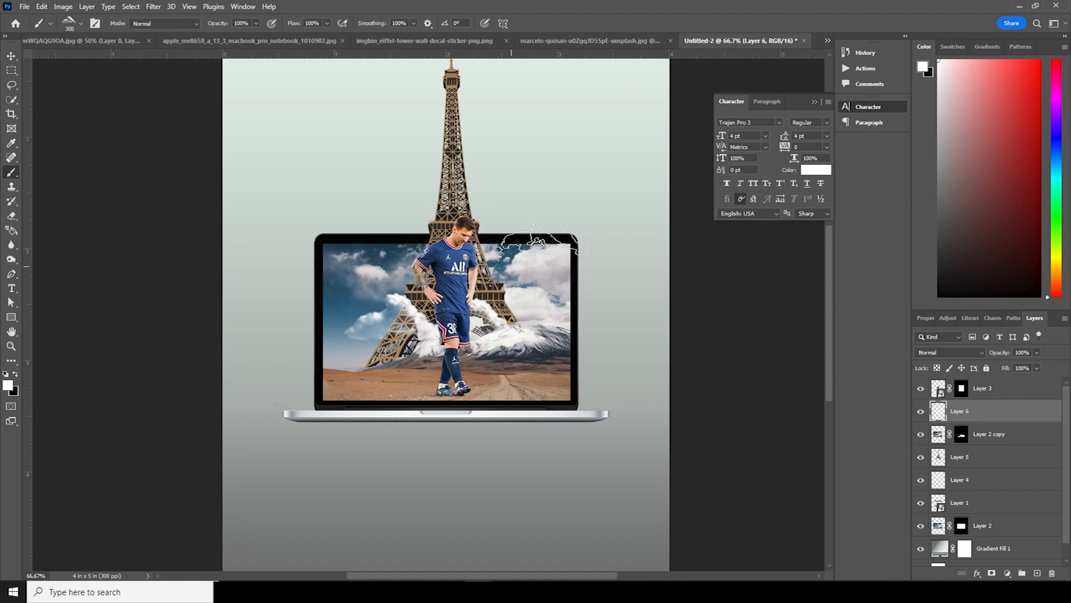
Step: Select the Cloud466 brush preset and add a new empty layer above the football player
{"action": "left_click", "coordinate": [81, 23]}
{"action": "left_click", "coordinate": [120, 254]}
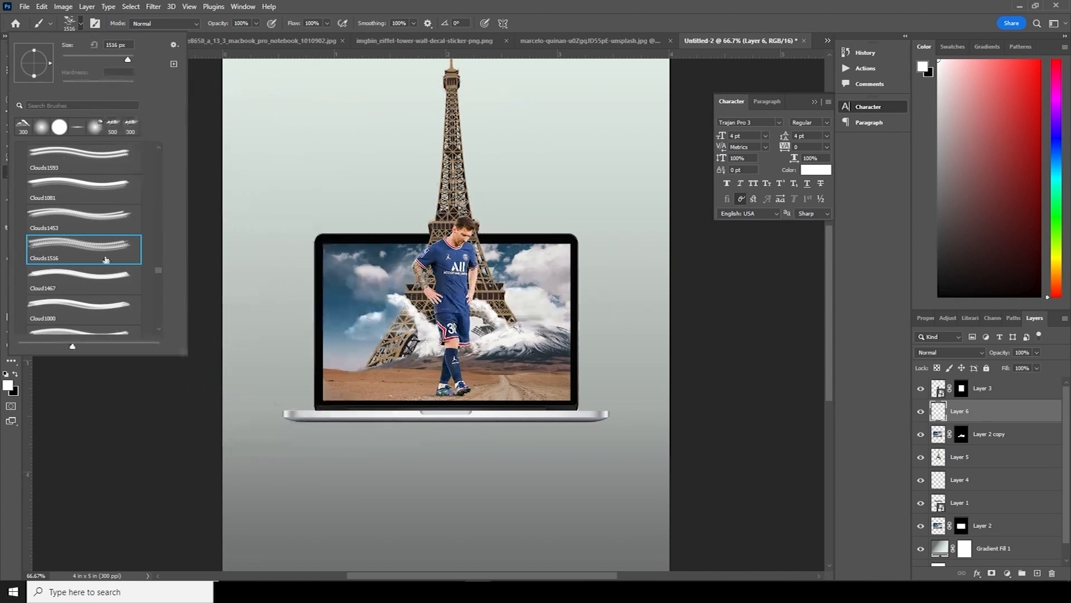
{"action": "left_click", "coordinate": [115, 312]}
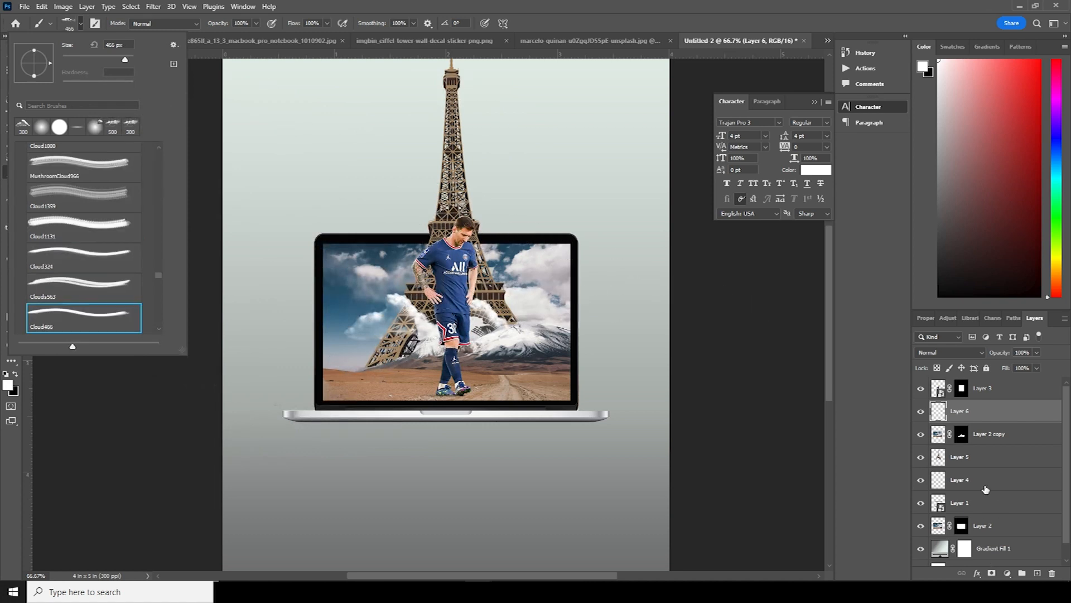
{"action": "left_click", "coordinate": [941, 391]}
{"action": "left_click", "coordinate": [941, 392]}
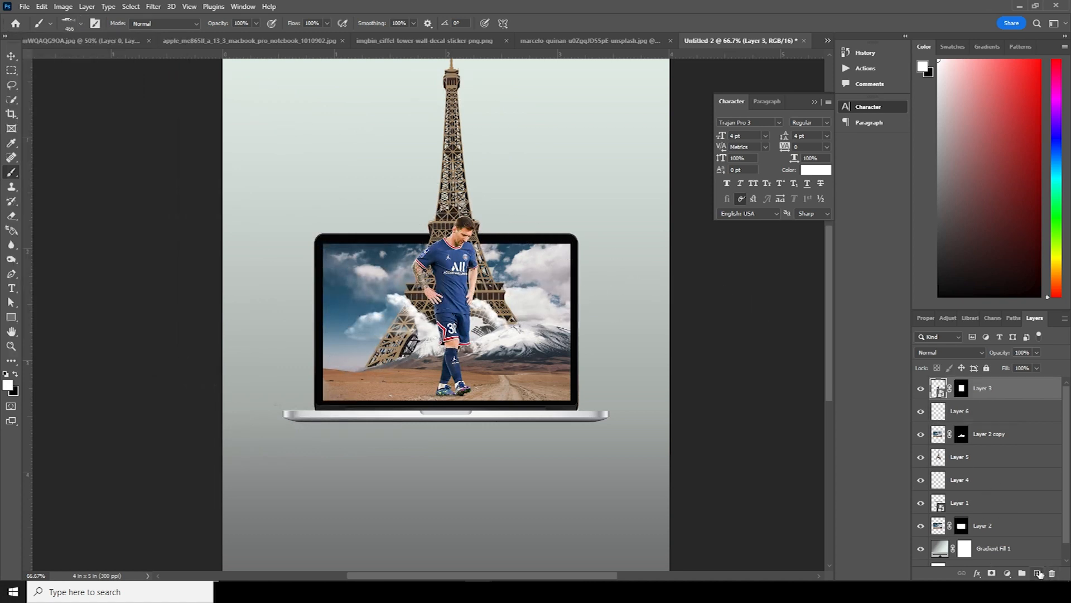
{"action": "left_click", "coordinate": [1037, 573]}
Step: Try a white cloud stamp across the player's waist, undo it, and reduce the cloud brush to 200 px
{"action": "left_click", "coordinate": [494, 305]}
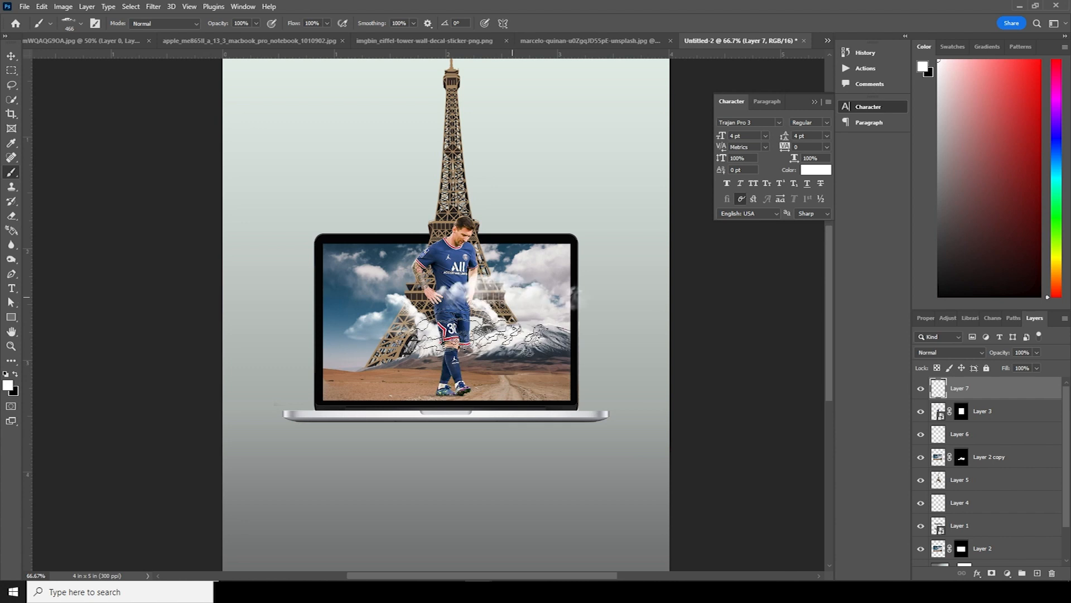
{"action": "key", "text": "ctrl+z"}
{"action": "key", "text": "["}
{"action": "key", "text": "["}
{"action": "key", "text": "["}
{"action": "key", "text": "["}
{"action": "key", "text": "bracketright"}
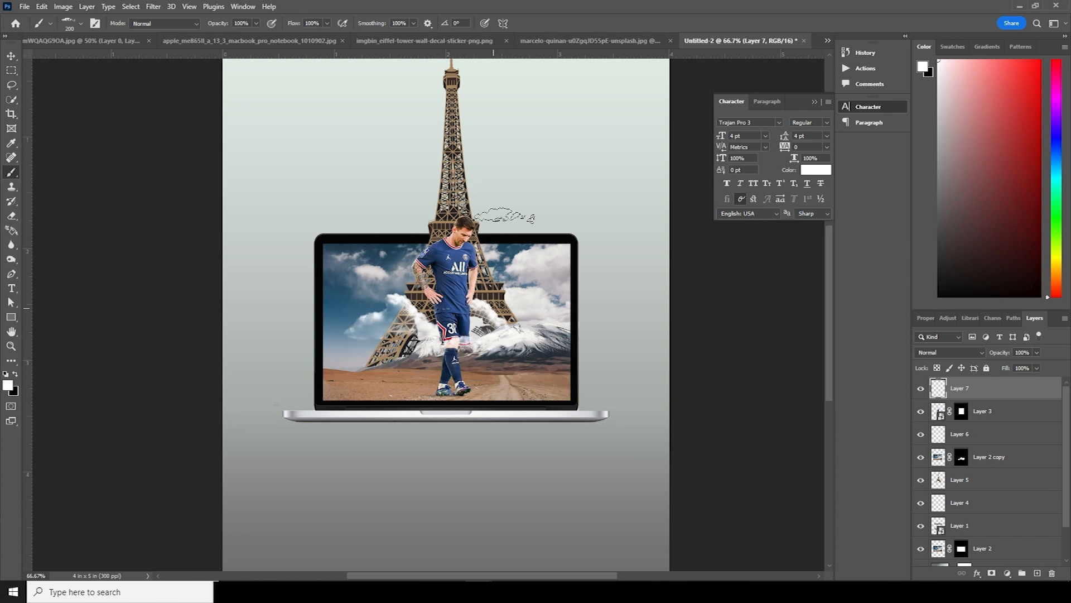
Step: Stamp white Cloud-190 clouds on both sides of the player's head along the laptop's top edge, rotating the brush to -35° for the left one
{"action": "left_click", "coordinate": [80, 25]}
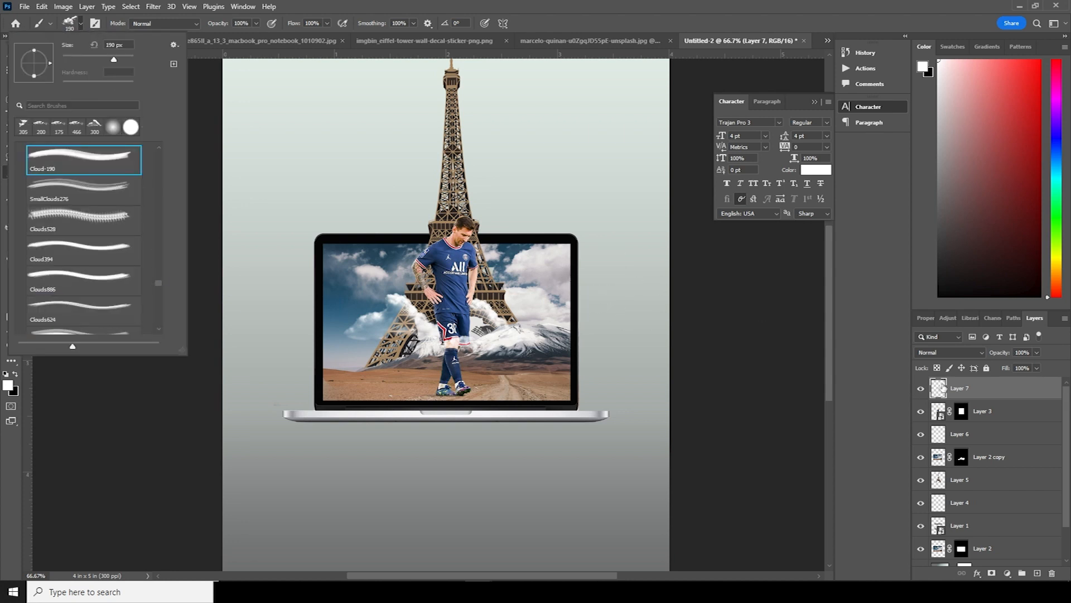
{"action": "left_click", "coordinate": [943, 387]}
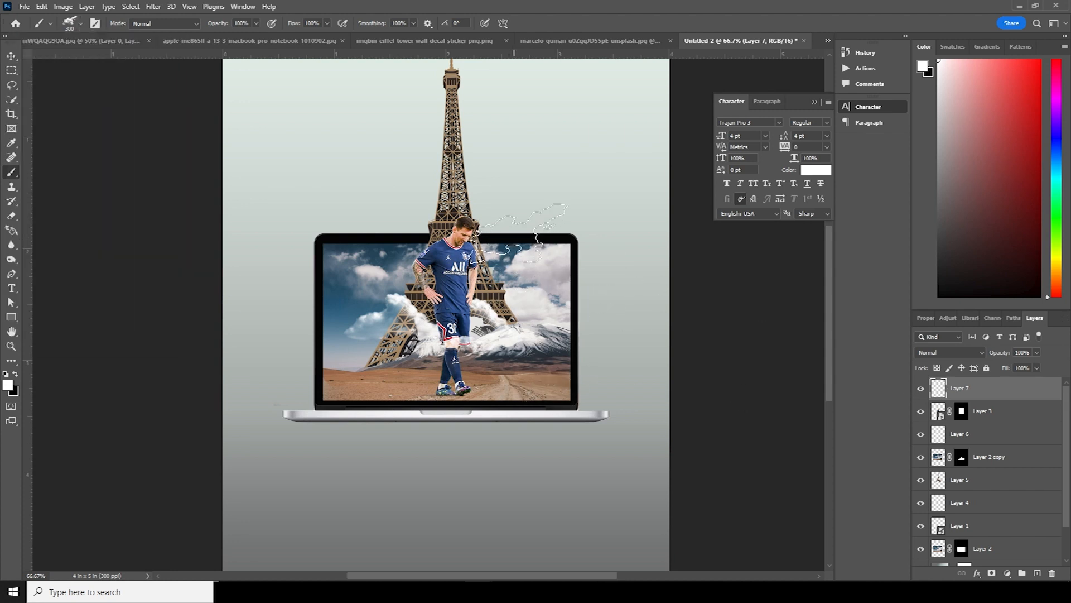
{"action": "left_click", "coordinate": [520, 233]}
{"action": "key", "text": "bracketleft"}
{"action": "key", "text": "bracketleft"}
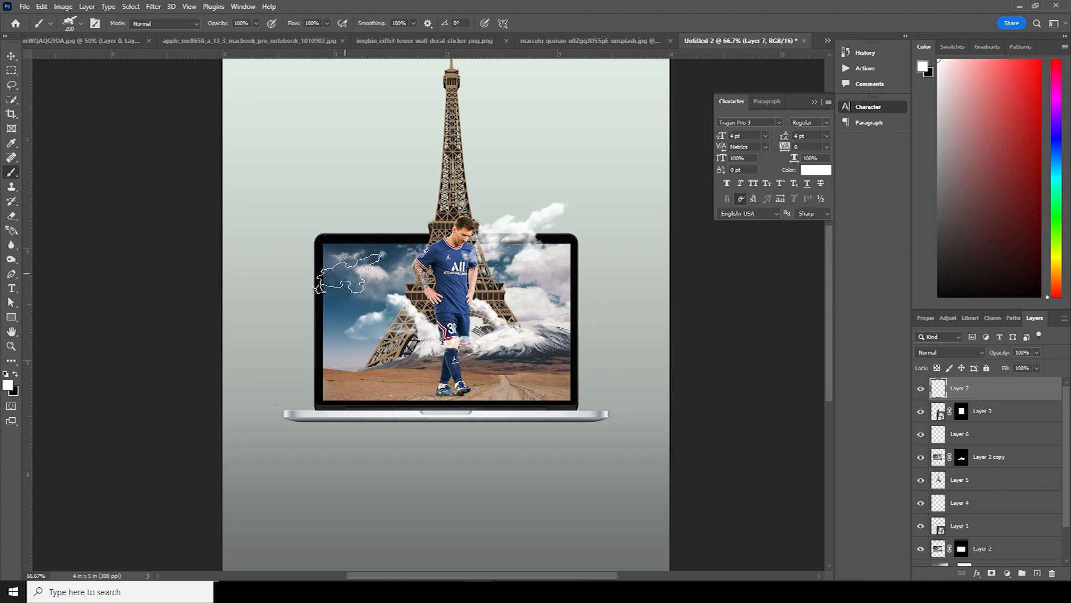
{"action": "left_click", "coordinate": [78, 24]}
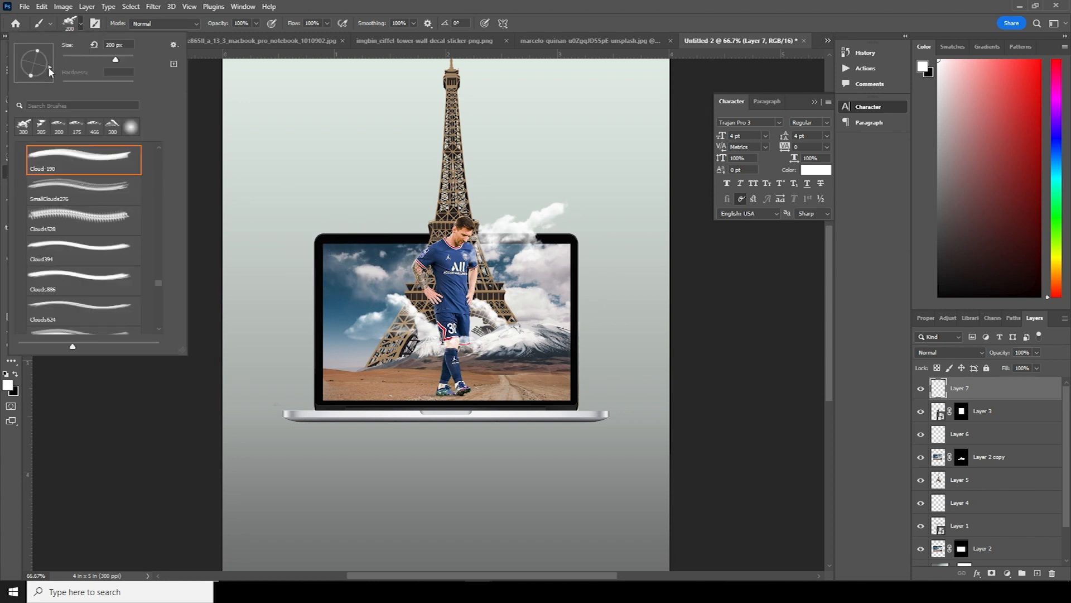
{"action": "left_click", "coordinate": [403, 220]}
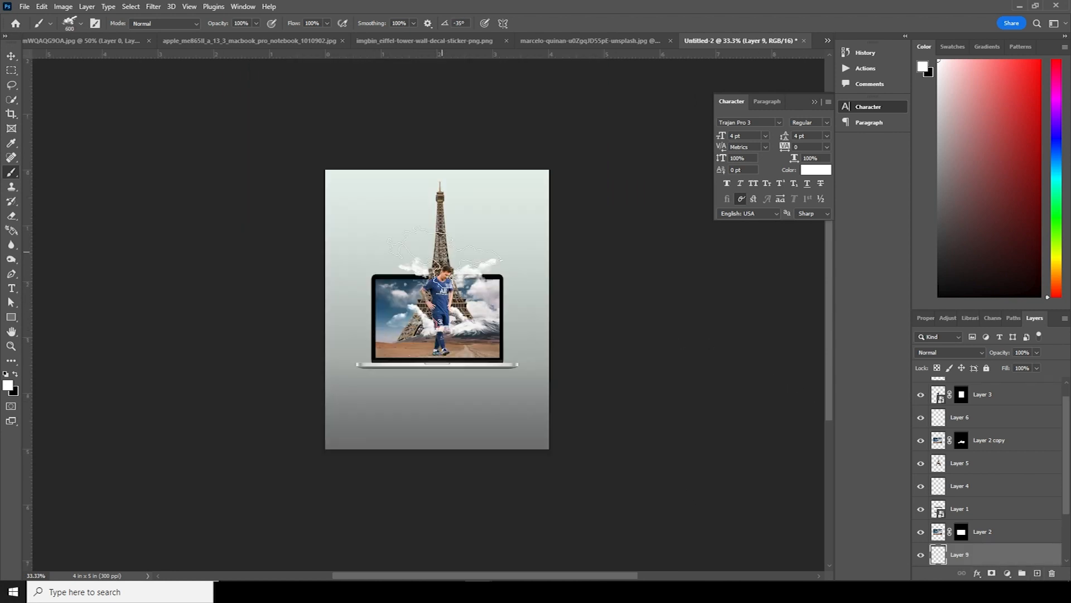
Step: Stamp a 600 px white cloud behind the laptop around the tower, and add an empty layer directly above the football player
{"action": "left_click", "coordinate": [445, 246]}
{"action": "key", "text": "bracketleft"}
{"action": "key", "text": "bracketleft"}
{"action": "key", "text": "bracketleft"}
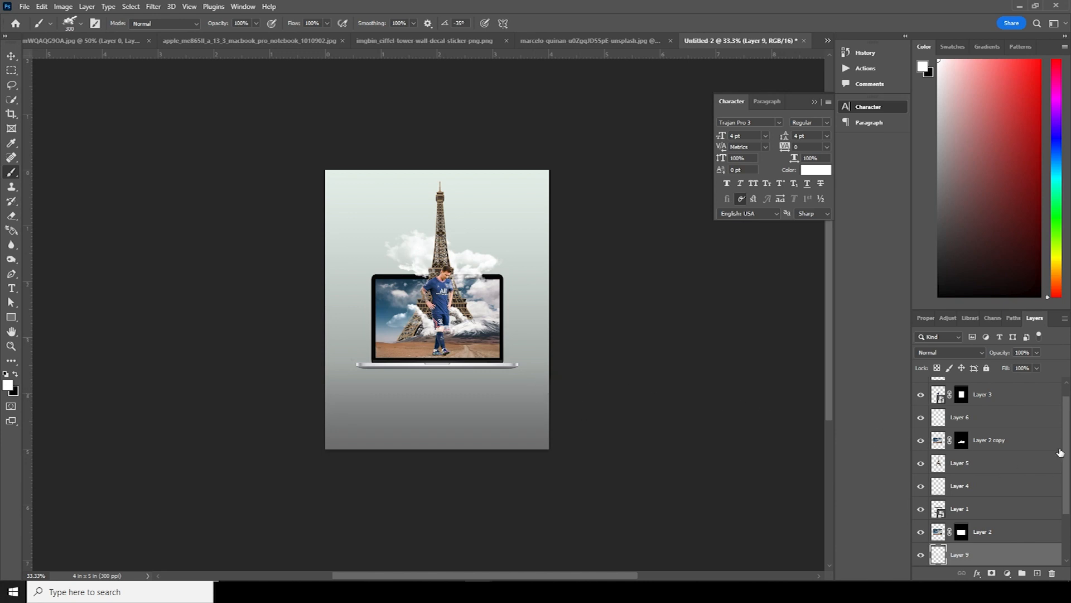
{"action": "left_click", "coordinate": [937, 397]}
{"action": "left_click", "coordinate": [1037, 573]}
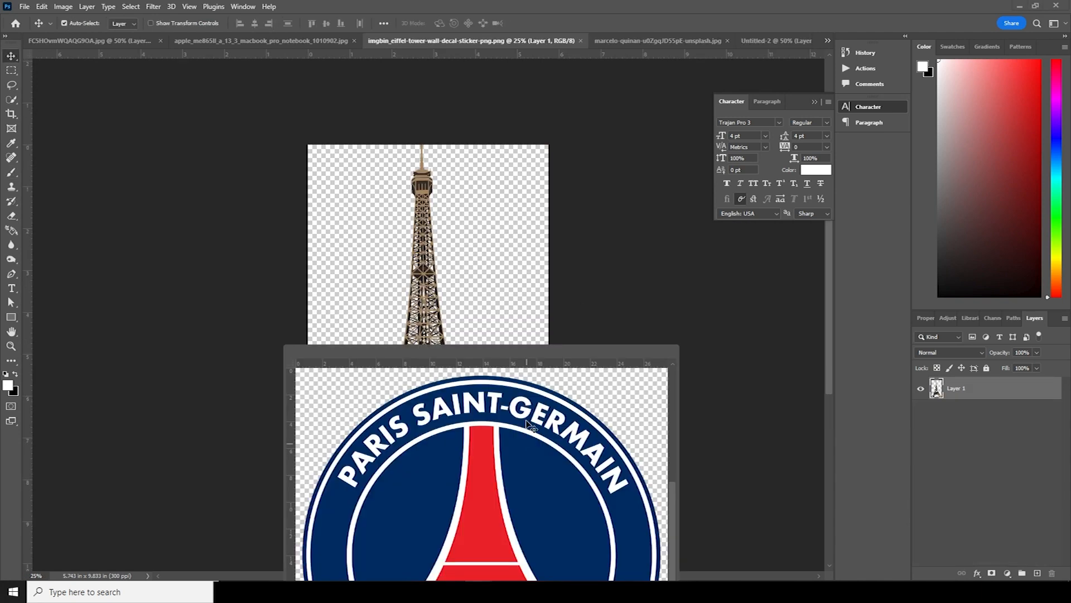
Step: Bring the Paris Saint-Germain crest into the poster and scale it down into a small badge in the upper-left corner
{"action": "left_click_drag", "start_coordinate": [526, 421], "coordinate": [340, 173]}
{"action": "left_click", "coordinate": [523, 232]}
{"action": "left_click", "coordinate": [625, 350]}
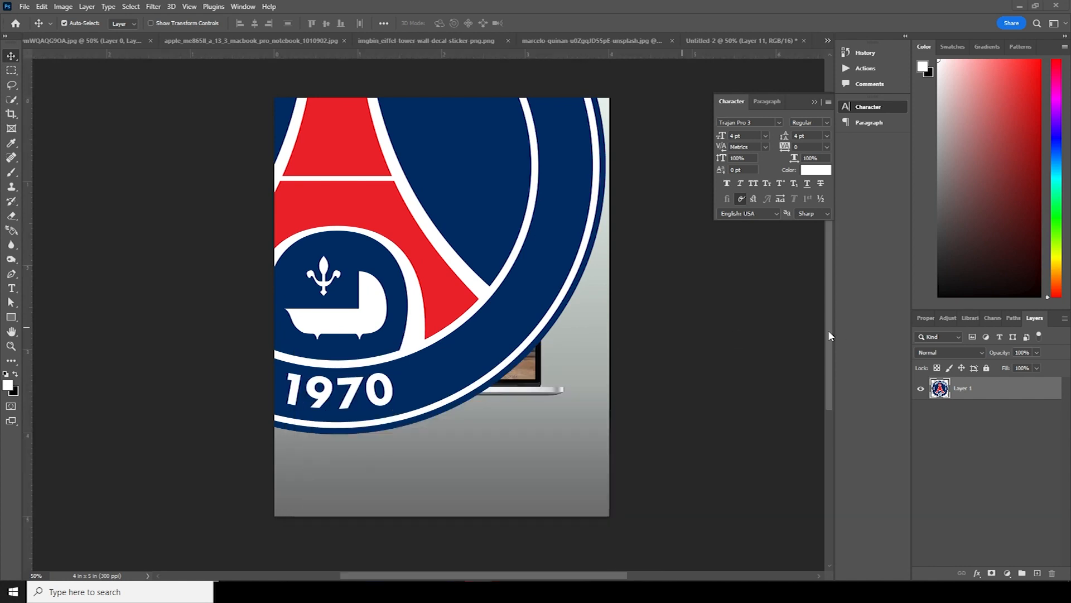
{"action": "key", "text": "ctrl+t"}
{"action": "left_click_drag", "start_coordinate": [605, 434], "coordinate": [320, 137]}
{"action": "key", "text": "Return"}
Step: Add an empty layer directly above the gradient fill and choose a soft round brush at 300 px
{"action": "left_click_drag", "start_coordinate": [1069, 463], "coordinate": [1066, 558]}
{"action": "left_click", "coordinate": [941, 527]}
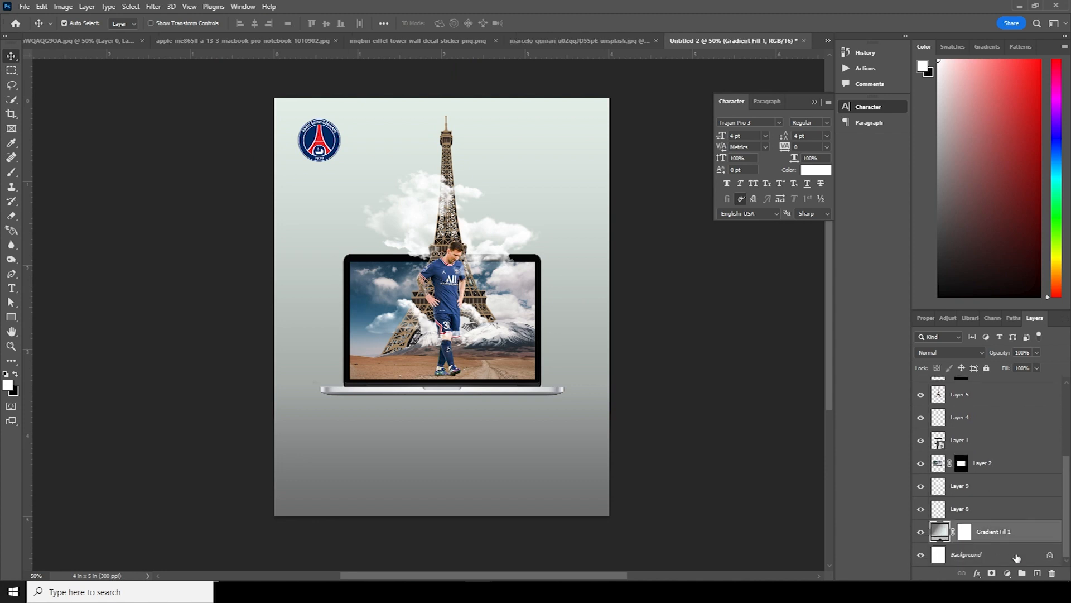
{"action": "left_click", "coordinate": [1035, 574]}
{"action": "key", "text": "b"}
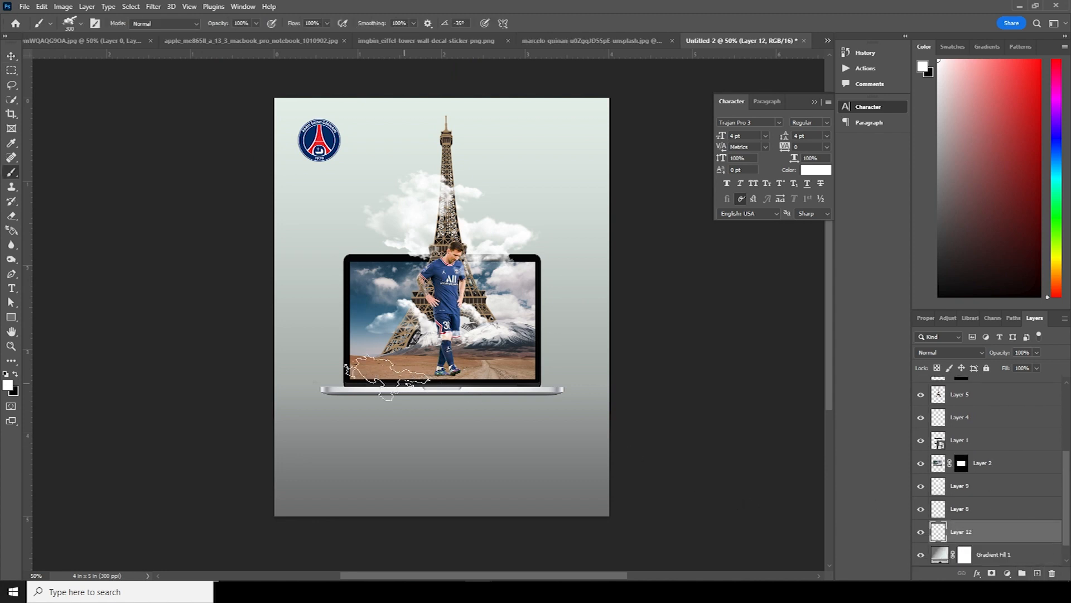
{"action": "left_click", "coordinate": [81, 24]}
{"action": "left_click_drag", "start_coordinate": [158, 290], "coordinate": [158, 152]}
{"action": "double_click", "coordinate": [102, 203]}
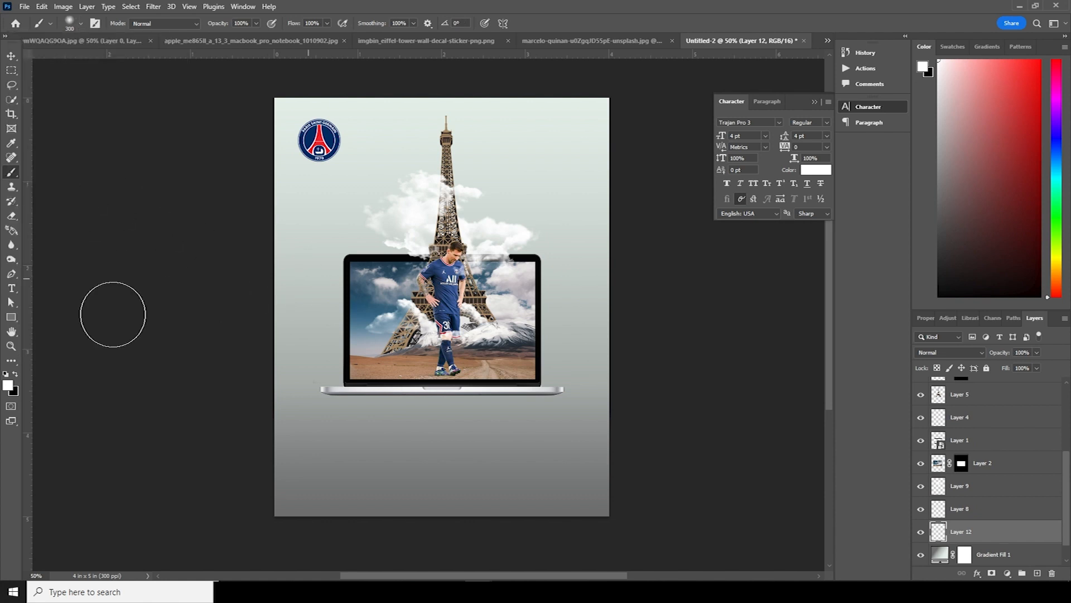
Step: Set the foreground color to dark gray #3e3e3e
{"action": "left_click", "coordinate": [15, 375]}
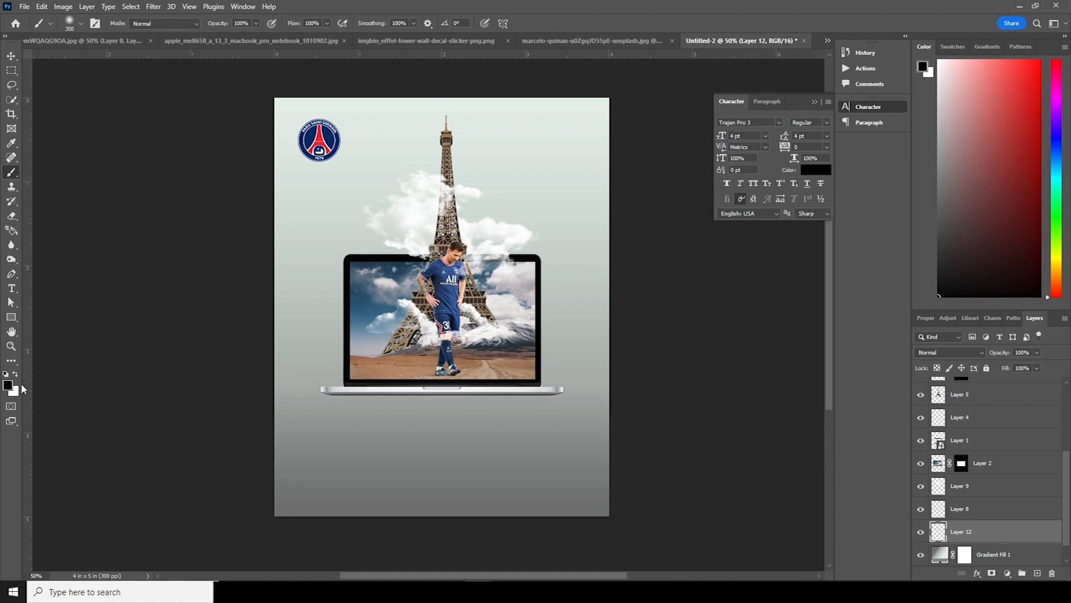
{"action": "left_click", "coordinate": [7, 385]}
{"action": "left_click_drag", "start_coordinate": [825, 313], "coordinate": [768, 332]}
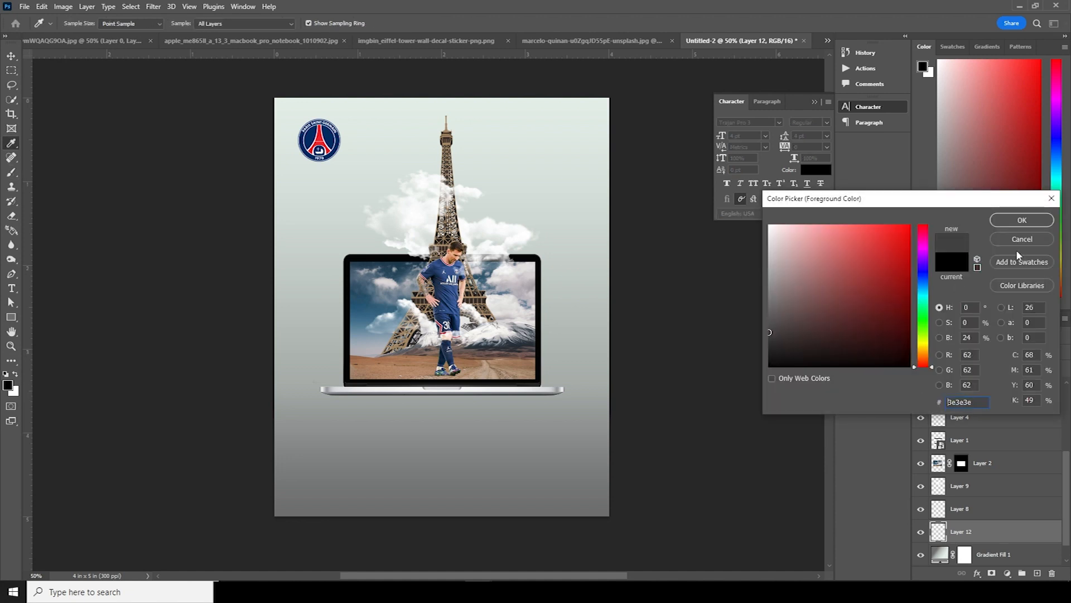
{"action": "left_click", "coordinate": [1021, 220]}
Step: Paint a soft 600 px stroke along the laptop's base and flatten it to about 10.70% height as a ground shadow
{"action": "key", "text": "bracketright"}
{"action": "mouse_move", "coordinate": [346, 397]}
{"action": "left_mouse_down"}
{"action": "mouse_move", "coordinate": [458, 402]}
{"action": "mouse_move", "coordinate": [534, 389]}
{"action": "left_mouse_up"}
{"action": "key", "text": "ctrl+t"}
{"action": "left_click_drag", "start_coordinate": [442, 245], "coordinate": [437, 410]}
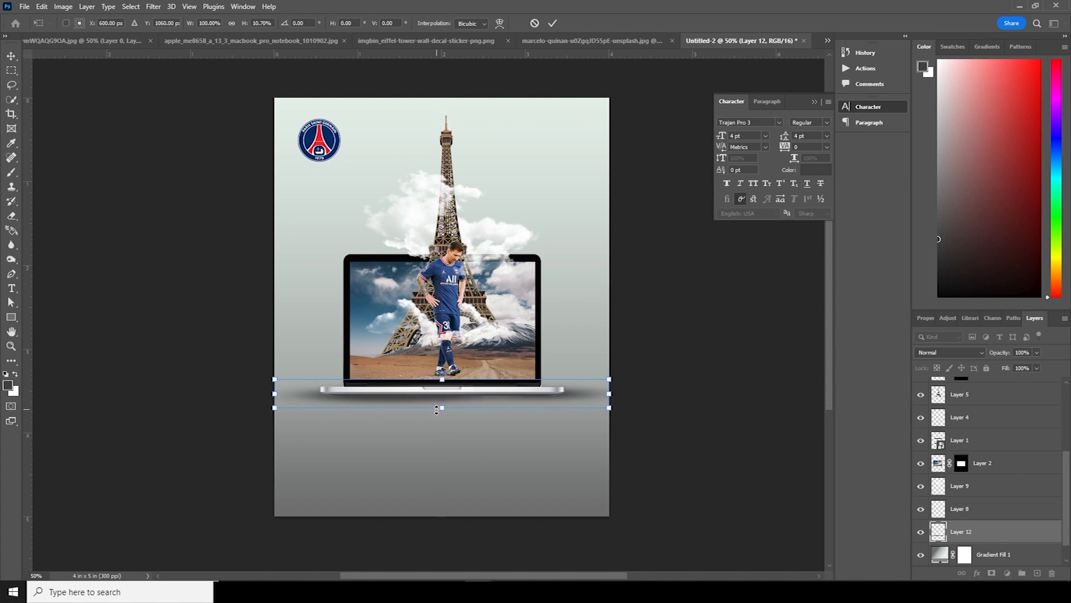
{"action": "key", "text": "Return"}
Step: On a new topmost layer, paint soft dark gray over the area below the laptop screen and reduce the layer's opacity to 25%
{"action": "key", "text": "b"}
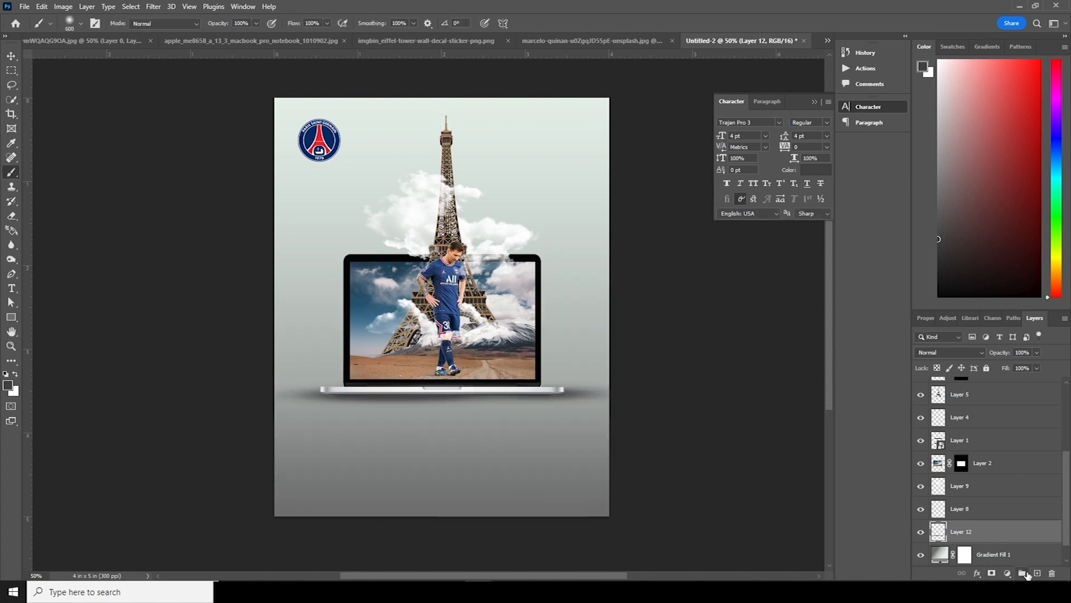
{"action": "scroll", "coordinate": [982, 474], "scroll_direction": "up", "scroll_amount": 4}
{"action": "left_click", "coordinate": [971, 388]}
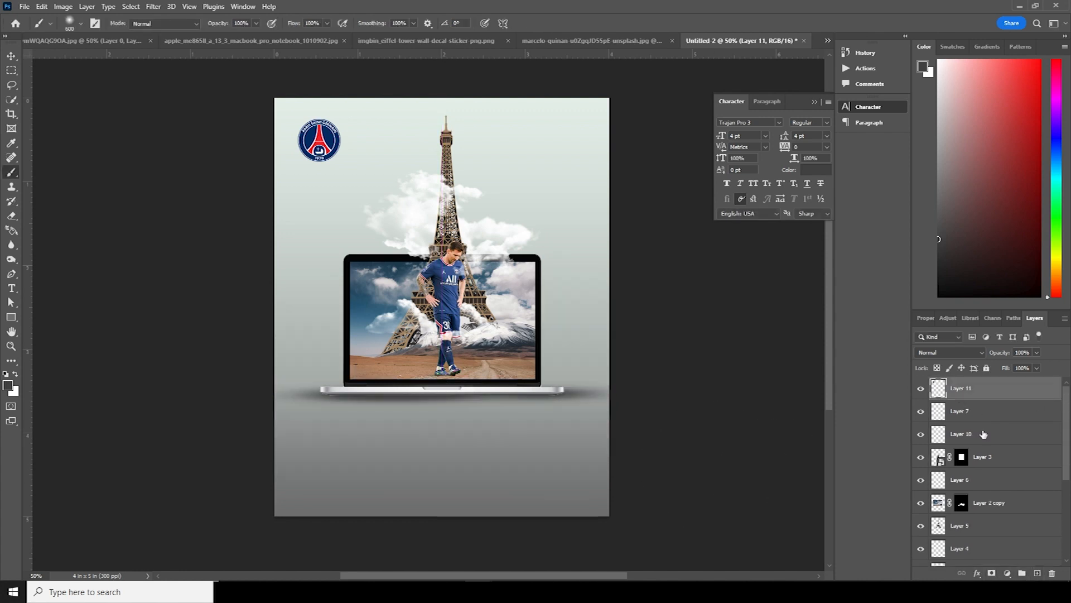
{"action": "left_click", "coordinate": [1038, 573]}
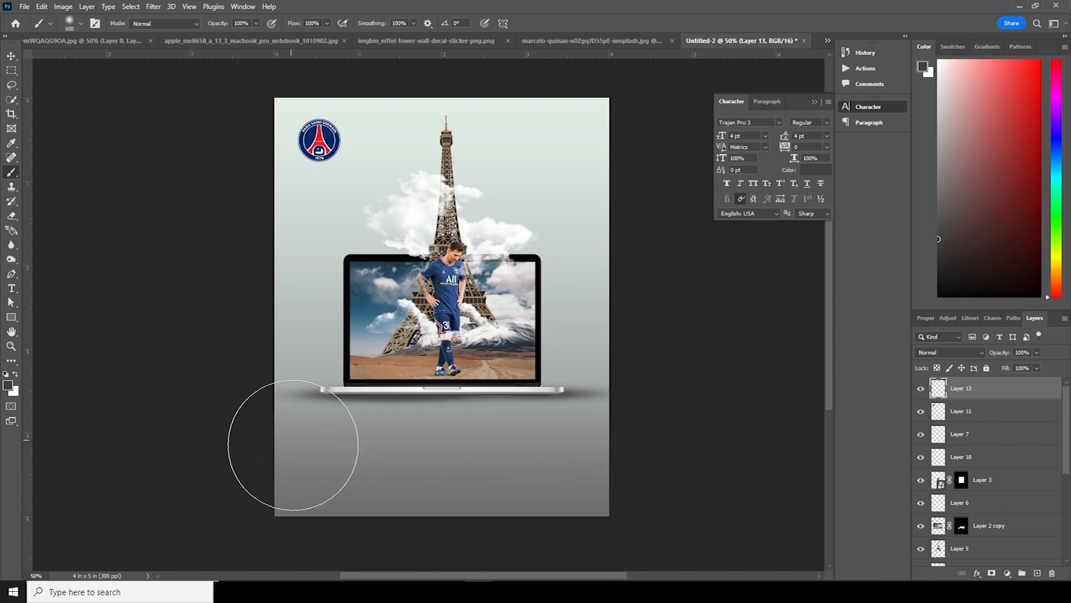
{"action": "mouse_move", "coordinate": [276, 442]}
{"action": "left_mouse_down"}
{"action": "mouse_move", "coordinate": [578, 467]}
{"action": "mouse_move", "coordinate": [646, 447]}
{"action": "mouse_move", "coordinate": [493, 491]}
{"action": "mouse_move", "coordinate": [248, 448]}
{"action": "mouse_move", "coordinate": [383, 530]}
{"action": "left_mouse_up"}
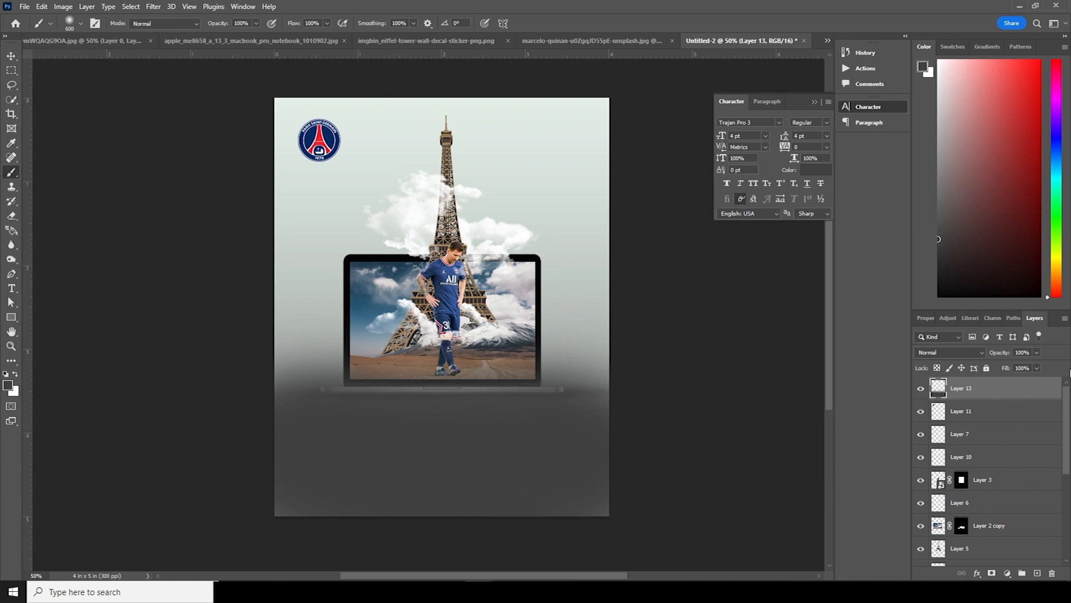
{"action": "left_click", "coordinate": [1004, 365]}
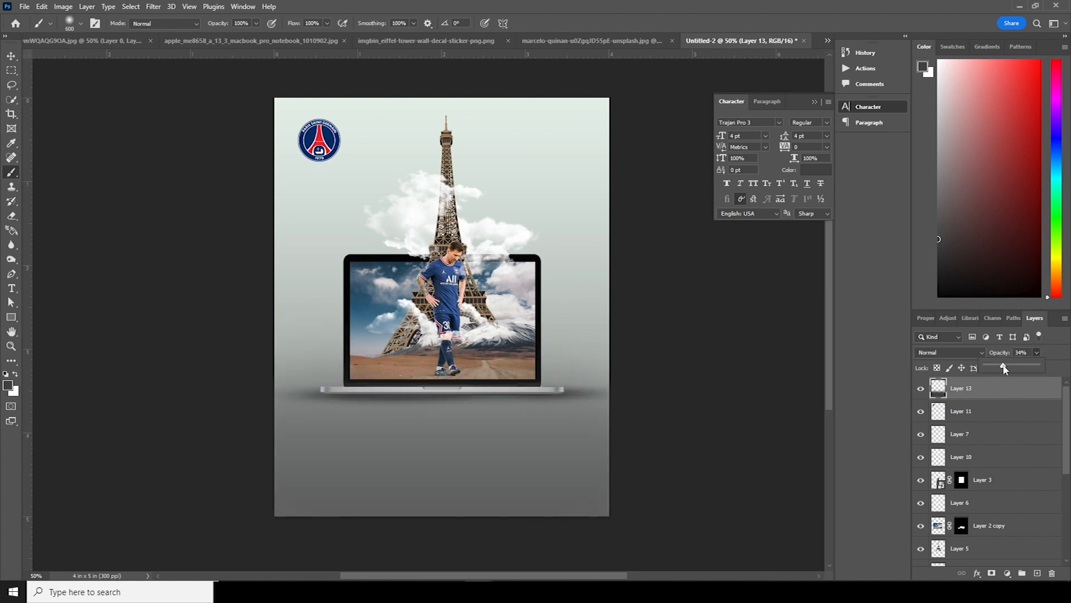
{"action": "left_click_drag", "start_coordinate": [996, 369], "coordinate": [999, 368]}
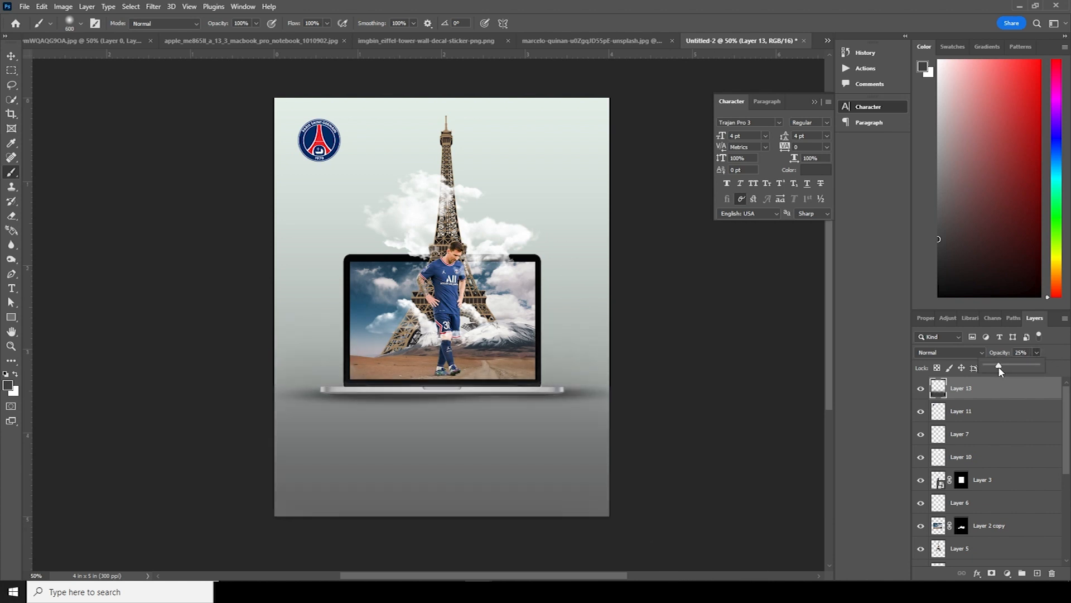
Step: Add another layer on top, fill it with mid-gray, and set its blending mode to Soft Light
{"action": "left_click", "coordinate": [953, 415]}
{"action": "left_click", "coordinate": [968, 390]}
{"action": "left_click", "coordinate": [1038, 573]}
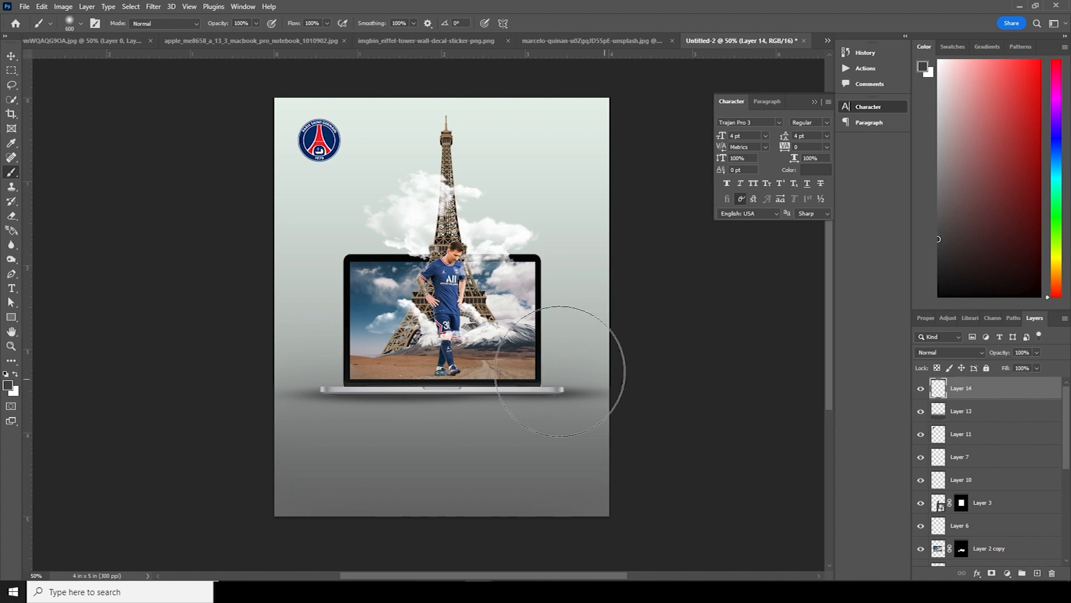
{"action": "left_click", "coordinate": [42, 6]}
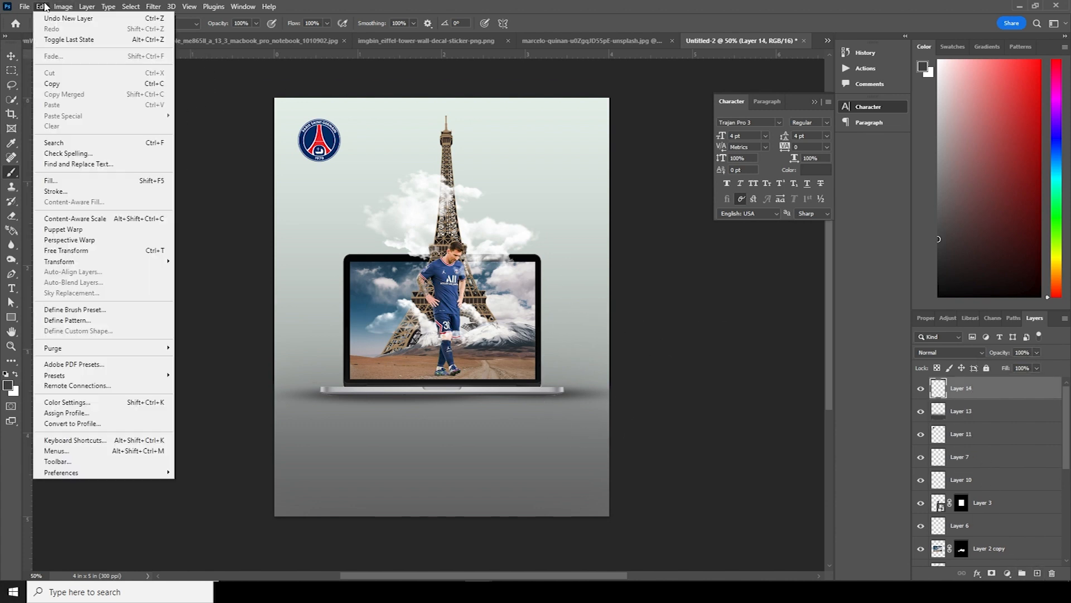
{"action": "left_click", "coordinate": [51, 180]}
{"action": "left_click", "coordinate": [604, 150]}
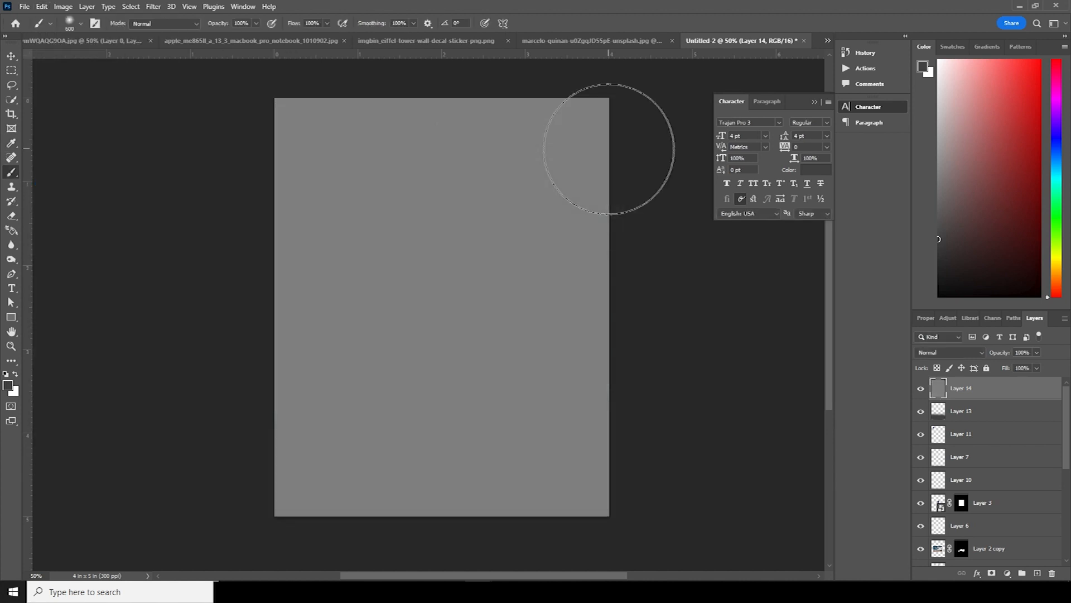
{"action": "left_click", "coordinate": [952, 352]}
{"action": "left_click", "coordinate": [940, 446]}
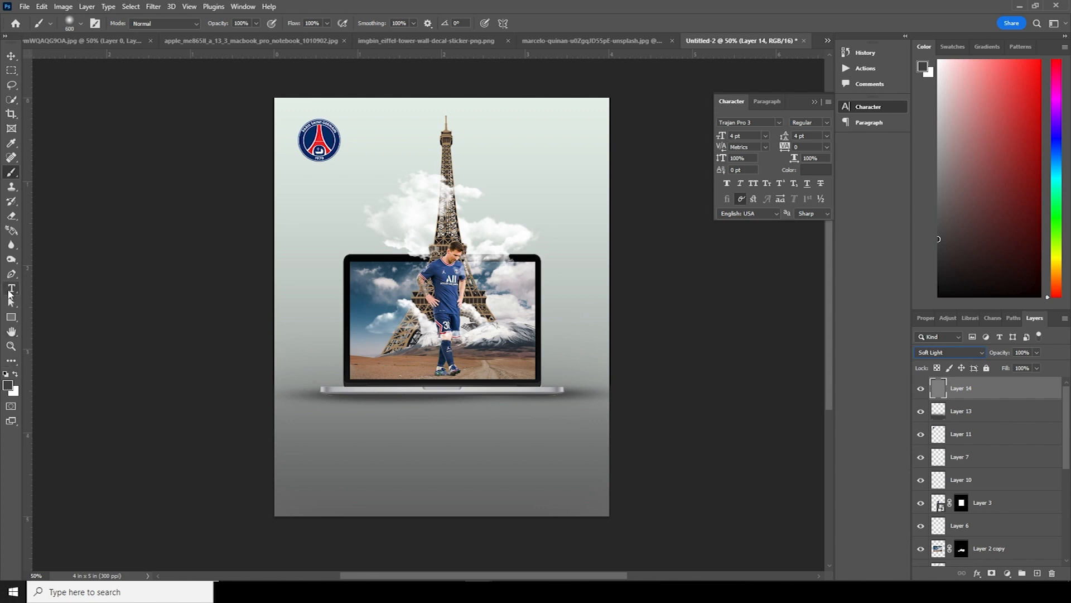
Step: Darken the floor area below the laptop on the gray layer using the Burn tool at 500 px
{"action": "left_click_drag", "start_coordinate": [12, 260], "coordinate": [66, 275]}
{"action": "left_click", "coordinate": [56, 270]}
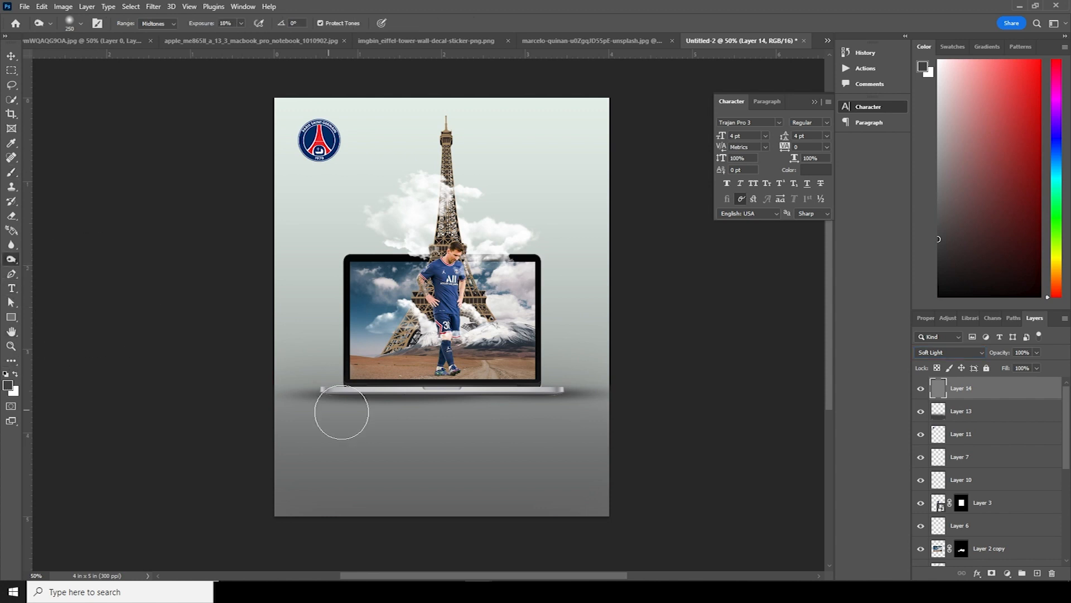
{"action": "key", "text": "bracketright"}
{"action": "key", "text": "bracketright"}
{"action": "key", "text": "bracketright"}
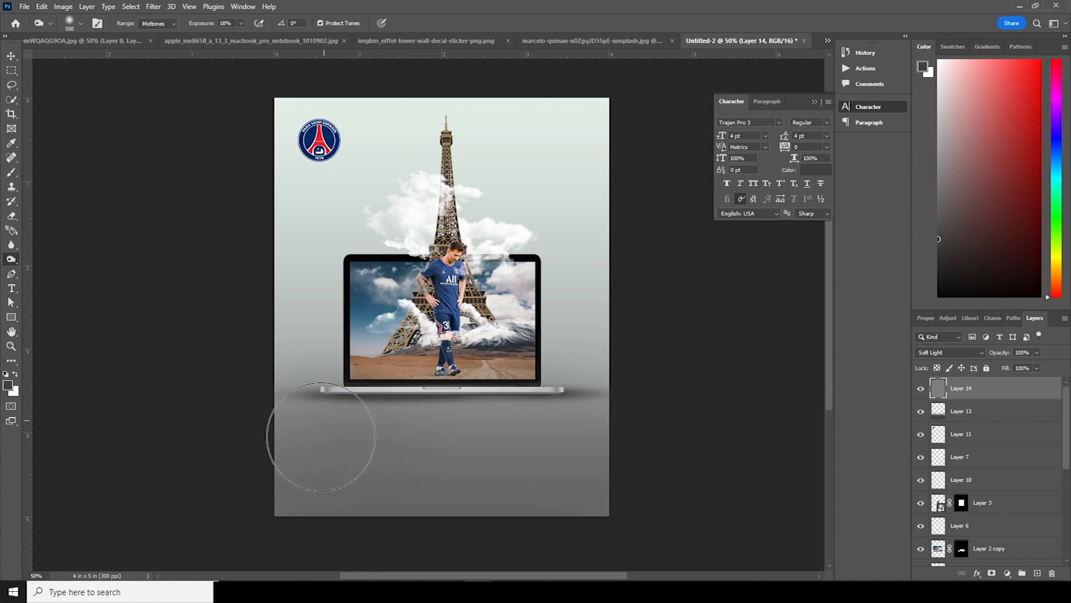
{"action": "mouse_move", "coordinate": [584, 430]}
{"action": "left_mouse_down"}
{"action": "mouse_move", "coordinate": [339, 421]}
{"action": "mouse_move", "coordinate": [421, 429]}
{"action": "mouse_move", "coordinate": [306, 441]}
{"action": "left_mouse_up"}
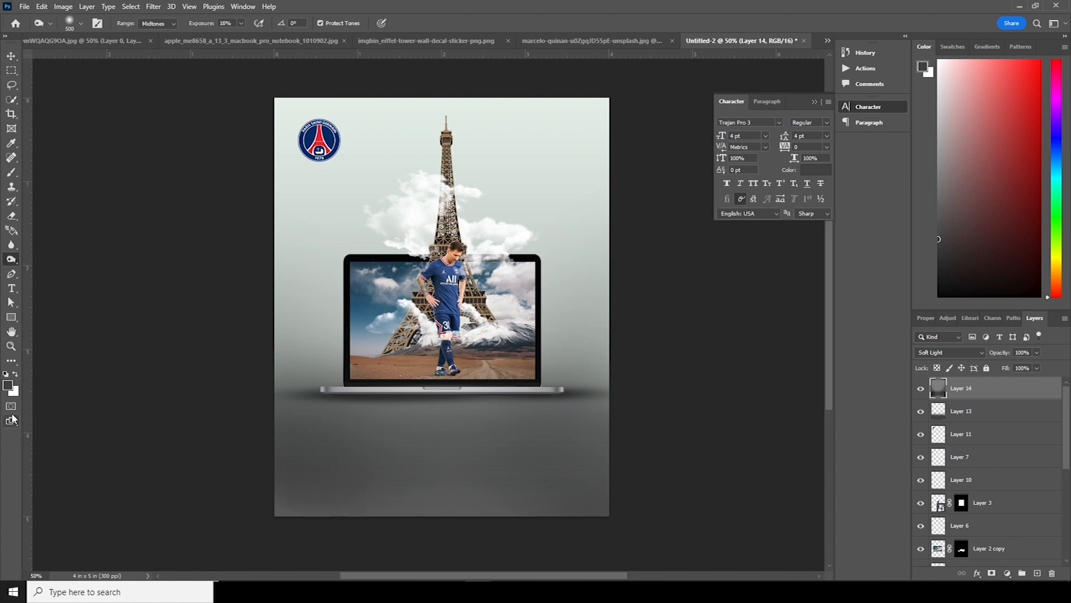
Step: Lower the opacity of the dark gray painted layer, Layer 13, to 7%
{"action": "left_click", "coordinate": [11, 57]}
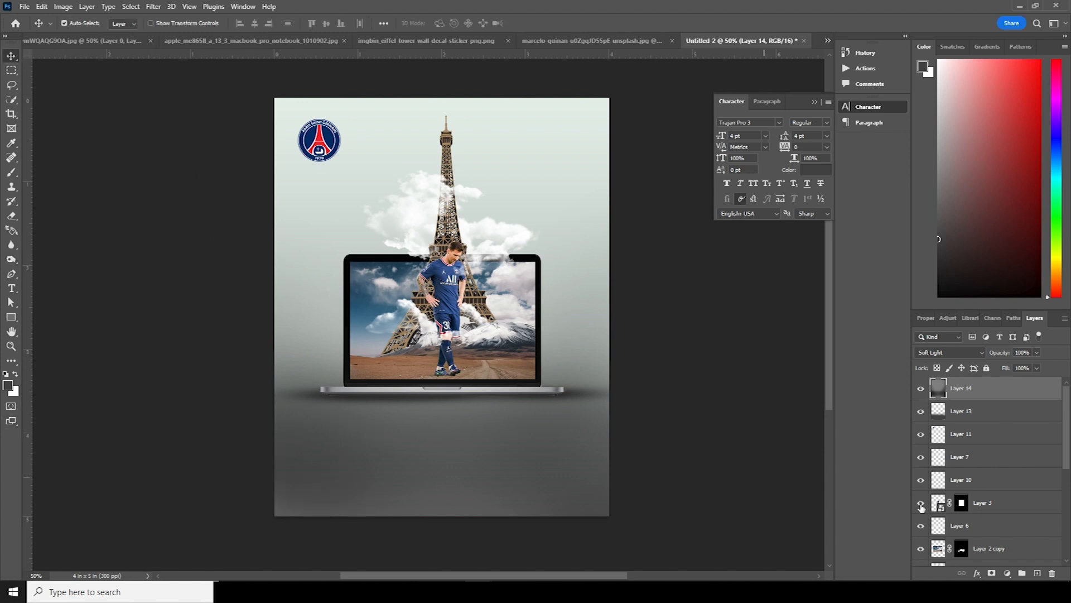
{"action": "left_click", "coordinate": [942, 415]}
{"action": "left_click", "coordinate": [1036, 353]}
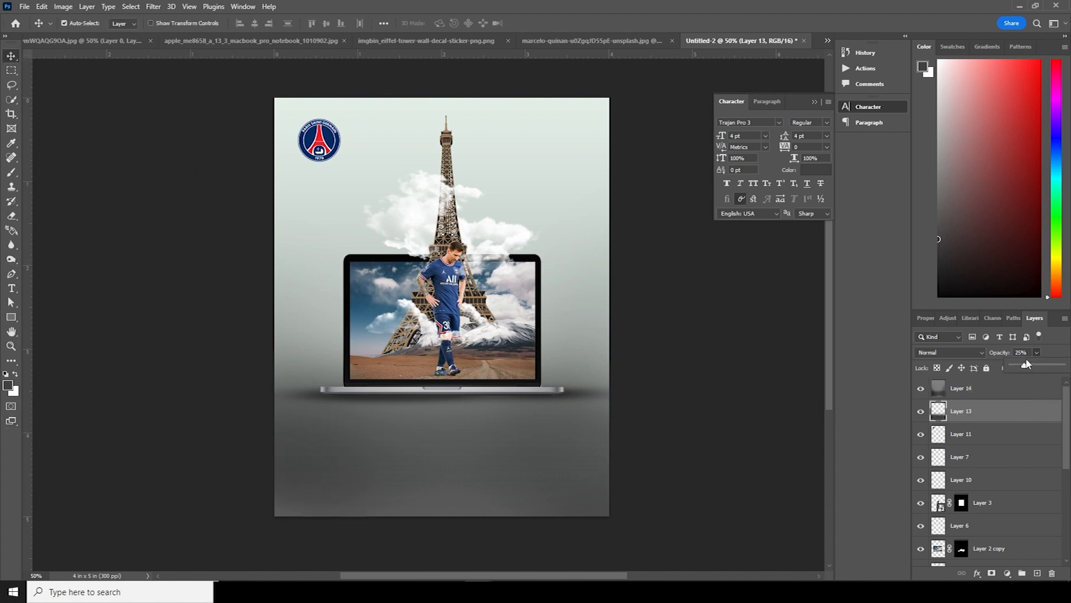
{"action": "left_click_drag", "start_coordinate": [1022, 369], "coordinate": [1016, 367]}
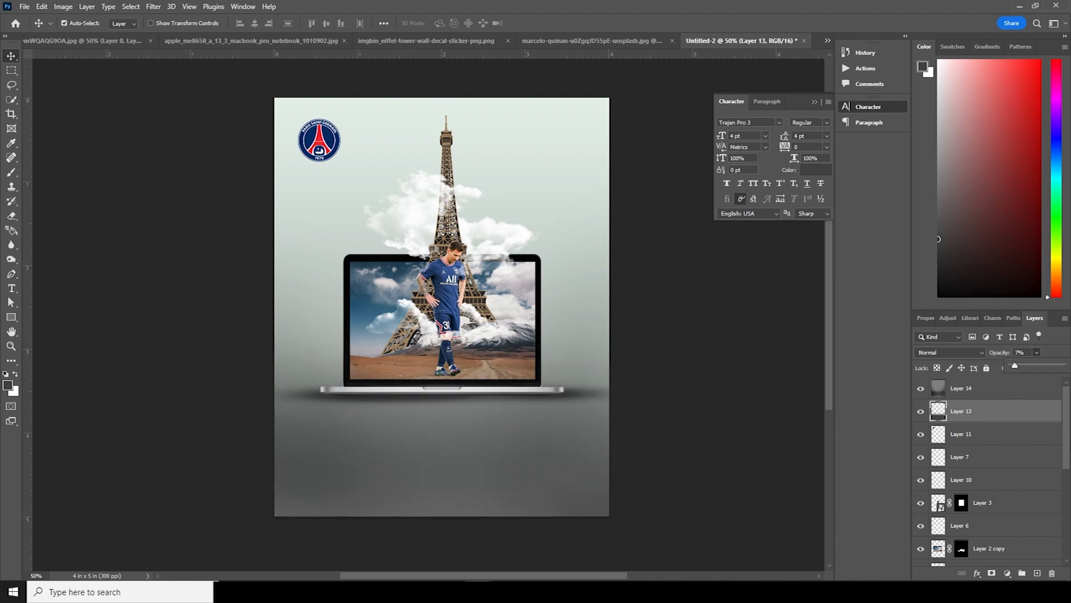
Step: Select the layers of the laptop, tower, player, clouds and shadow, and move the composition slightly lower on the poster
{"action": "scroll", "coordinate": [1068, 562], "scroll_direction": "down", "scroll_amount": 5}
{"action": "left_click", "coordinate": [949, 517]}
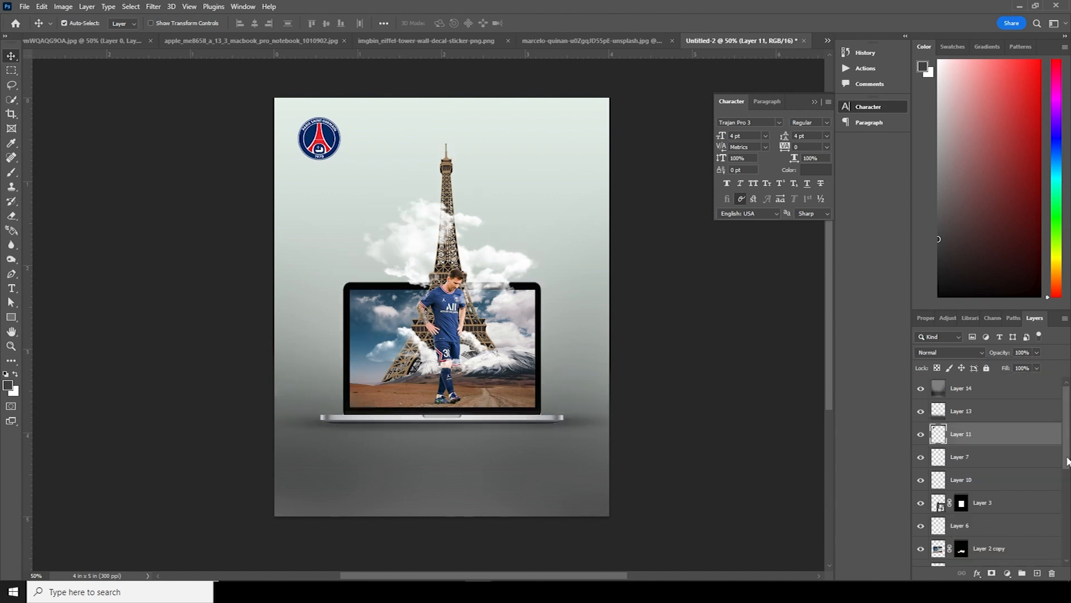
Step: Lighten the dark stop of the Gradient Fill 1 background gradient to a6a7a7
{"action": "left_click_drag", "start_coordinate": [1067, 461], "coordinate": [1070, 567]}
{"action": "double_click", "coordinate": [942, 534]}
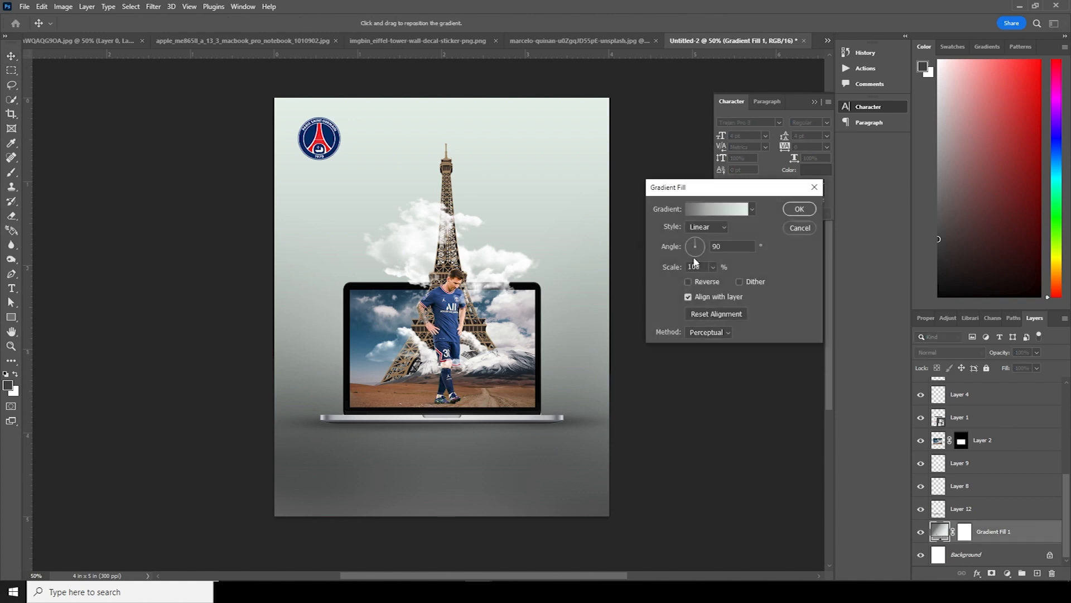
{"action": "left_click", "coordinate": [717, 210]}
{"action": "left_click", "coordinate": [664, 299]}
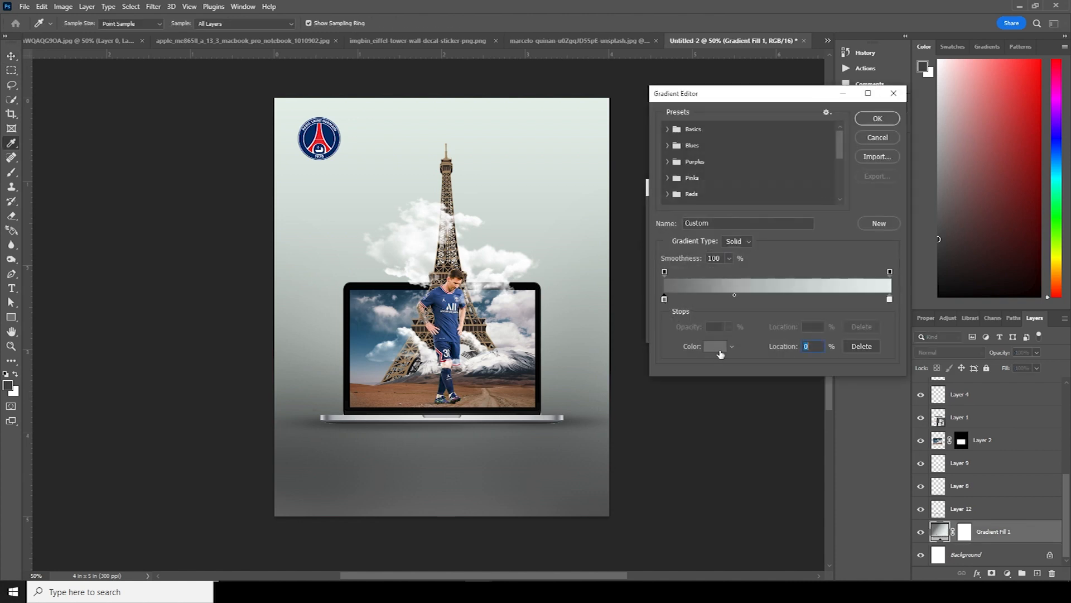
{"action": "left_click", "coordinate": [715, 346]}
{"action": "left_click", "coordinate": [771, 287]}
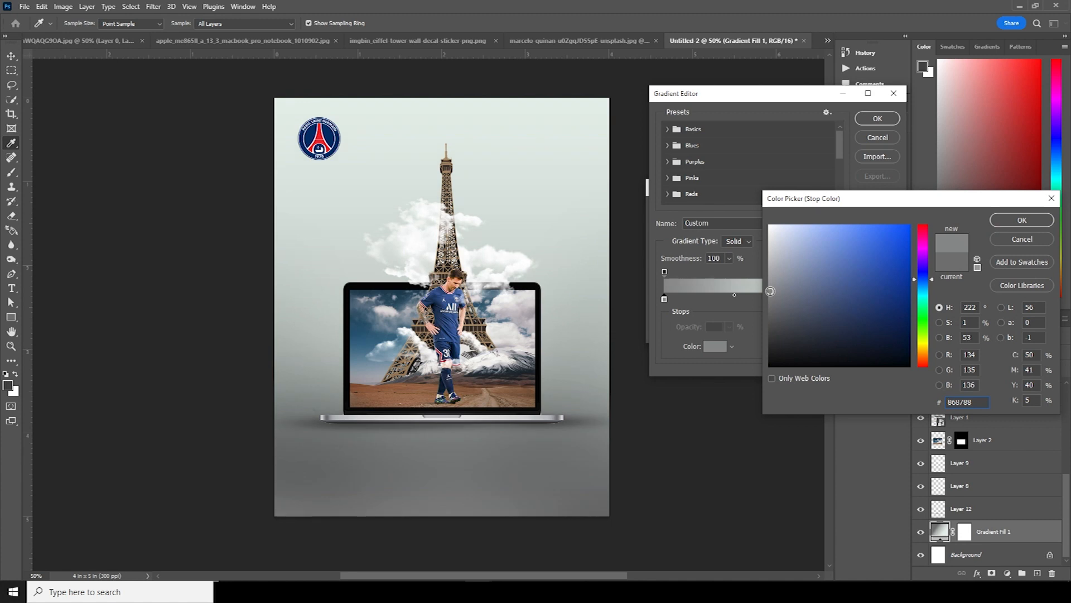
{"action": "left_click_drag", "start_coordinate": [771, 286], "coordinate": [770, 274]}
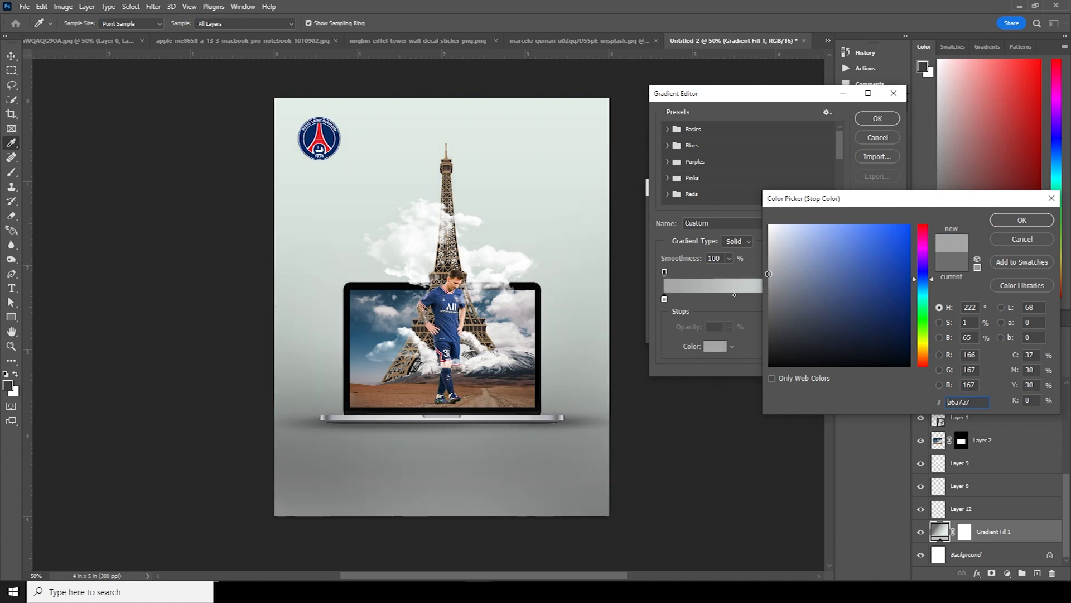
{"action": "left_click", "coordinate": [1020, 222]}
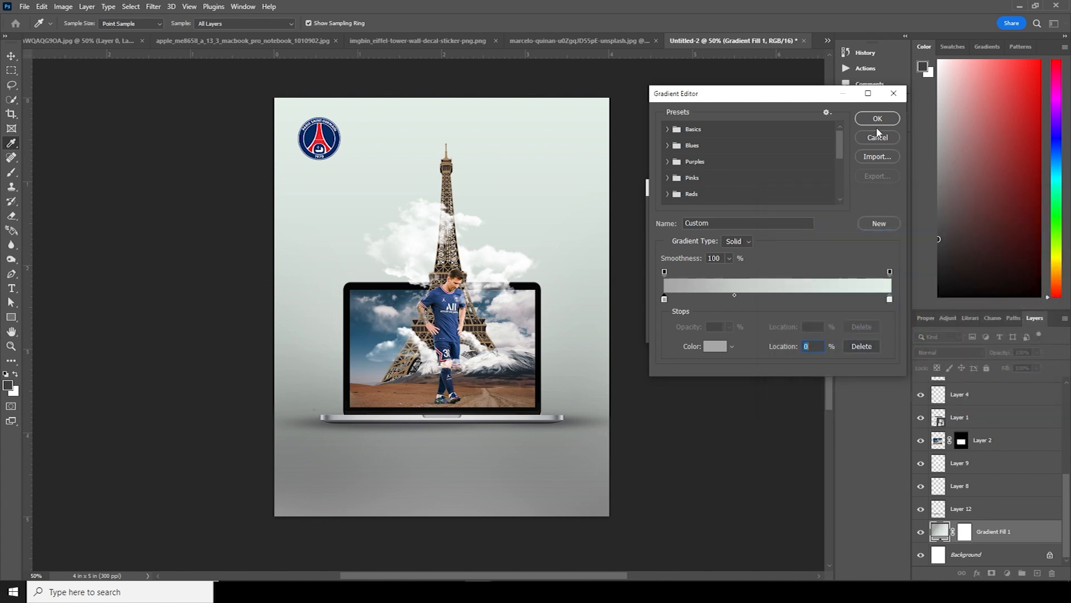
{"action": "left_click", "coordinate": [878, 118]}
{"action": "left_click", "coordinate": [800, 209]}
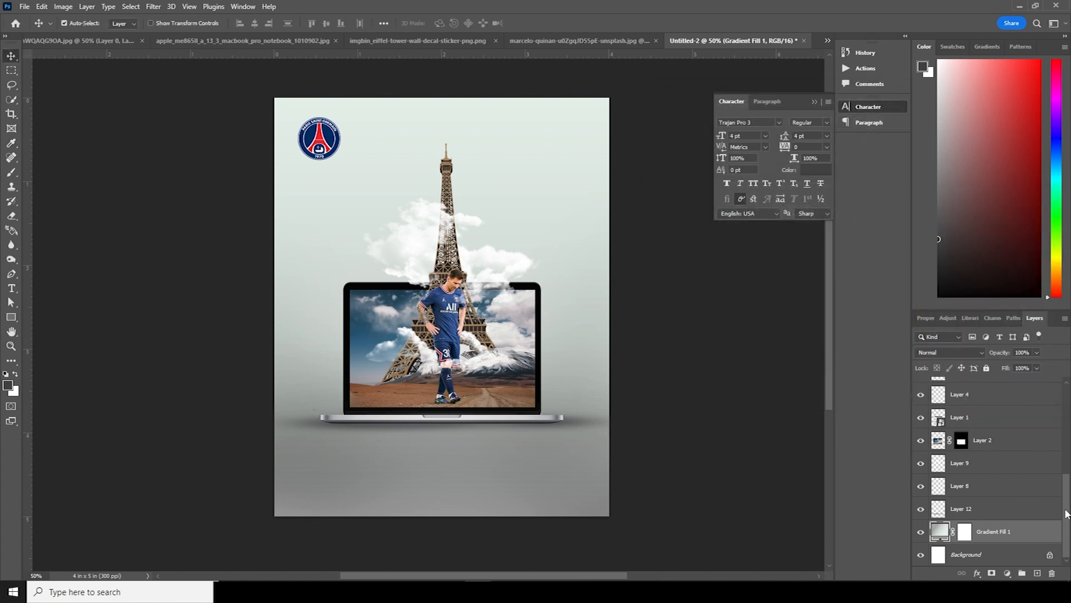
Step: Add a Color Lookup adjustment above the Soft Light gray layer and load the windymoodlut 2020.cube LUT
{"action": "left_click_drag", "start_coordinate": [1067, 517], "coordinate": [1066, 426]}
{"action": "left_click", "coordinate": [955, 393]}
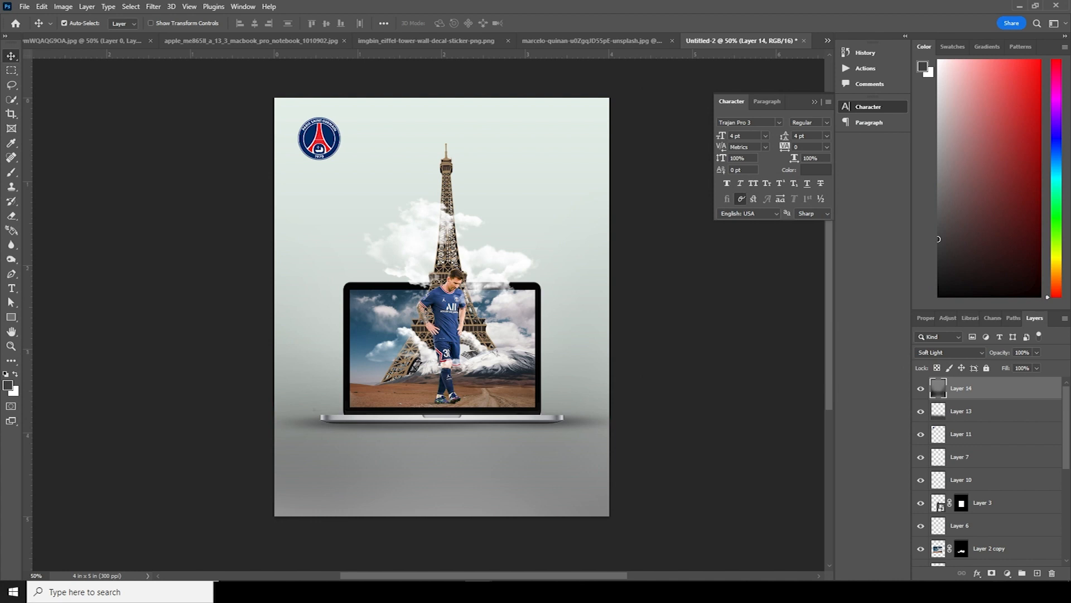
{"action": "left_click", "coordinate": [1008, 573]}
{"action": "left_click", "coordinate": [1013, 522]}
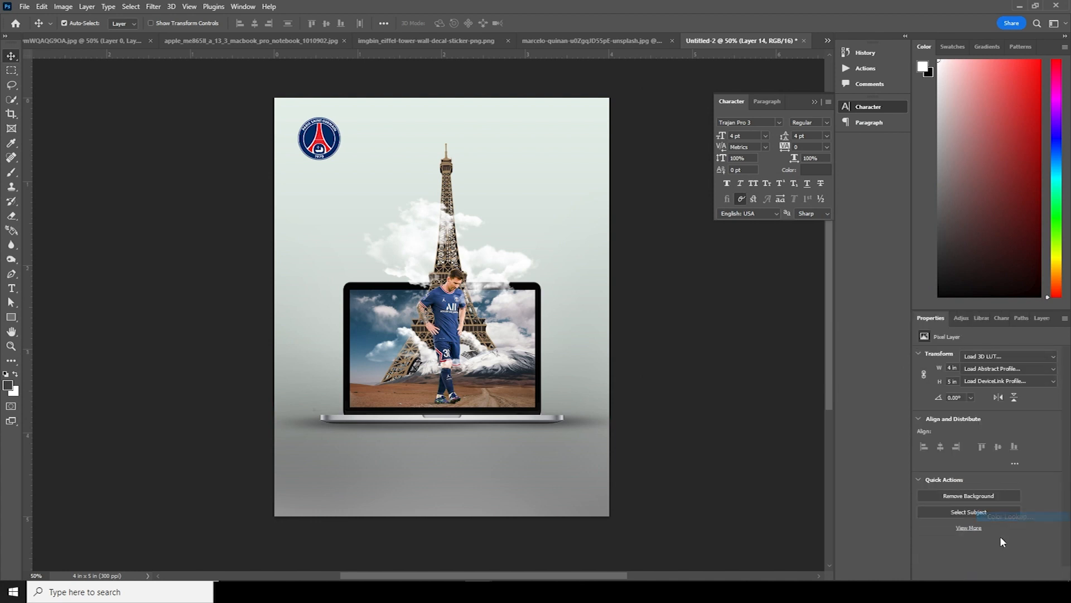
{"action": "left_click", "coordinate": [976, 357]}
{"action": "left_click", "coordinate": [965, 37]}
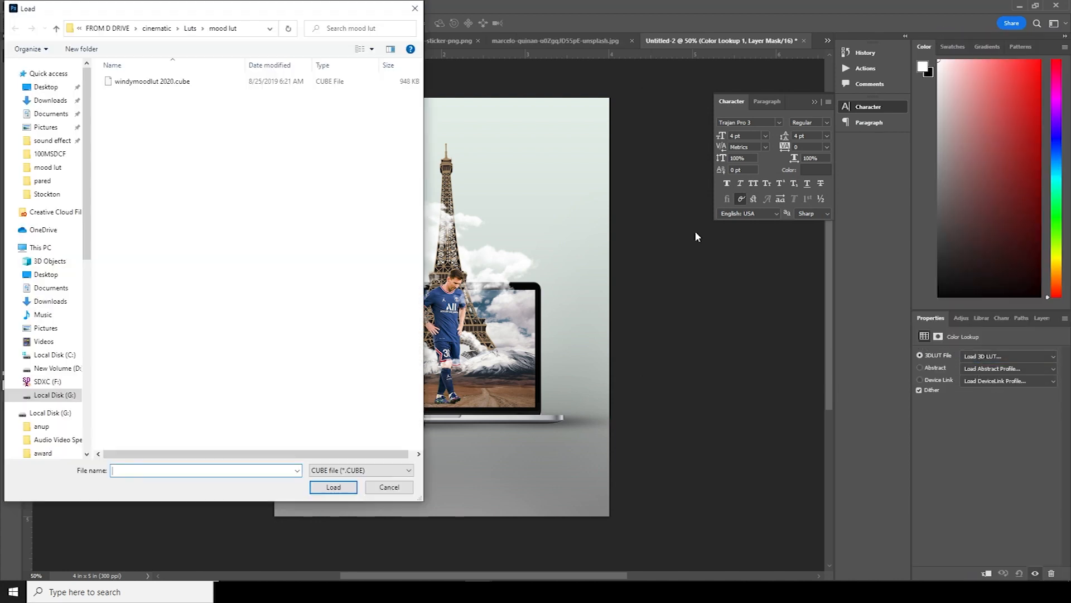
{"action": "left_click", "coordinate": [163, 83]}
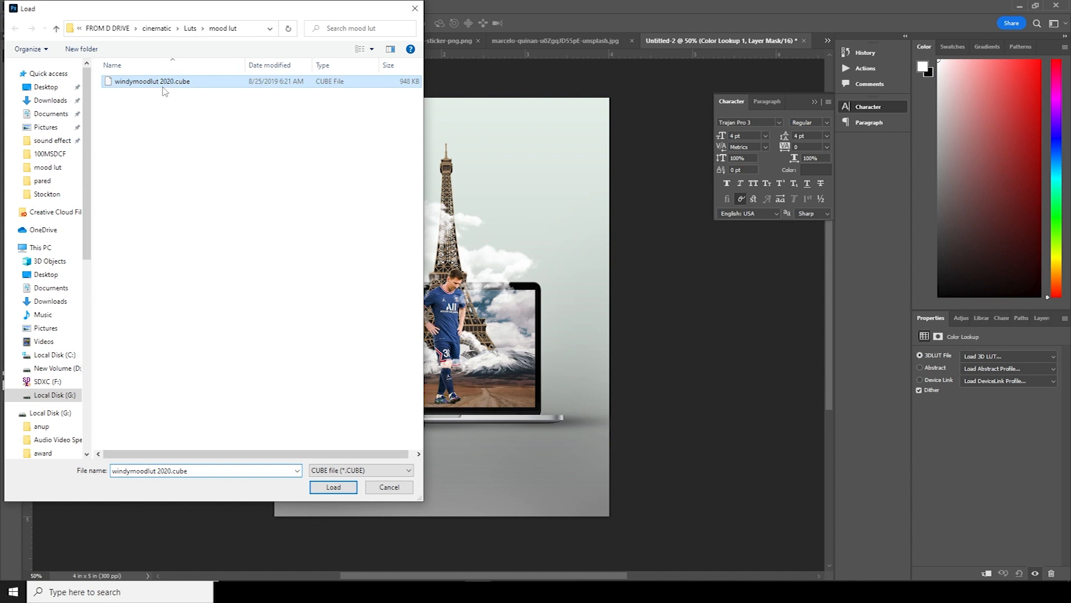
{"action": "left_click", "coordinate": [341, 484]}
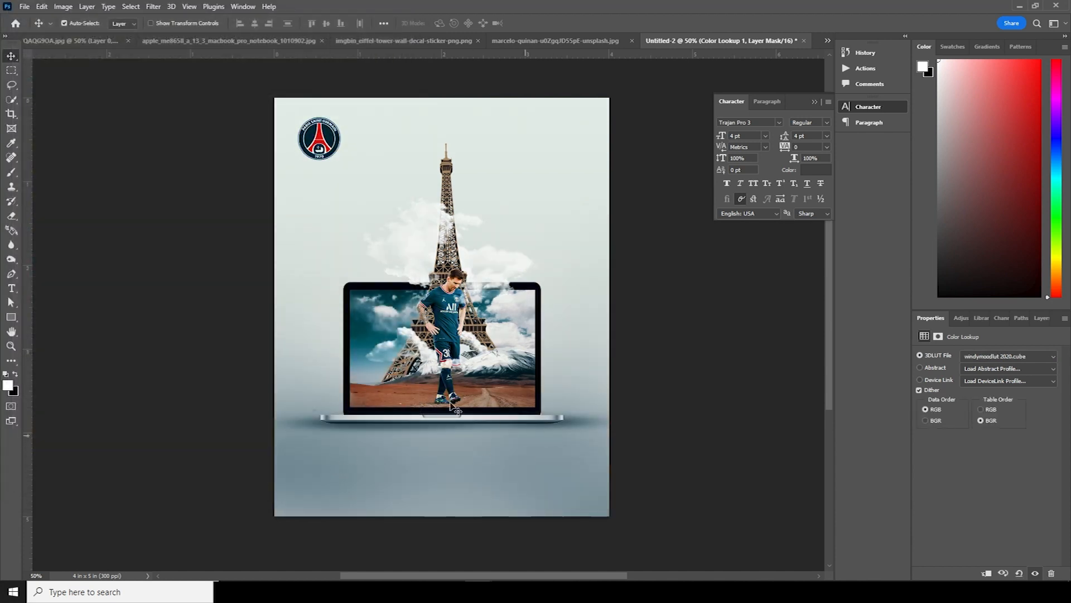
Step: Add a Curves adjustment above Layer 14, lifting the blacks, with points at input 166, output 183 and input 73, output 69
{"action": "left_click", "coordinate": [1004, 318]}
{"action": "left_click", "coordinate": [1041, 317]}
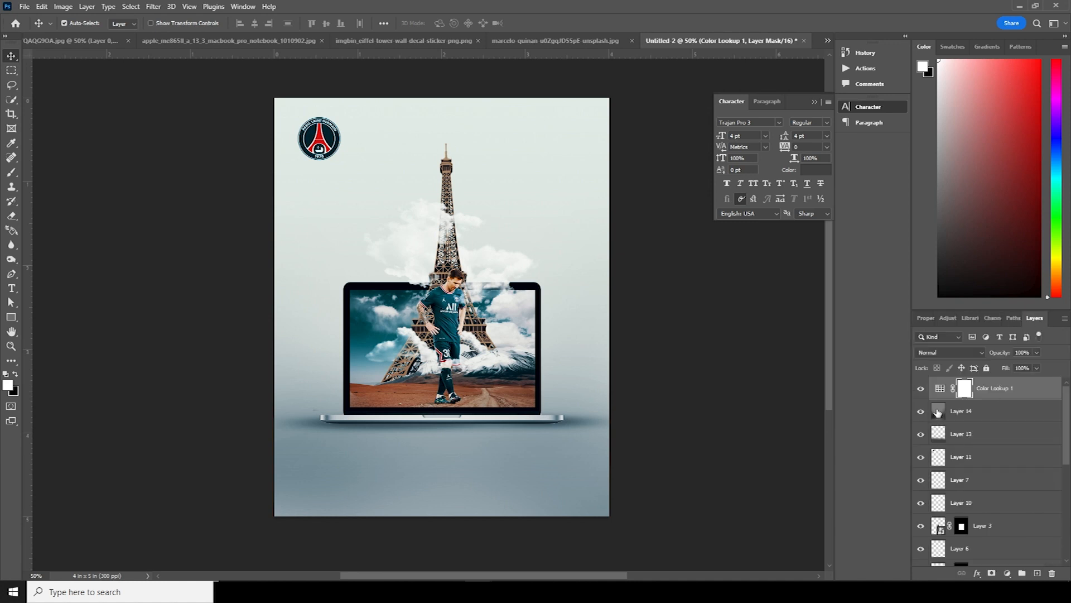
{"action": "left_click", "coordinate": [938, 413]}
{"action": "left_click", "coordinate": [1008, 573]}
{"action": "left_click", "coordinate": [1004, 406]}
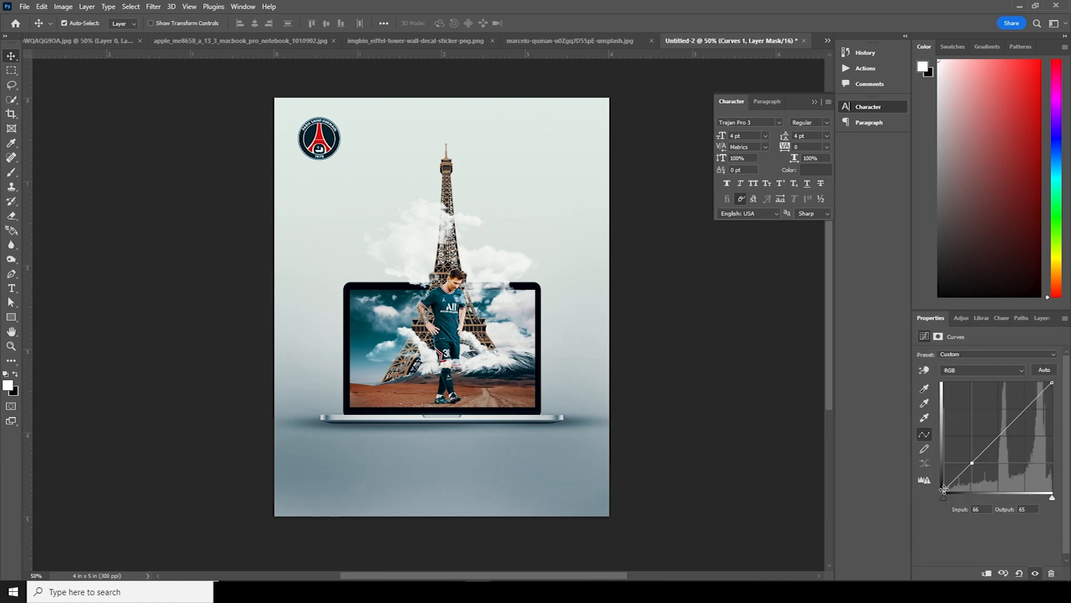
{"action": "left_click", "coordinate": [944, 491]}
{"action": "left_click_drag", "start_coordinate": [944, 487], "coordinate": [943, 476]}
{"action": "left_click_drag", "start_coordinate": [1016, 421], "coordinate": [1015, 413]}
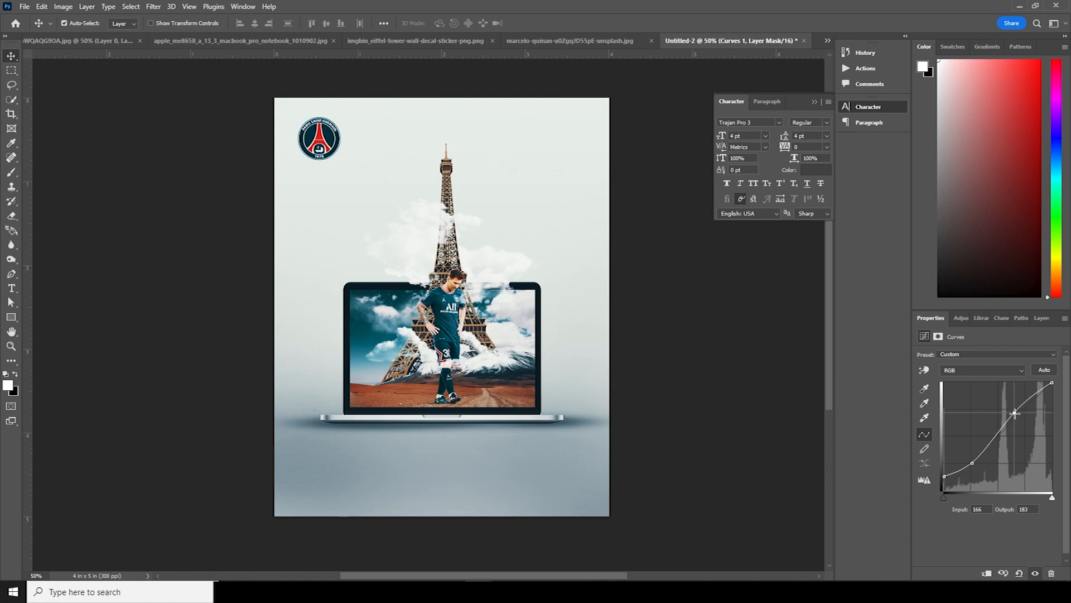
{"action": "left_click_drag", "start_coordinate": [973, 463], "coordinate": [977, 462]}
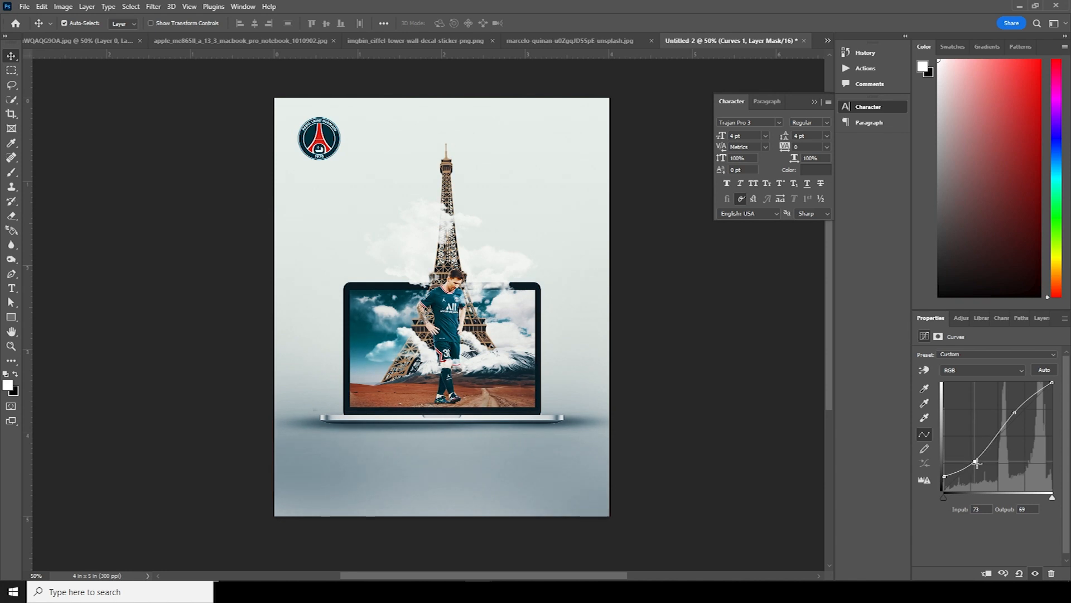
Step: Move Layer 11 directly above the Curves adjustment, just below the Color Lookup layer
{"action": "left_click", "coordinate": [1036, 318]}
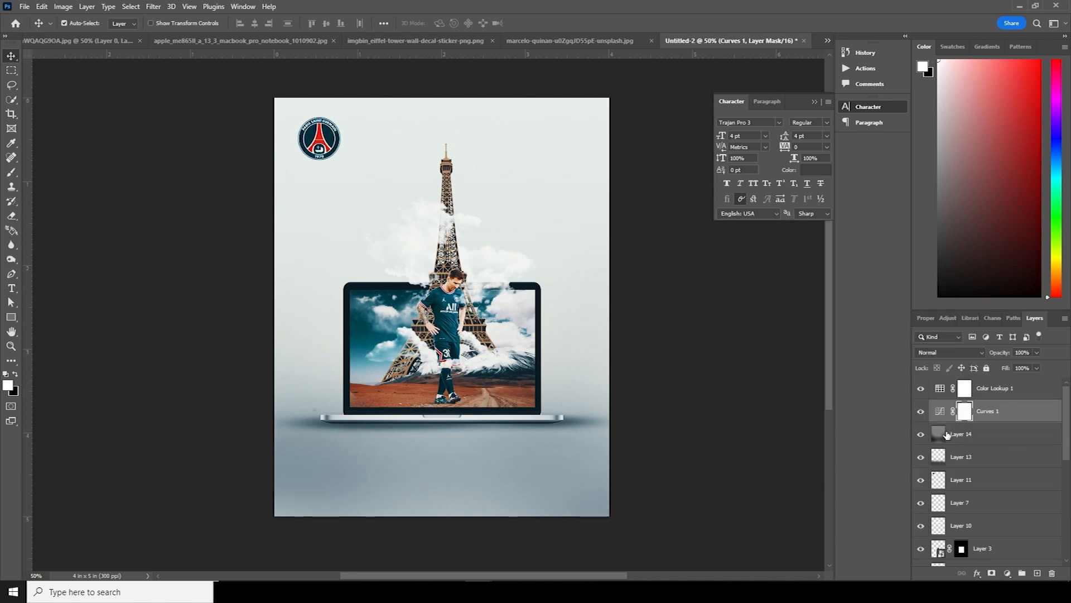
{"action": "left_click", "coordinate": [948, 549]}
{"action": "left_click_drag", "start_coordinate": [939, 483], "coordinate": [944, 423]}
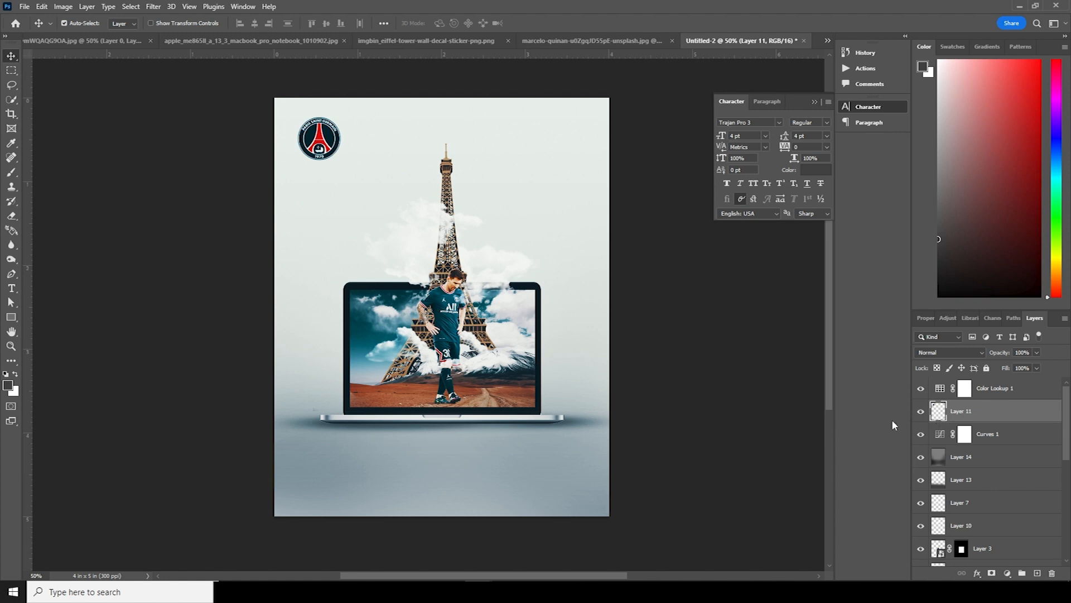
Step: Add a Lorem ipsum paragraph text block below the laptop and move its layer above the Color Lookup layer
{"action": "left_click", "coordinate": [11, 289]}
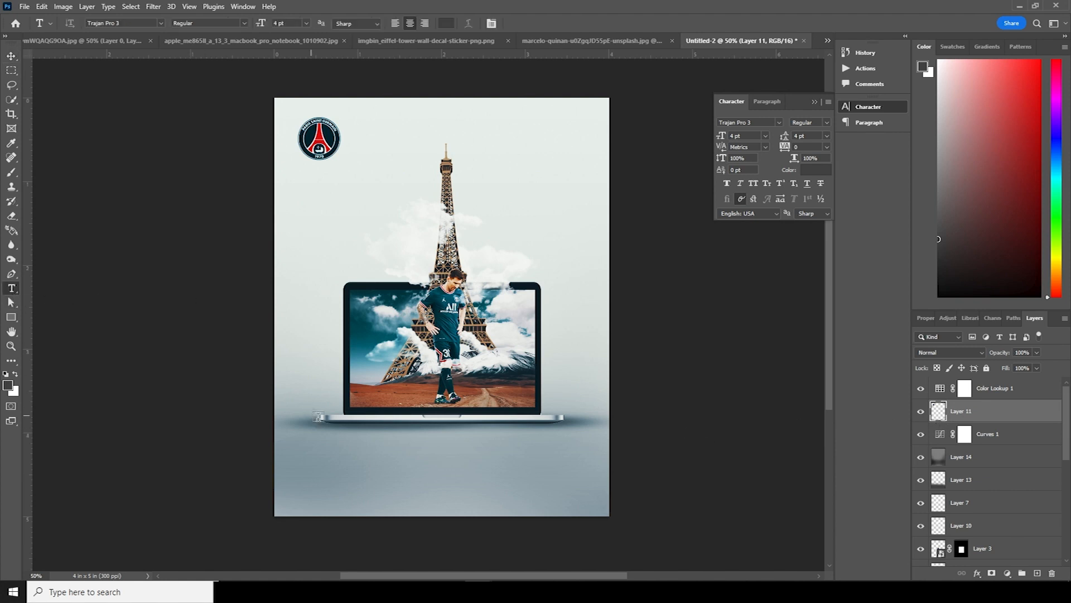
{"action": "left_click_drag", "start_coordinate": [297, 476], "coordinate": [575, 500]}
{"action": "left_click", "coordinate": [11, 56]}
{"action": "left_click_drag", "start_coordinate": [466, 483], "coordinate": [468, 478]}
{"action": "left_click_drag", "start_coordinate": [942, 411], "coordinate": [940, 383]}
Step: Copy the Lorem ipsum text and paste it again to lengthen the paragraph
{"action": "left_click_drag", "start_coordinate": [450, 477], "coordinate": [437, 498]}
{"action": "double_click", "coordinate": [450, 475]}
{"action": "key", "text": "ctrl+c"}
{"action": "left_click", "coordinate": [486, 483]}
{"action": "key", "text": "ctrl+v"}
Step: Add the title MESSI, enlarge it to 14.1 pt and centre it between the laptop and the paragraph
{"action": "left_click", "coordinate": [142, 285]}
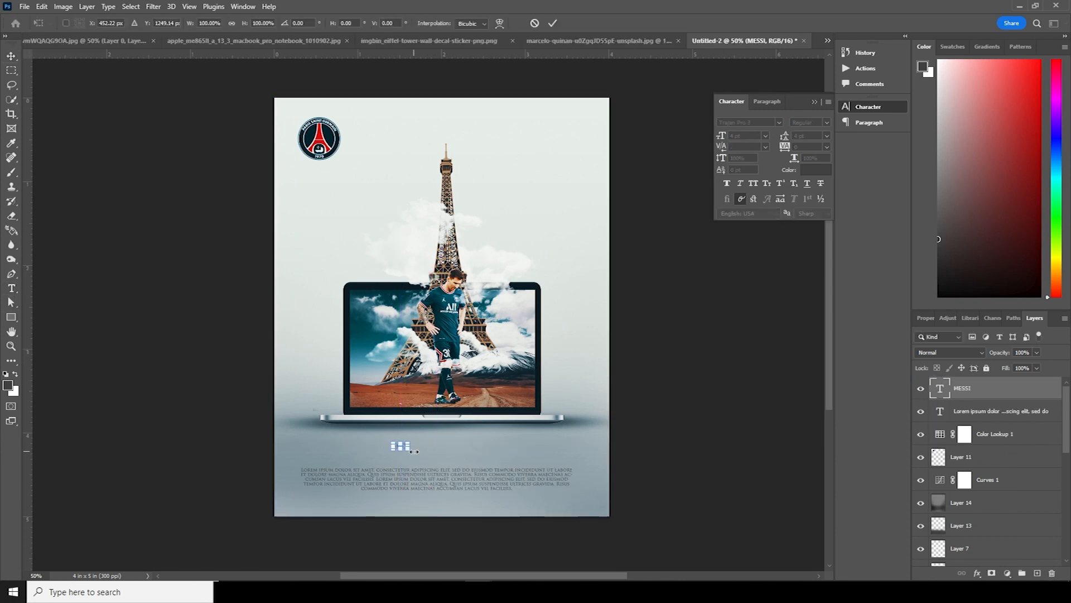
{"action": "left_click_drag", "start_coordinate": [400, 443], "coordinate": [460, 457]}
{"action": "key", "text": "Return"}
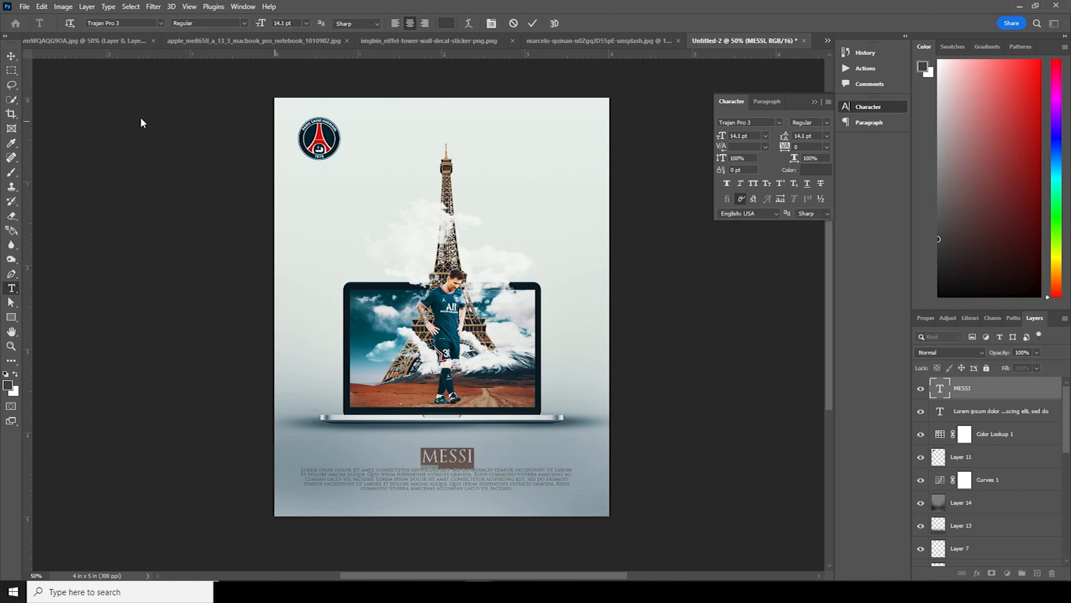
Step: Duplicate the MESSI title and replace the copy's text with two lines: WINDY STUDIO and PHOTOSHOP TUTURIAL
{"action": "key", "text": "ctrl+j"}
{"action": "double_click", "coordinate": [939, 389]}
{"action": "type", "text": "WIND STUDIO"}
{"action": "key", "text": "Return"}
{"action": "type", "text": "PHOTOSHOP TUTurial"}
{"action": "key", "text": "ctrl+a"}
Step: Set the two-line caption to 2.27 pt with Auto leading and place it above the tower's tip
{"action": "mouse_move", "coordinate": [722, 136]}
{"action": "left_mouse_down"}
{"action": "mouse_move", "coordinate": [692, 139]}
{"action": "mouse_move", "coordinate": [702, 138]}
{"action": "left_mouse_up"}
{"action": "left_click", "coordinate": [827, 136]}
{"action": "left_click", "coordinate": [814, 149]}
{"action": "key", "text": "ctrl+Return"}
{"action": "key", "text": "v"}
{"action": "left_click_drag", "start_coordinate": [446, 466], "coordinate": [442, 121]}
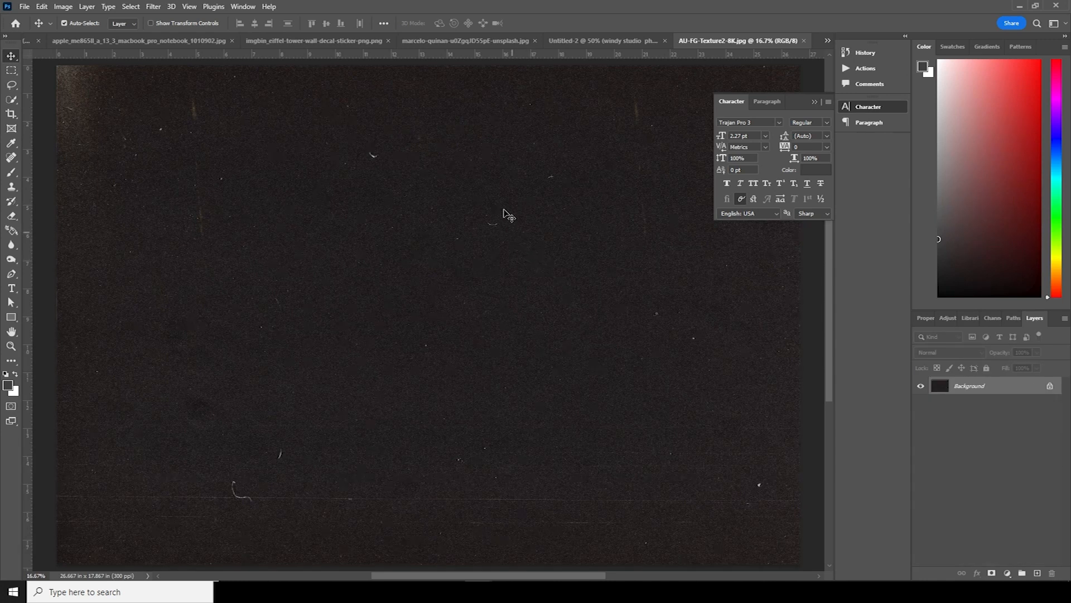
Step: Bring the AU-FG-Texture2-8K.jpg texture into the poster as the top layer and set its blending mode to Screen
{"action": "left_click_drag", "start_coordinate": [577, 41], "coordinate": [427, 206]}
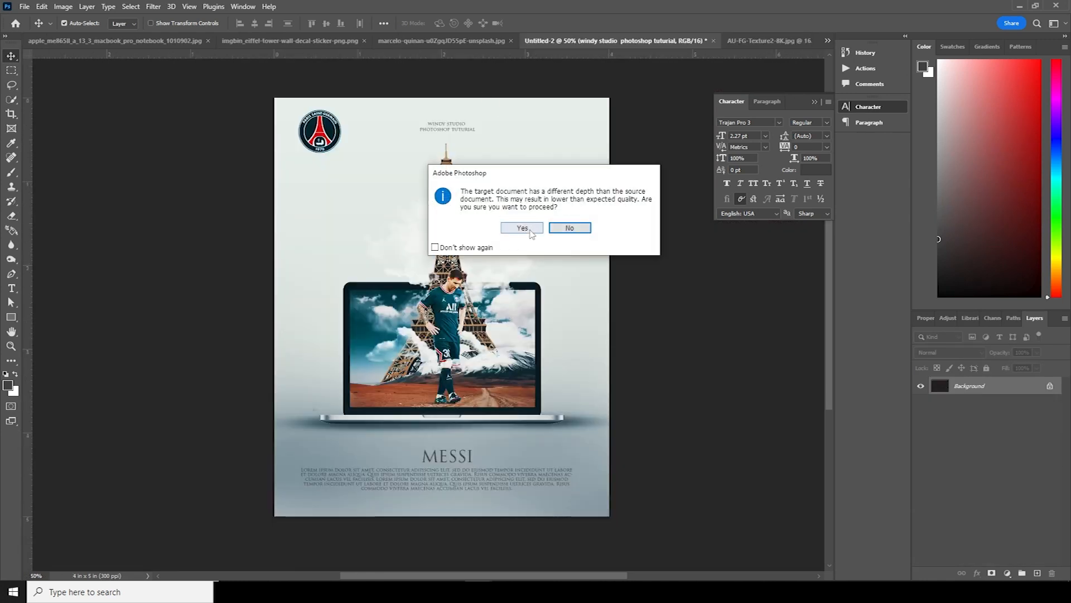
{"action": "left_click", "coordinate": [523, 218]}
{"action": "left_click", "coordinate": [962, 351]}
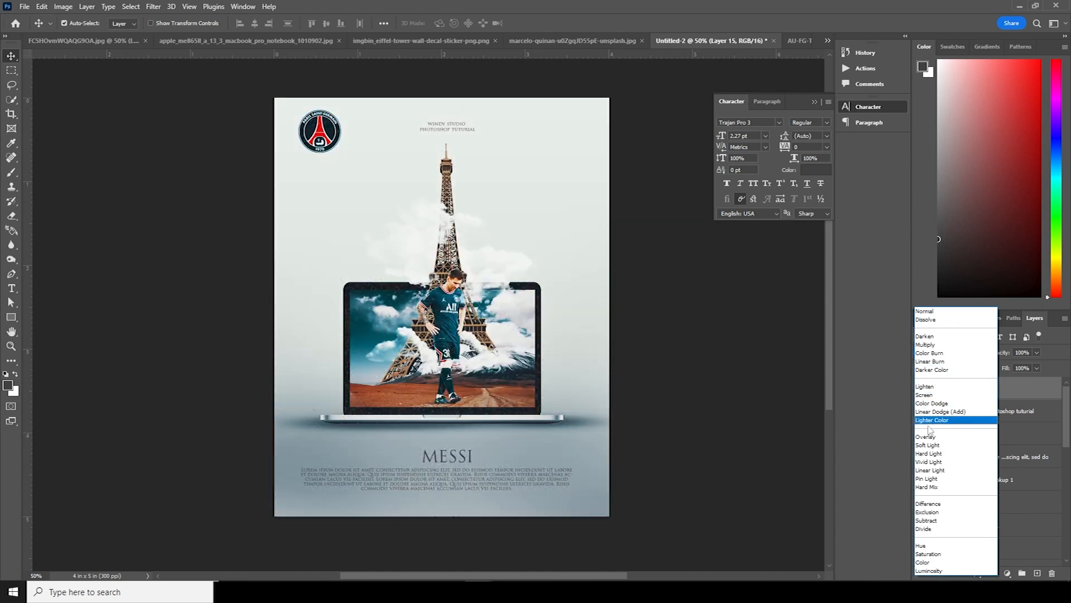
{"action": "left_click", "coordinate": [924, 396]}
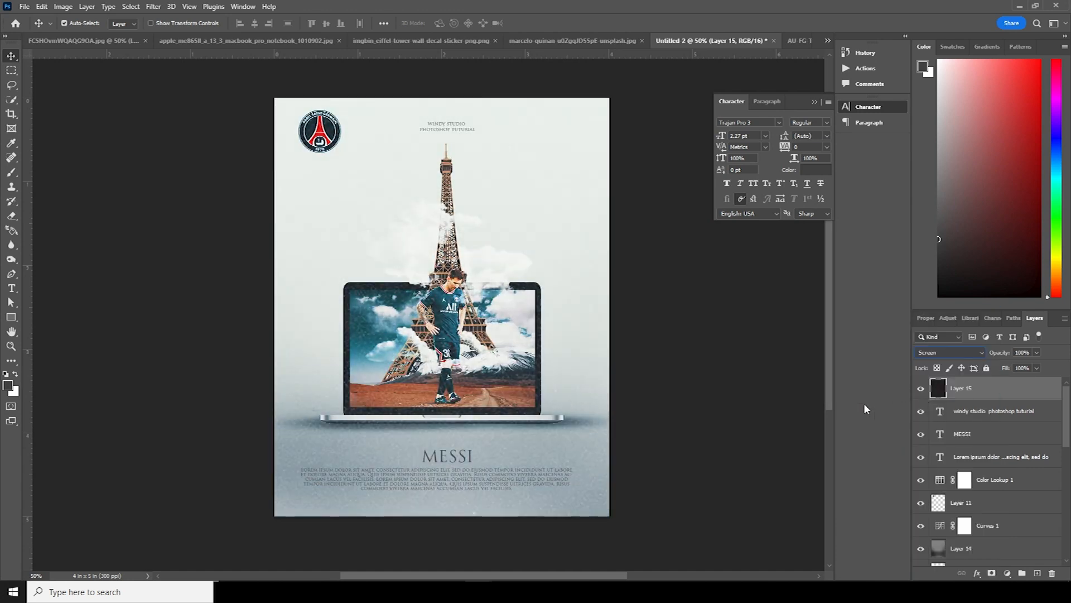
Step: Scale the texture layer to about 37%, rotate it -90° and position it to cover the whole poster
{"action": "key", "text": "ctrl+t"}
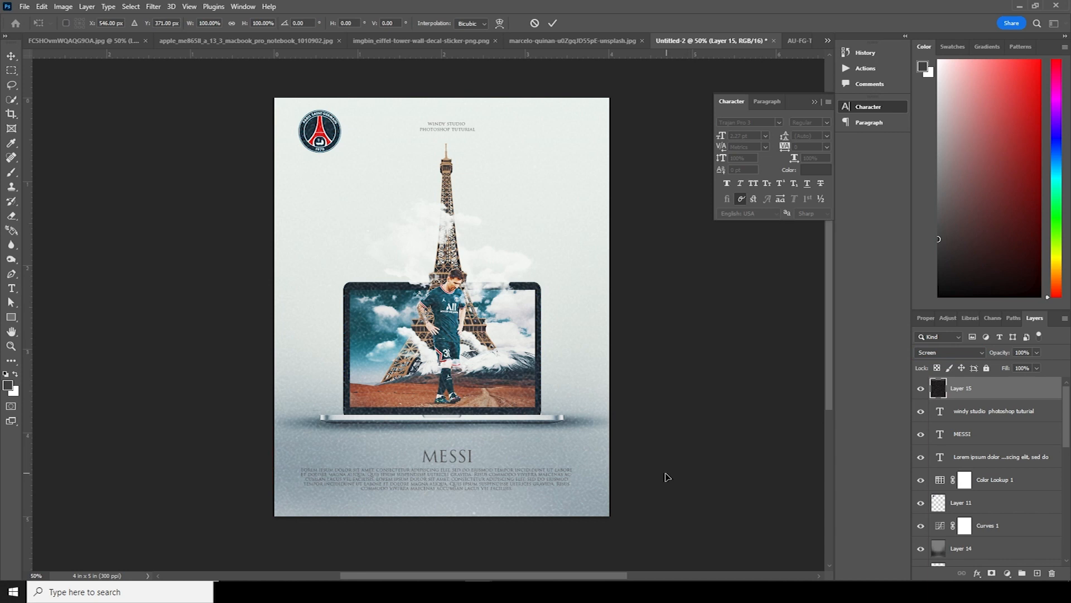
{"action": "key", "text": "ctrl+minus"}
{"action": "key", "text": "ctrl+minus"}
{"action": "key", "text": "ctrl+minus"}
{"action": "left_click_drag", "start_coordinate": [798, 530], "coordinate": [541, 399]}
{"action": "left_click_drag", "start_coordinate": [653, 247], "coordinate": [461, 120]}
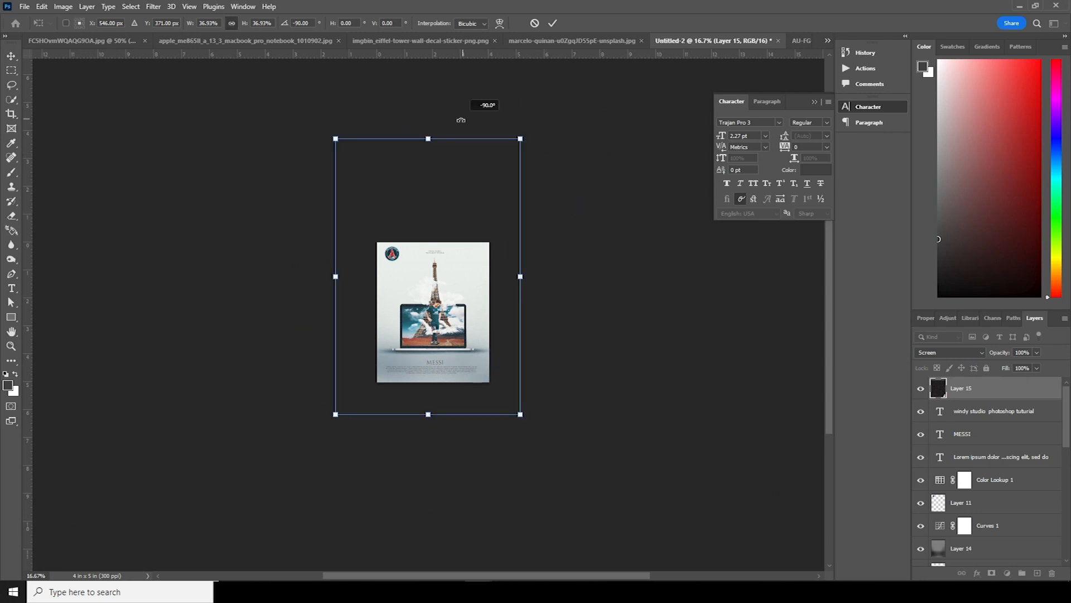
{"action": "left_click_drag", "start_coordinate": [459, 273], "coordinate": [468, 364]}
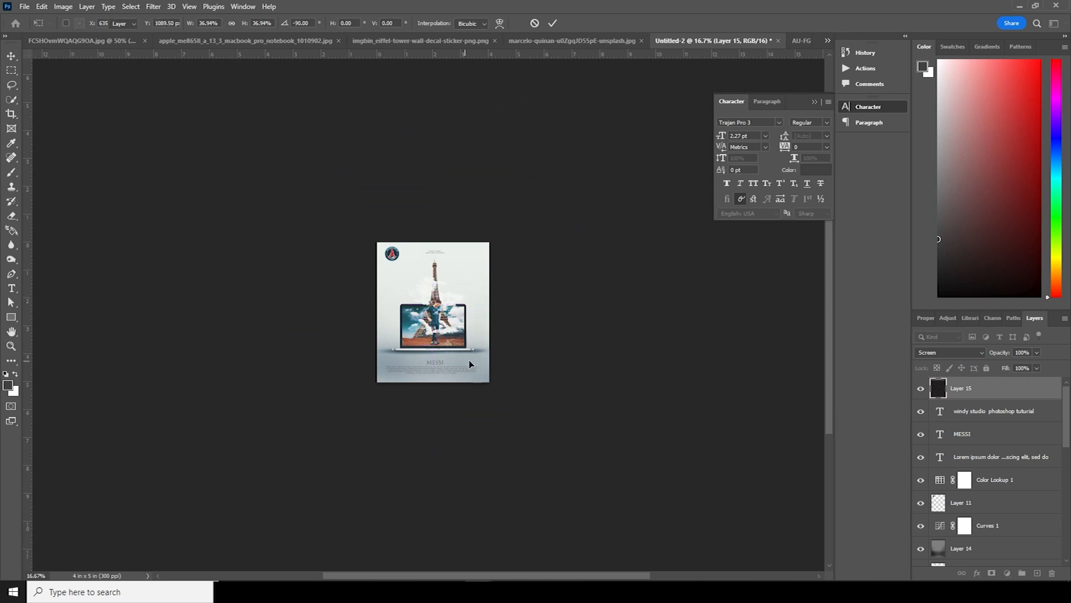
{"action": "key", "text": "Return"}
{"action": "key", "text": "ctrl+plus"}
{"action": "key", "text": "ctrl+plus"}
{"action": "key", "text": "ctrl+plus"}
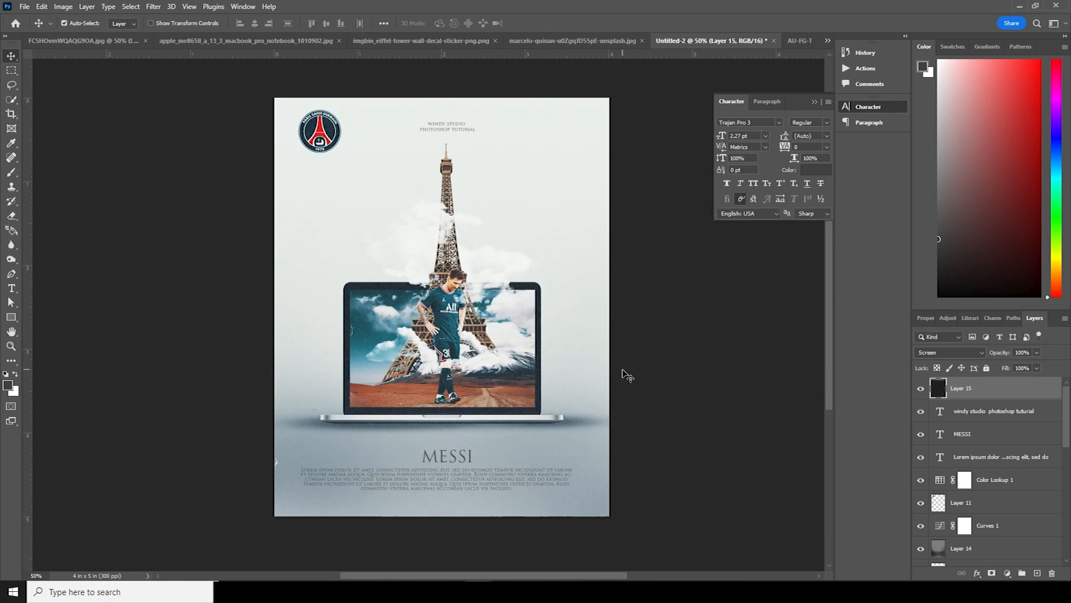
Step: Change the texture layer's blending mode to Soft Light and lower its opacity to 43%
{"action": "left_click", "coordinate": [933, 353]}
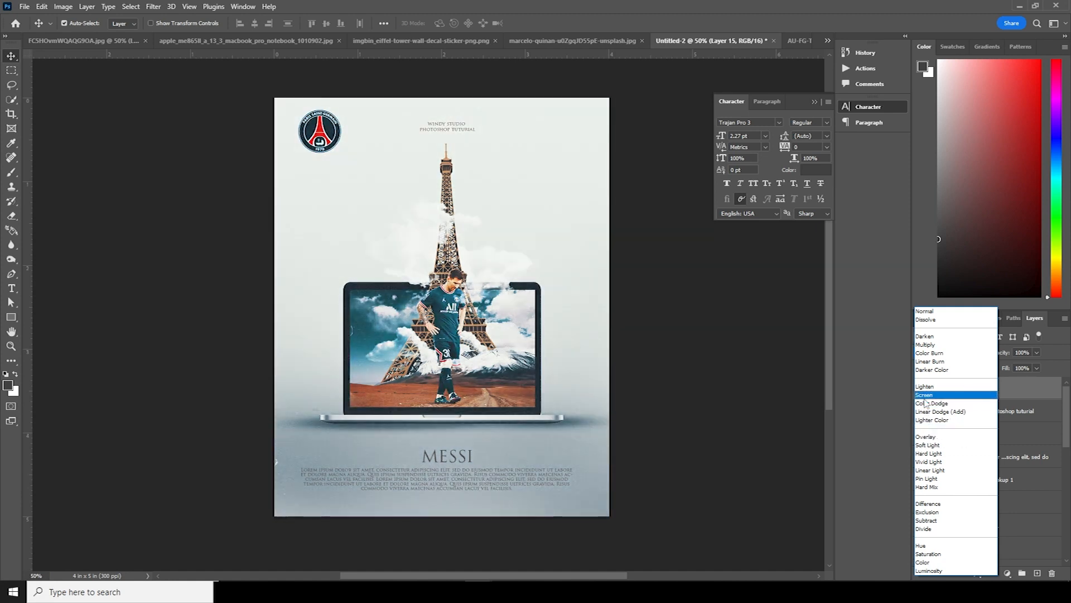
{"action": "left_click", "coordinate": [924, 445]}
{"action": "left_click", "coordinate": [1036, 352]}
{"action": "left_click_drag", "start_coordinate": [1016, 364], "coordinate": [1010, 368]}
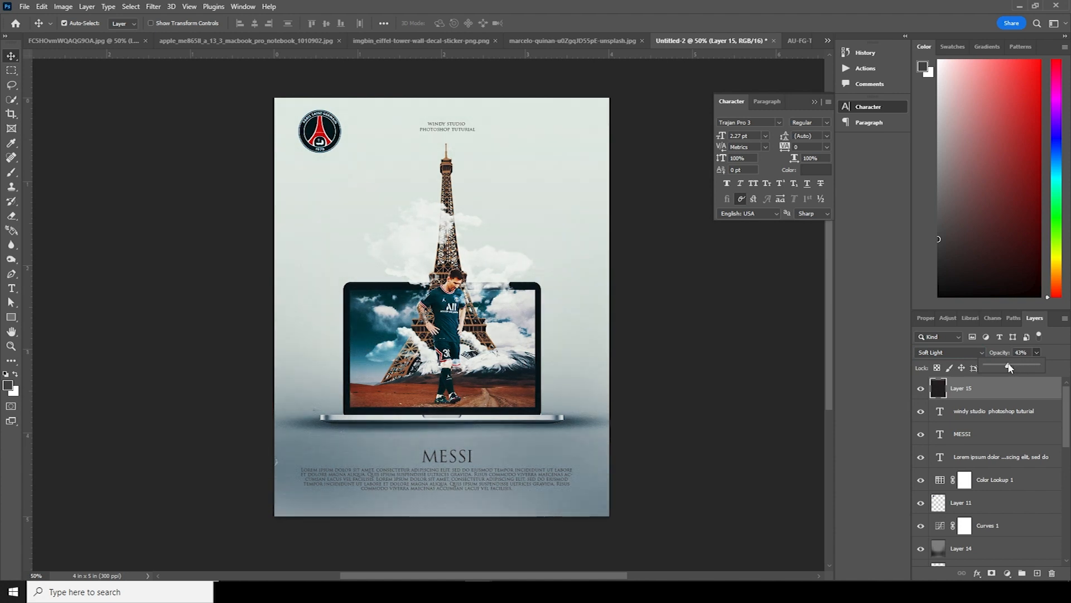
Step: Lower the opacity of the Color Lookup adjustment layer to soften the color grade
{"action": "left_click", "coordinate": [939, 481]}
{"action": "left_click", "coordinate": [1036, 352]}
{"action": "left_click_drag", "start_coordinate": [1019, 364], "coordinate": [1019, 369]}
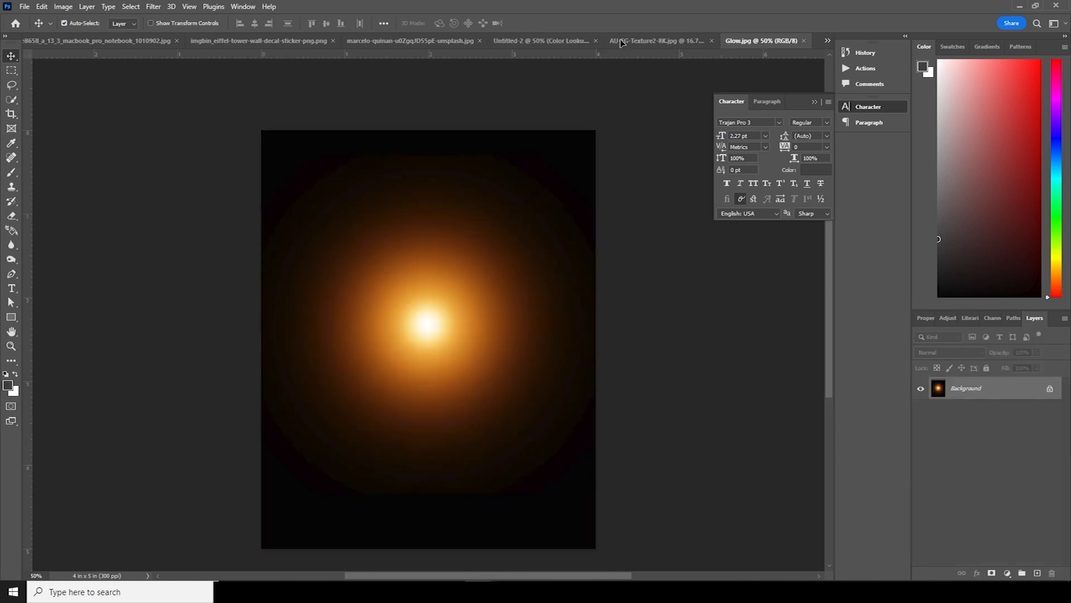
Step: Bring the Glow.jpg image into the poster above the Color Lookup layer and set its blending mode to Screen
{"action": "left_click_drag", "start_coordinate": [424, 312], "coordinate": [426, 289]}
{"action": "left_click", "coordinate": [526, 235]}
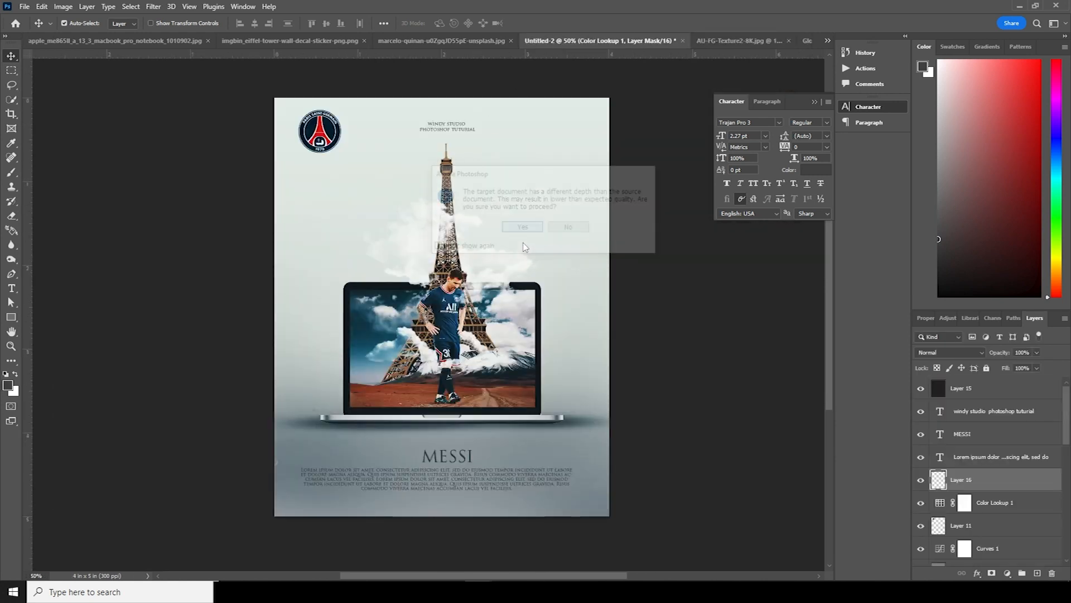
{"action": "left_click", "coordinate": [929, 354]}
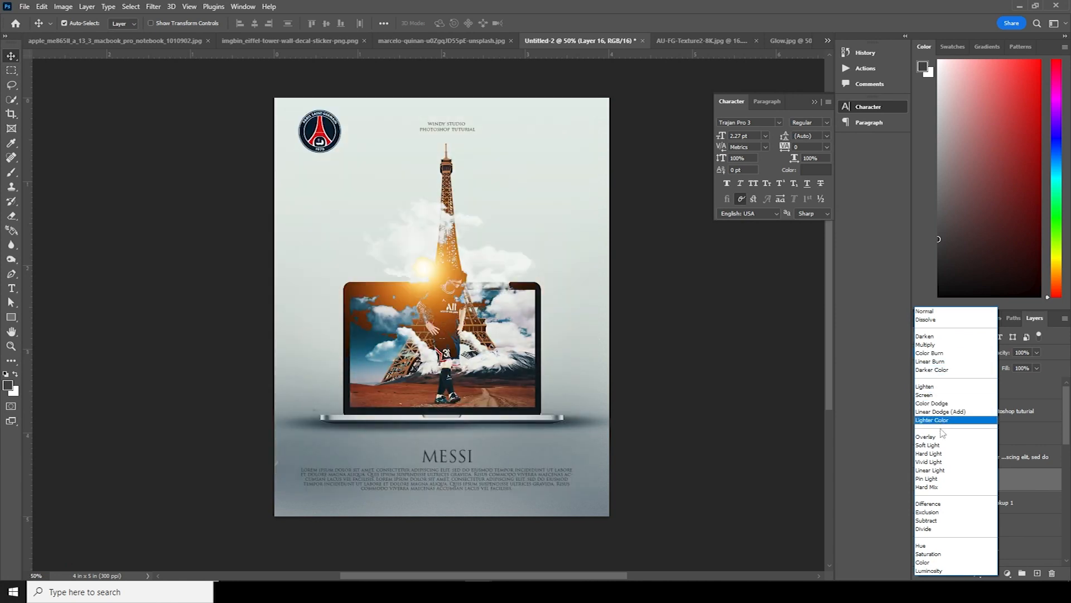
{"action": "left_click", "coordinate": [929, 395]}
Step: Scale the glow down and position it beside the player's head at the laptop's upper edge
{"action": "left_click_drag", "start_coordinate": [516, 335], "coordinate": [505, 342]}
{"action": "key", "text": "ctrl+t"}
{"action": "left_click_drag", "start_coordinate": [592, 74], "coordinate": [484, 206]}
{"action": "left_click_drag", "start_coordinate": [445, 325], "coordinate": [447, 328]}
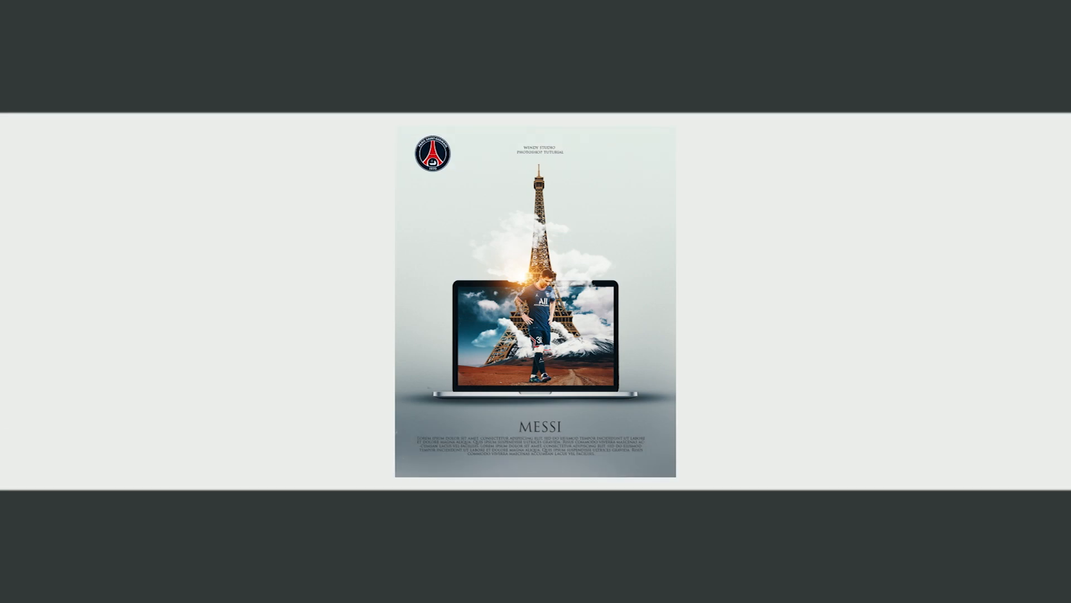